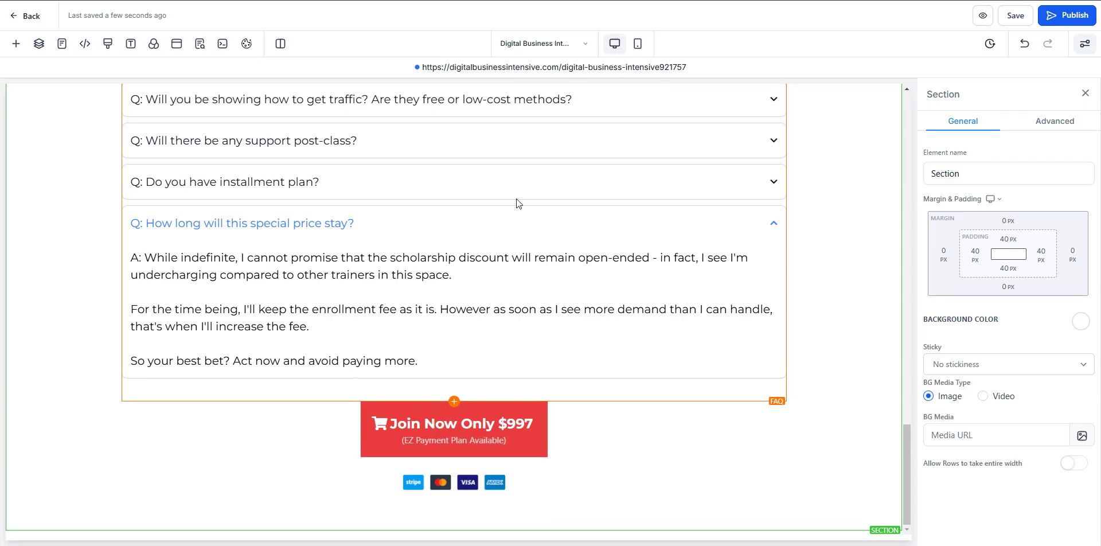
# - Leave the sales page editor for the Digital Business Intensive funnel's steps overview
pyautogui.click(23, 16)
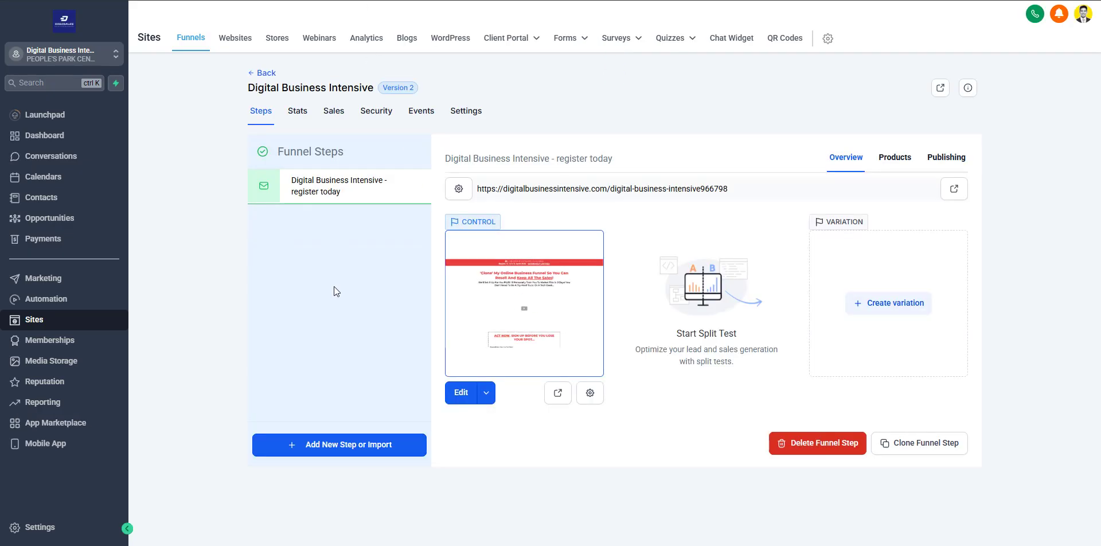
pyautogui.hotkey('alt', 'Tab')
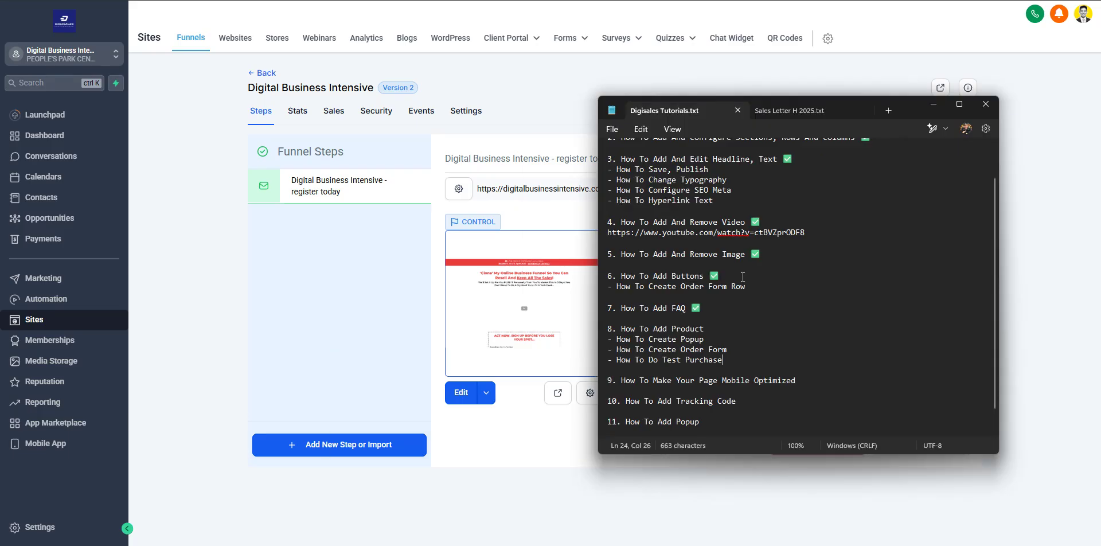
pyautogui.moveTo(735, 322); pyautogui.dragTo(767, 327)
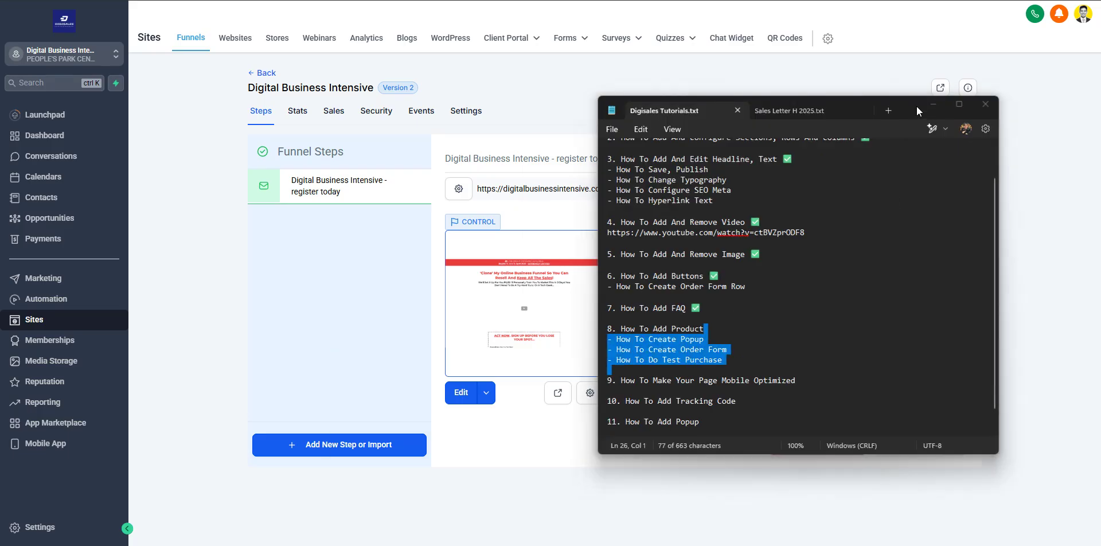
pyautogui.click(931, 108)
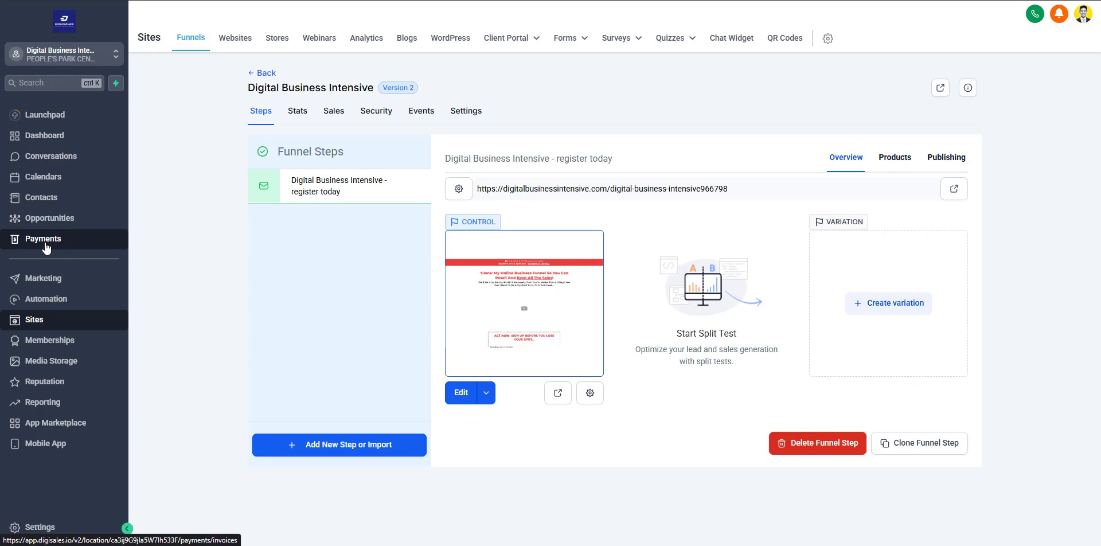
# - Go to Payments and open the Products list
pyautogui.click(47, 245)
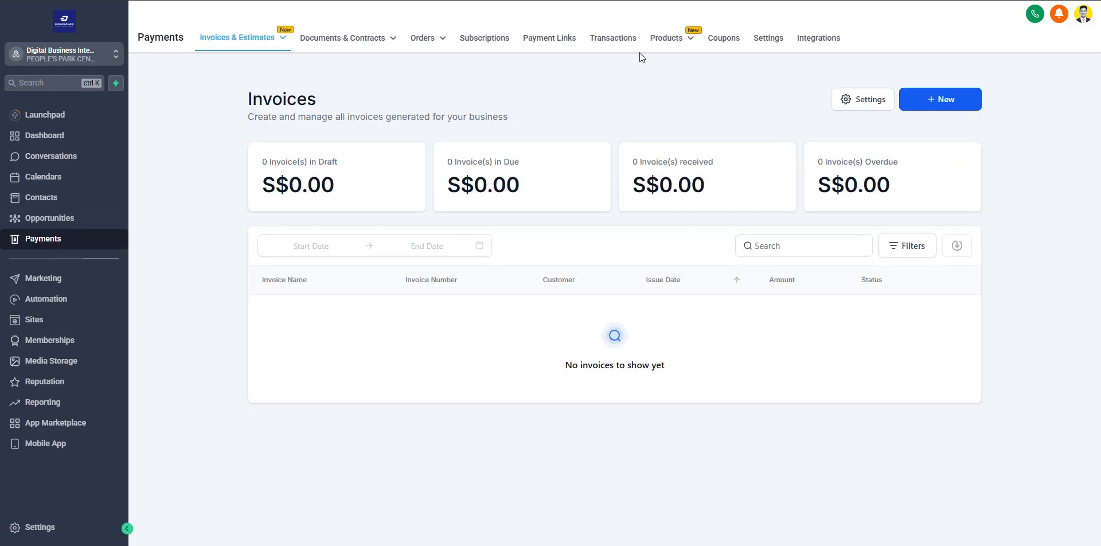
pyautogui.moveTo(687, 38)
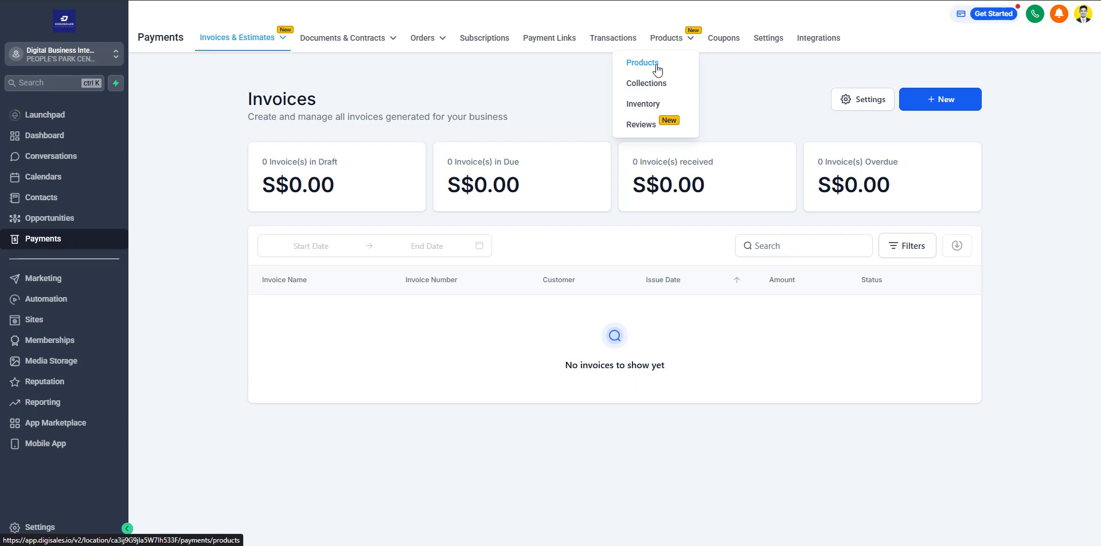
pyautogui.click(656, 66)
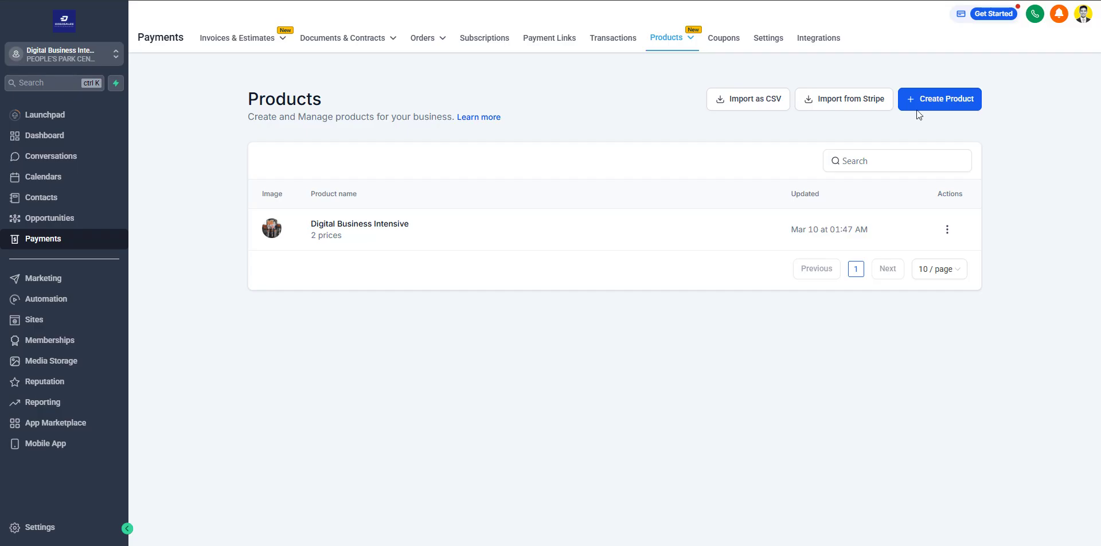
# - Start a new product titled 'Digital Business Intensive', excluded from the online store
pyautogui.click(945, 101)
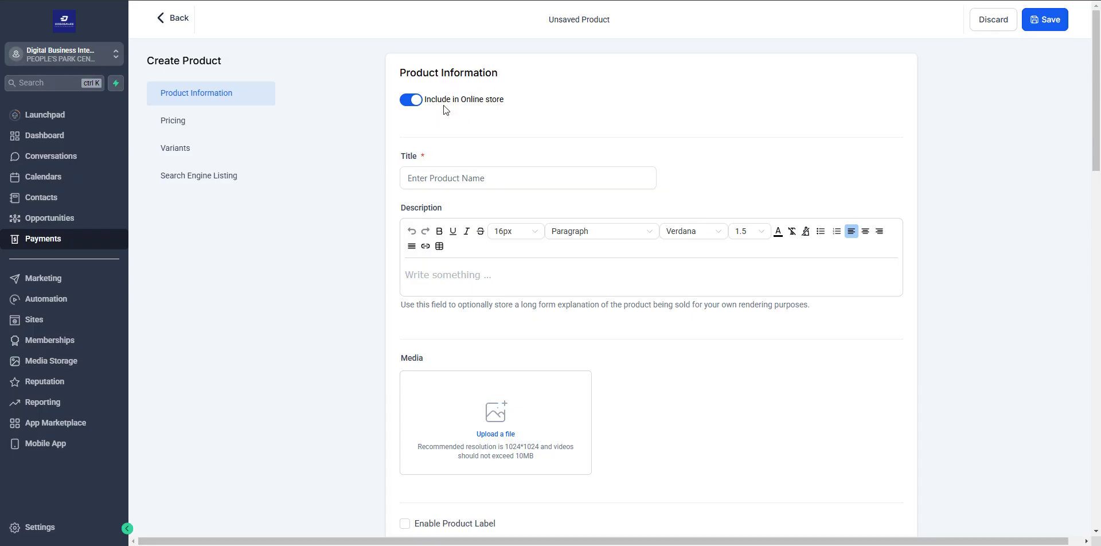
pyautogui.click(412, 106)
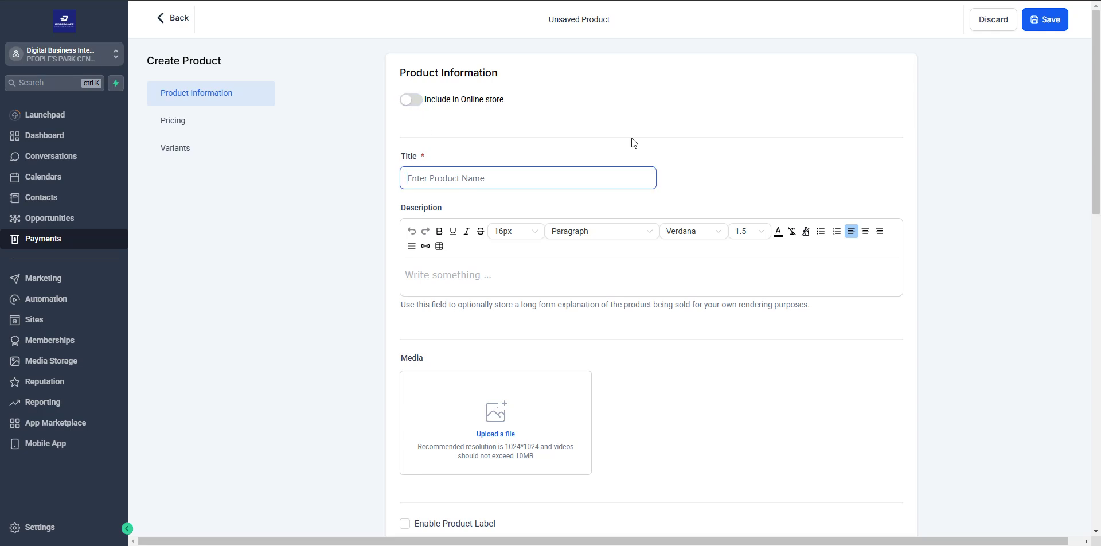
pyautogui.write('Digital Business Intensive')
# - Describe it as a 3 days live immersive bootcamp on starting, selling and scaling Digital Products
pyautogui.click(632, 140)
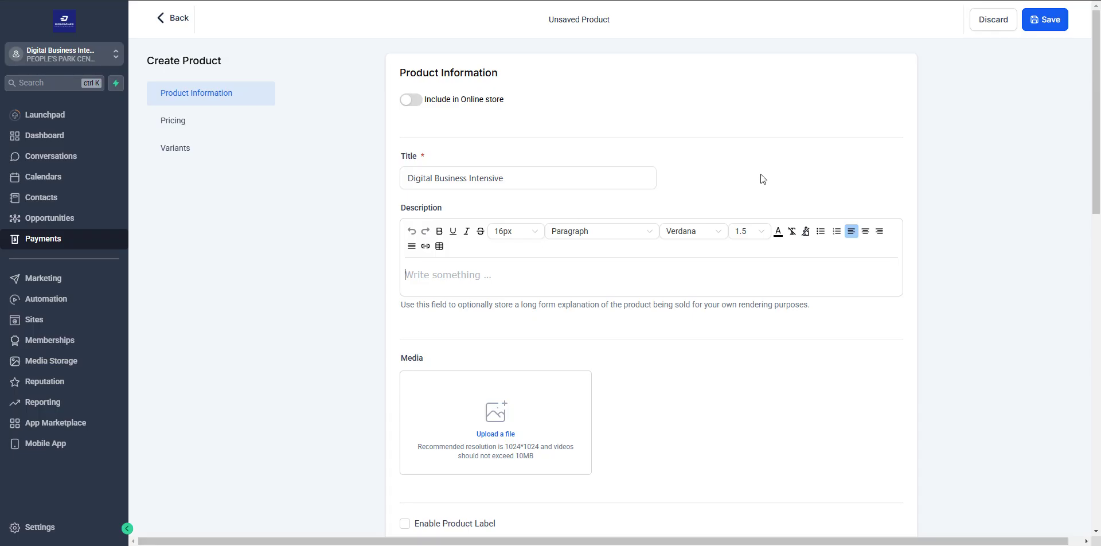
pyautogui.write('3 days lvie')
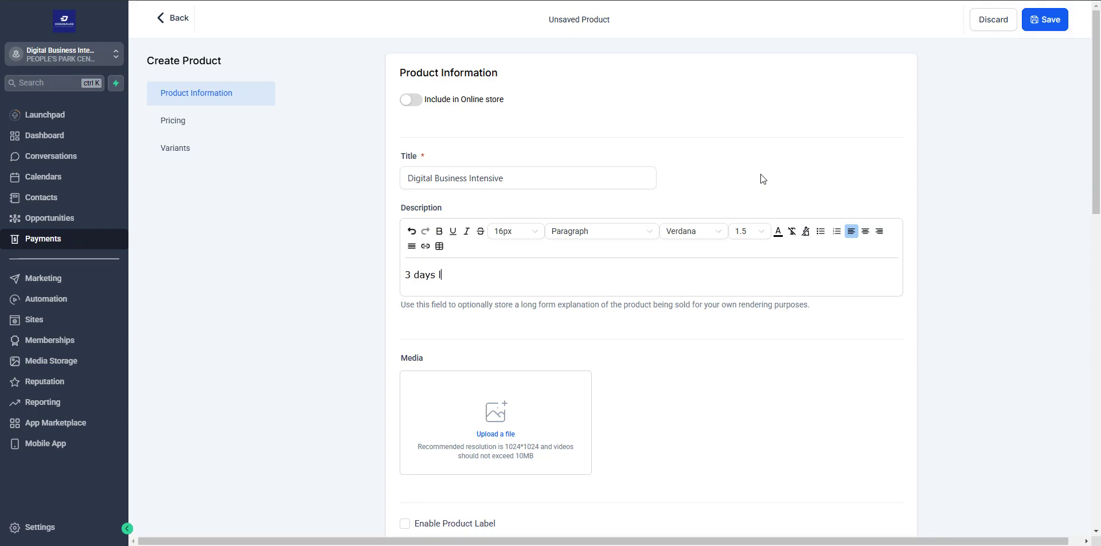
pyautogui.press('BackSpace')
pyautogui.press('BackSpace')
pyautogui.press('BackSpace')
pyautogui.write('ive immersr')
pyautogui.write('ve bootcamp on how to start, sell and scale your Digital Products business.')
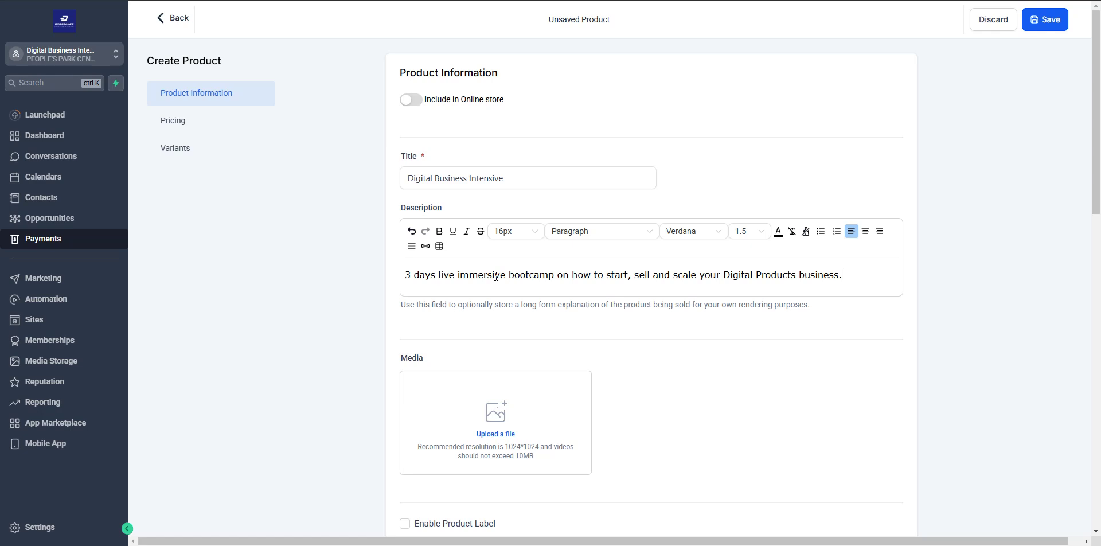
pyautogui.scroll(-3, 367, 292)
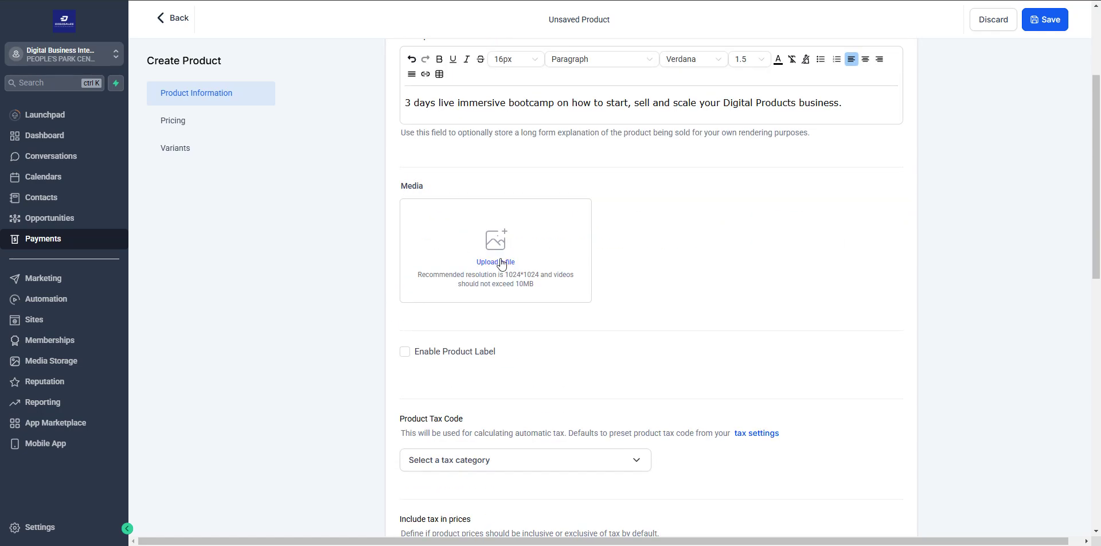
# - Attach Bundle-DBI.png from the DBI media folder as the product image
pyautogui.click(501, 263)
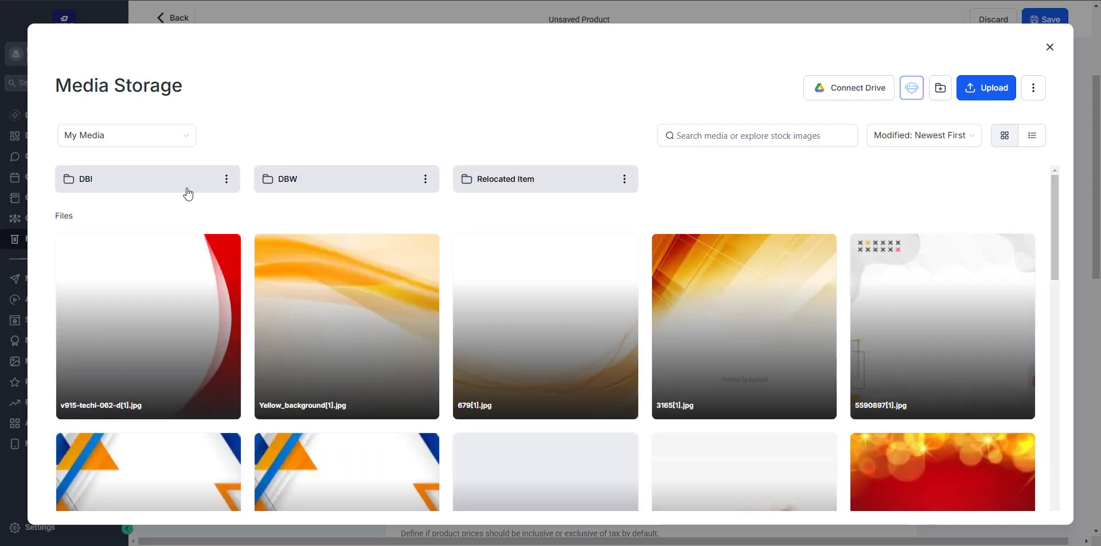
pyautogui.click(104, 182)
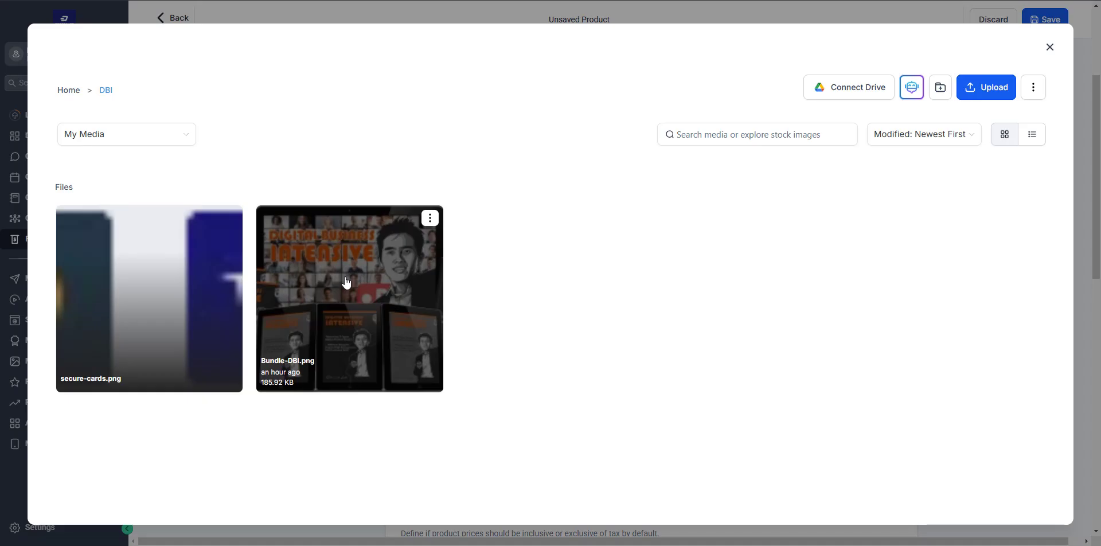
pyautogui.click(362, 274)
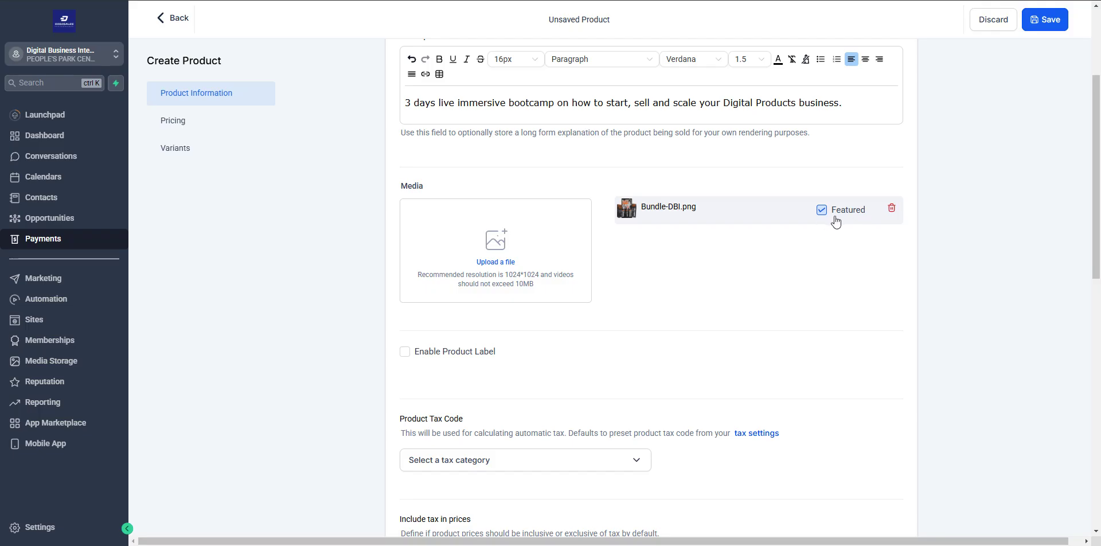
# - Toggle the product label on and off and check the tax categories, leaving both unchanged
pyautogui.scroll(-2, 711, 283)
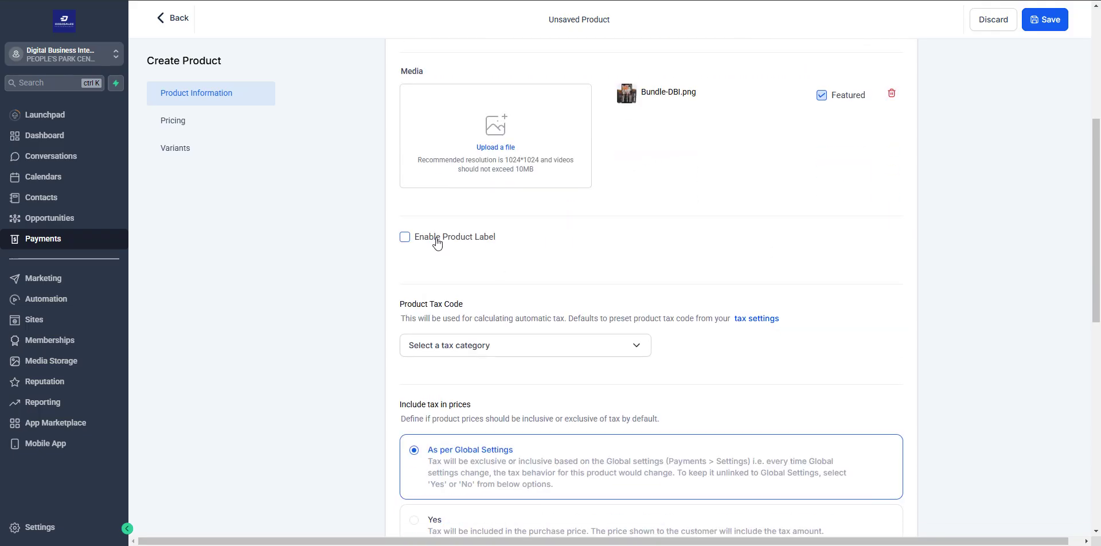
pyautogui.click(437, 244)
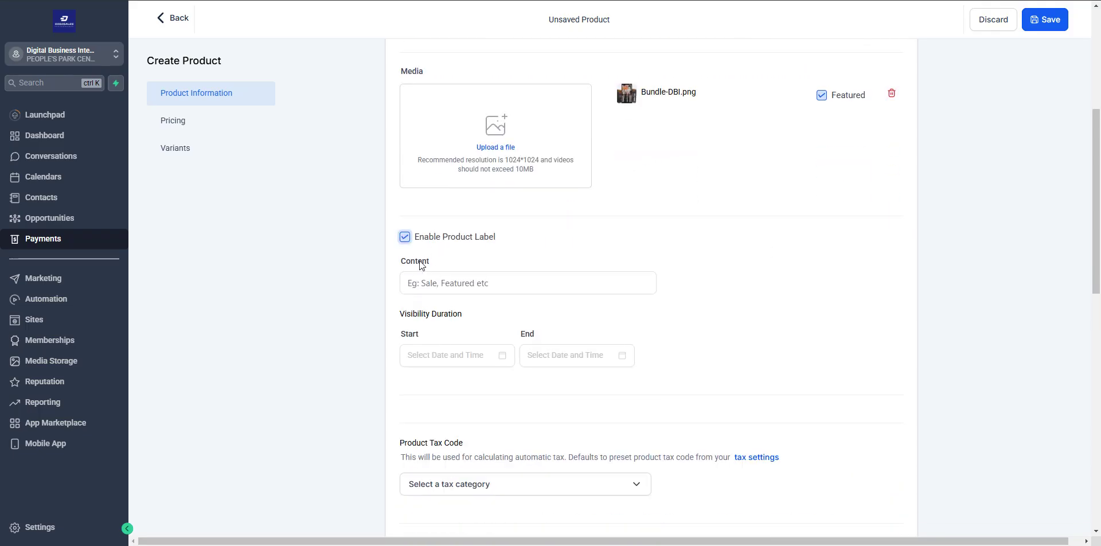
pyautogui.click(405, 238)
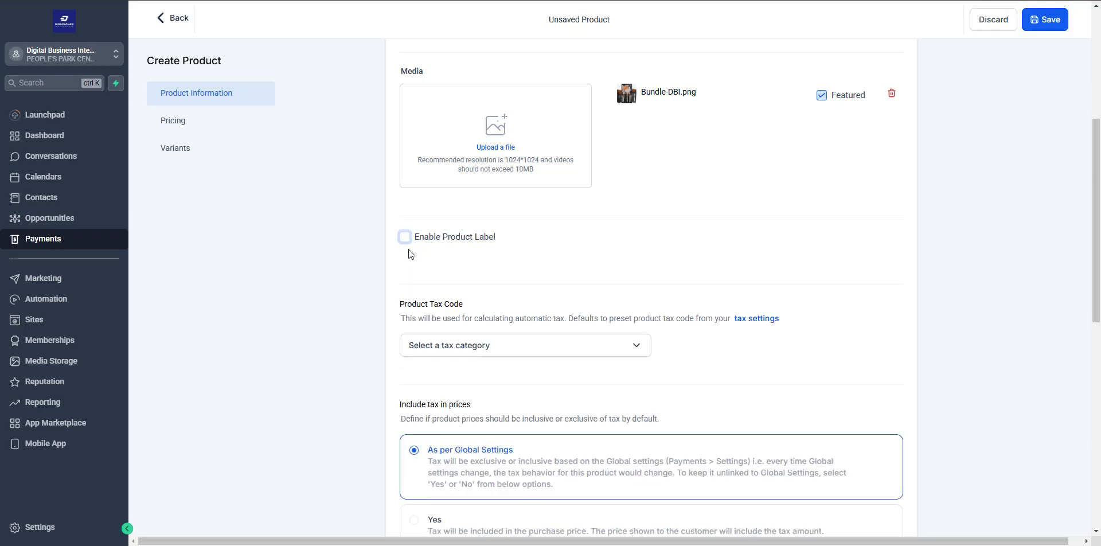
pyautogui.scroll(-2, 424, 208)
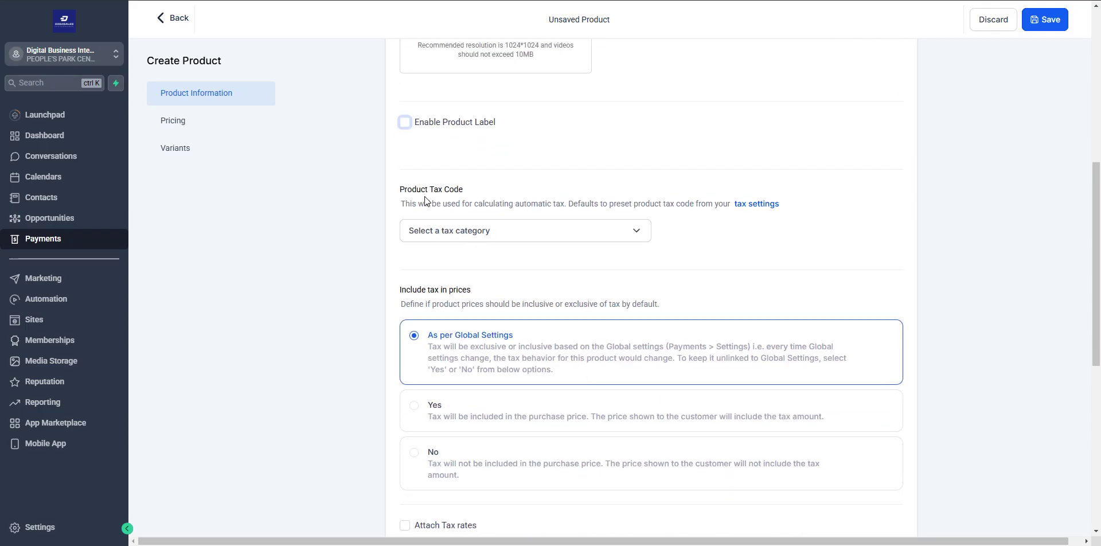
pyautogui.click(459, 232)
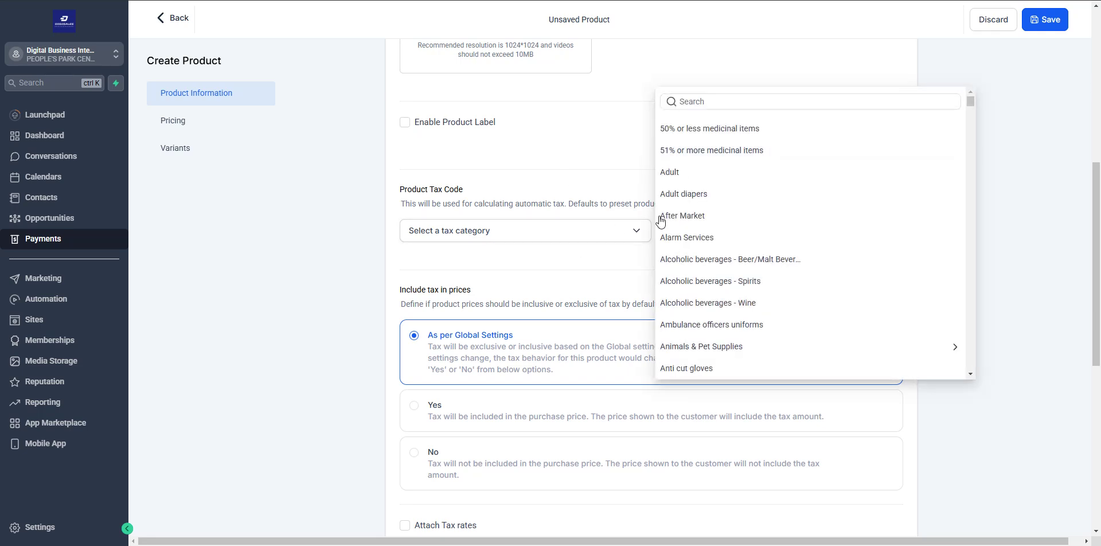
pyautogui.click(559, 235)
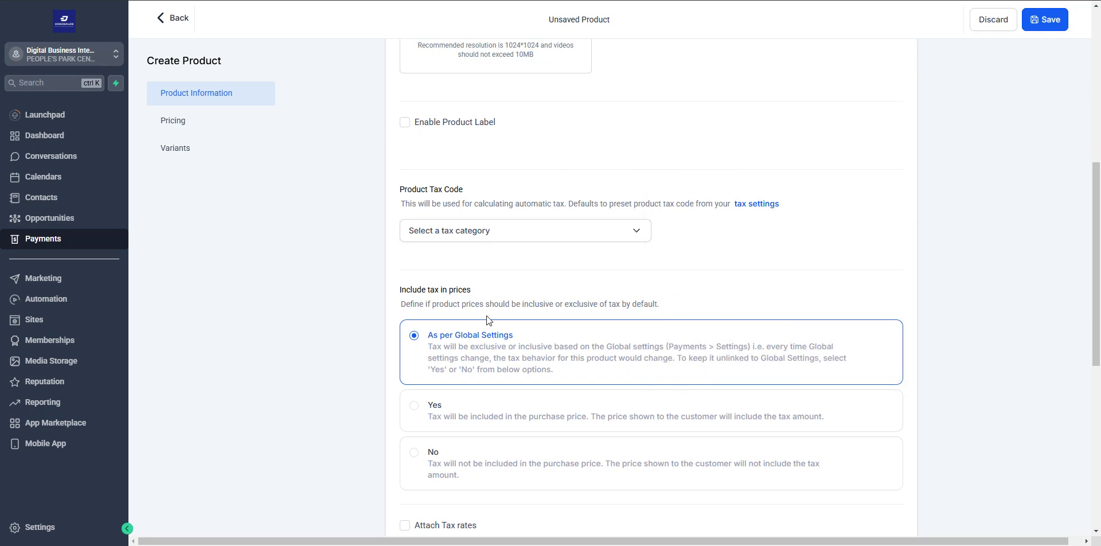
# - Set Include tax in prices to No and expand Additional options to the statement descriptor
pyautogui.scroll(-2, 481, 235)
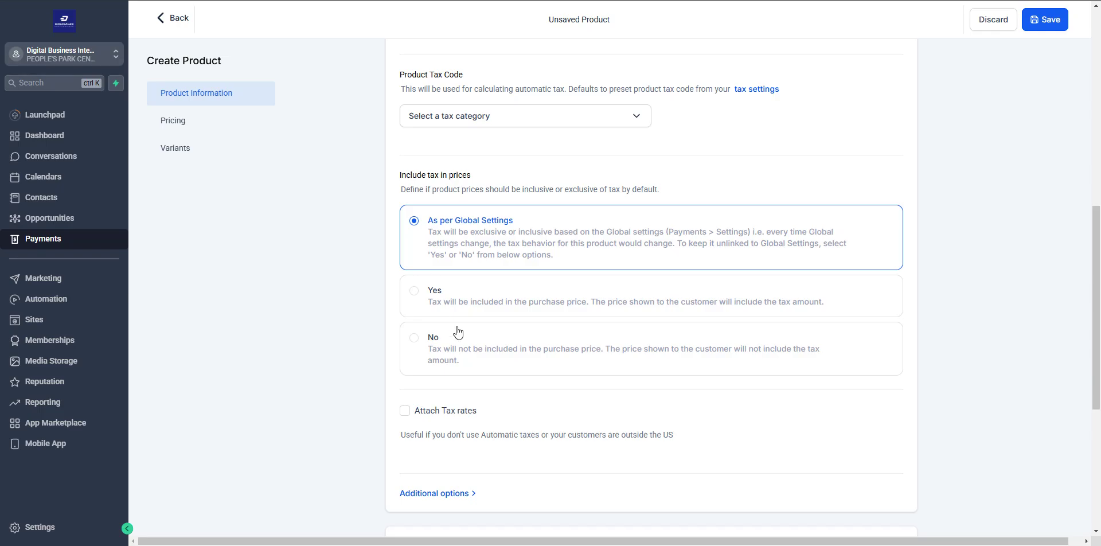
pyautogui.click(464, 362)
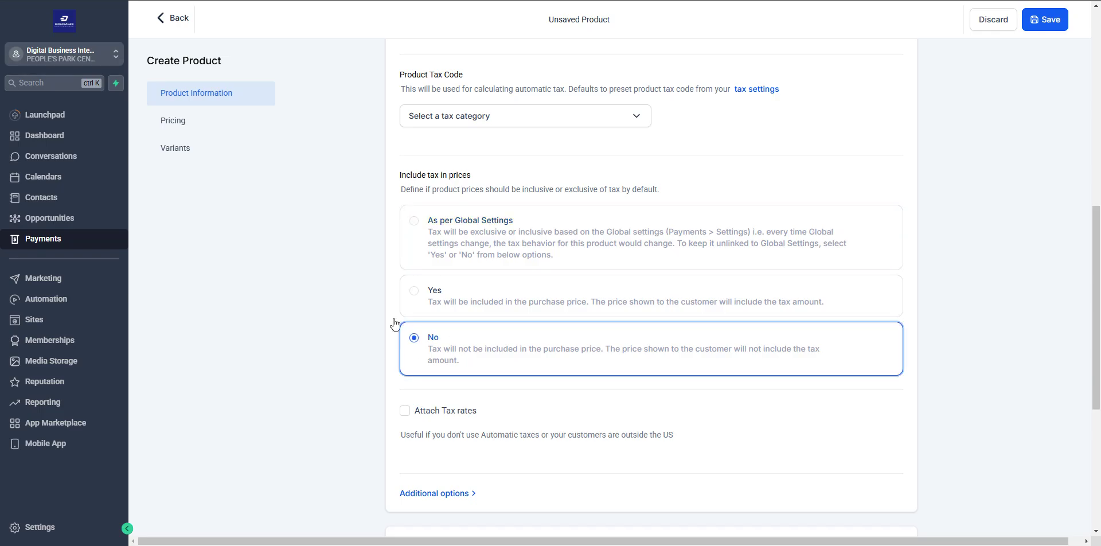
pyautogui.scroll(-2, 447, 356)
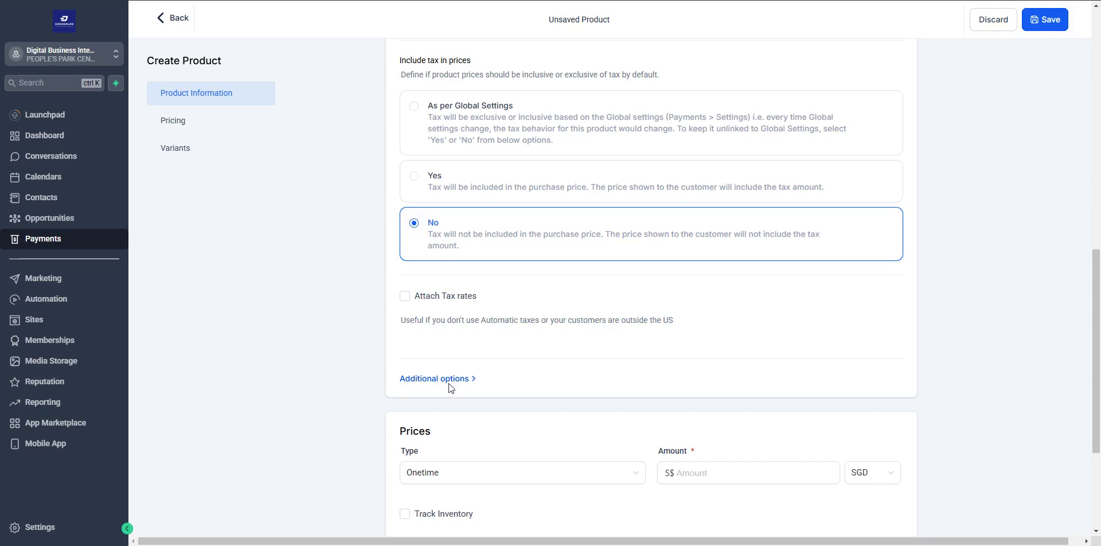
pyautogui.click(449, 381)
pyautogui.scroll(-2, 442, 344)
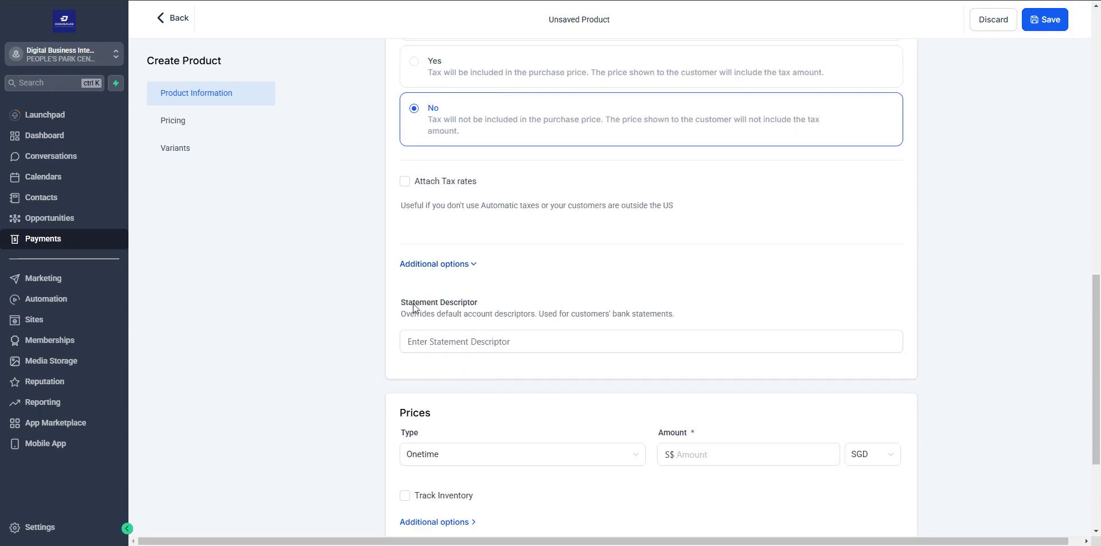
pyautogui.click(443, 341)
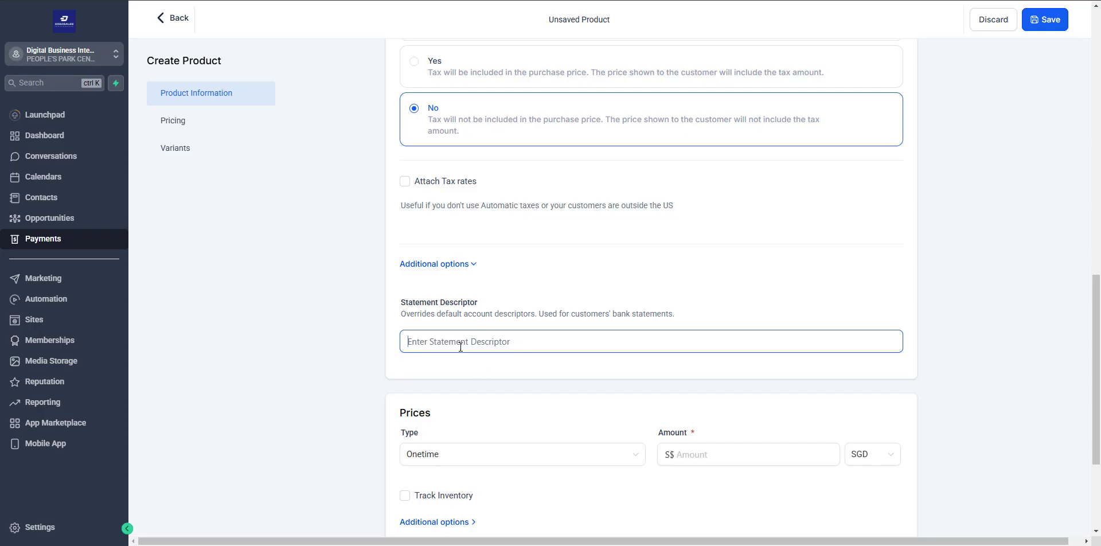
pyautogui.scroll(-2, 516, 362)
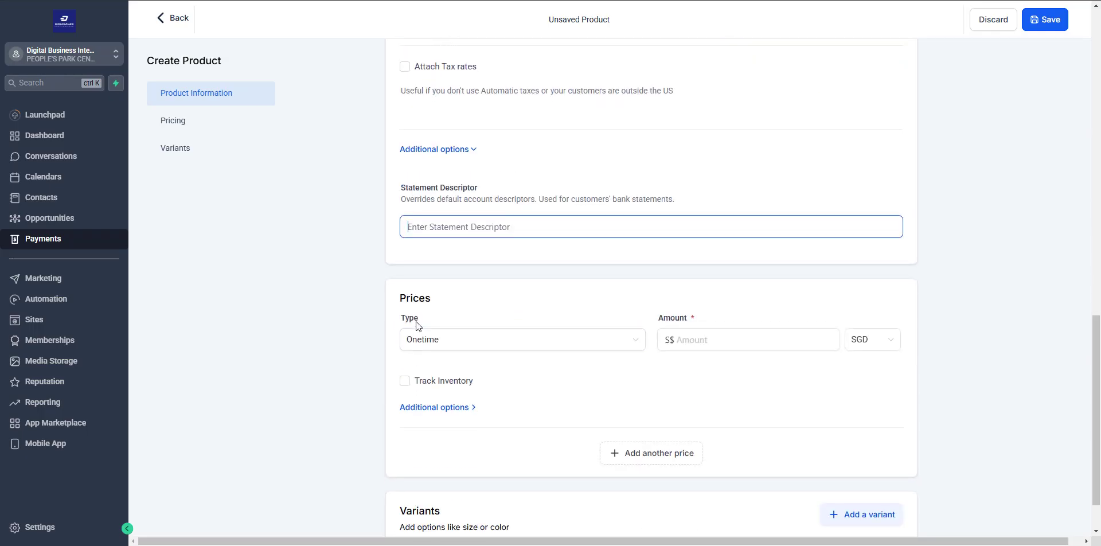
# - Keep the price one-time and enter an amount of 997
pyautogui.click(425, 342)
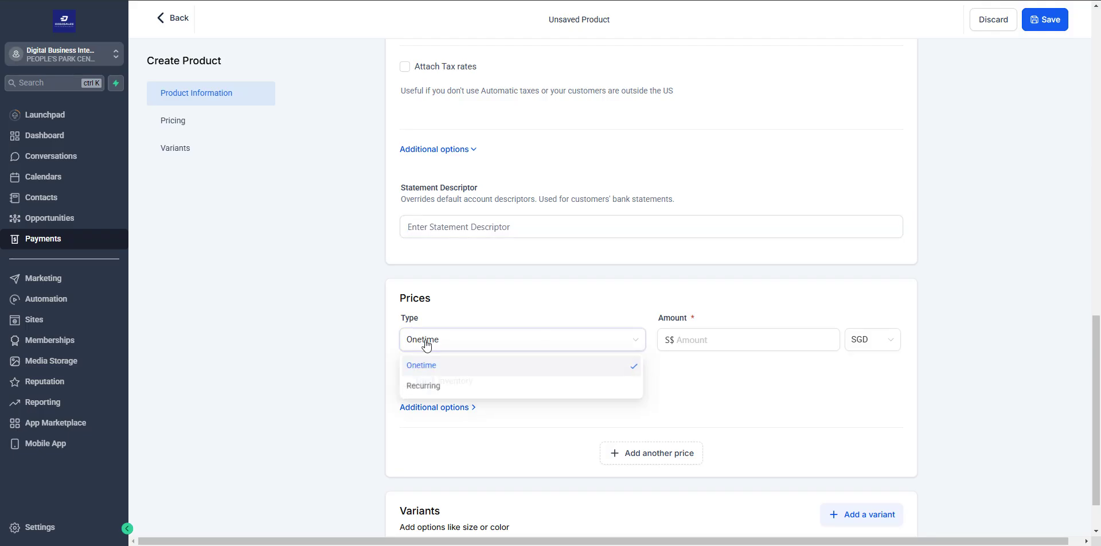
pyautogui.click(428, 384)
pyautogui.click(461, 348)
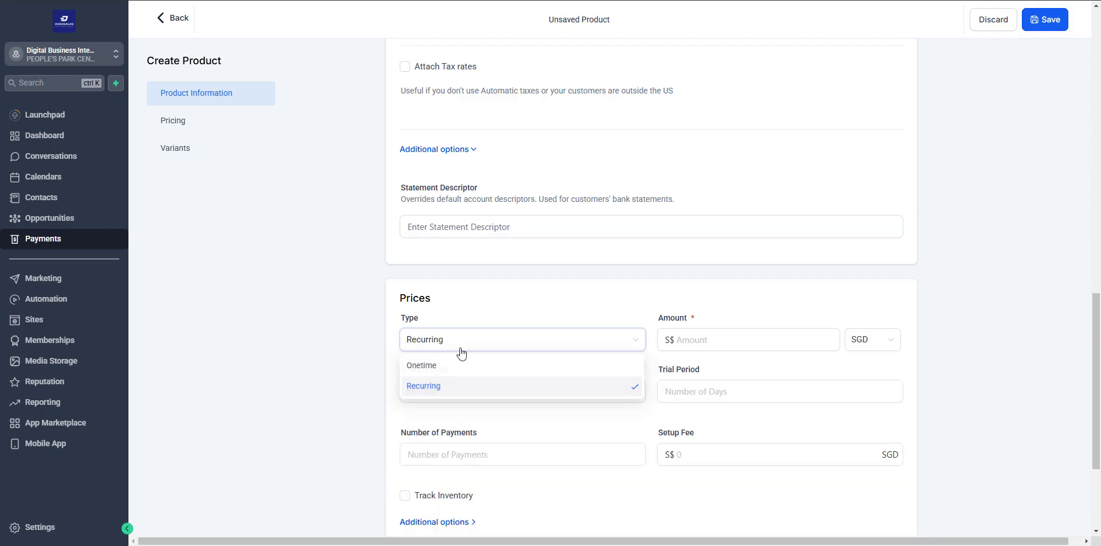
pyautogui.click(449, 365)
pyautogui.scroll(-1, 578, 297)
pyautogui.click(692, 277)
pyautogui.write('997')
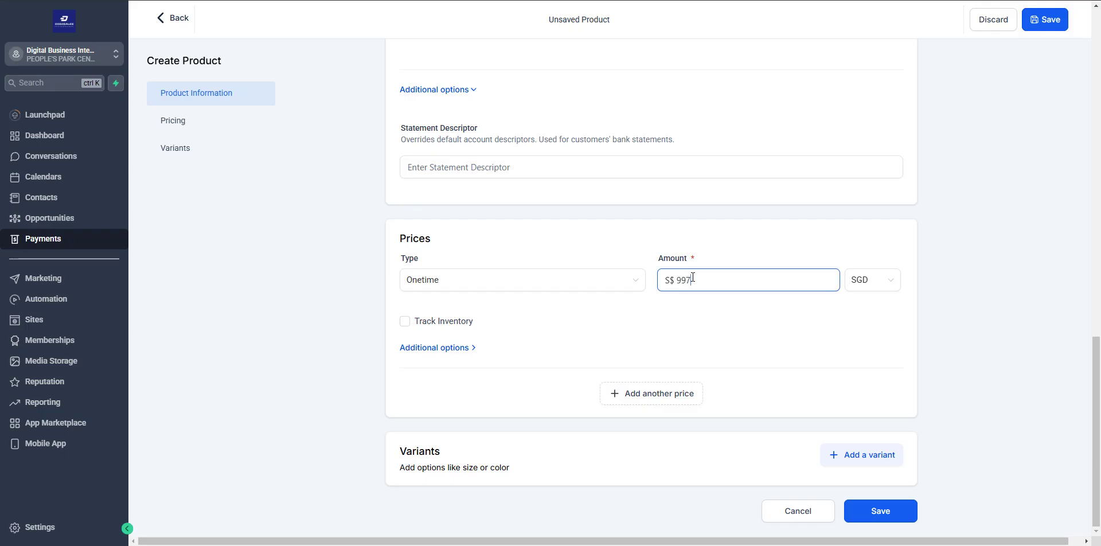
# - Set the price currency to USD
pyautogui.click(858, 281)
pyautogui.scroll(-5, 863, 390)
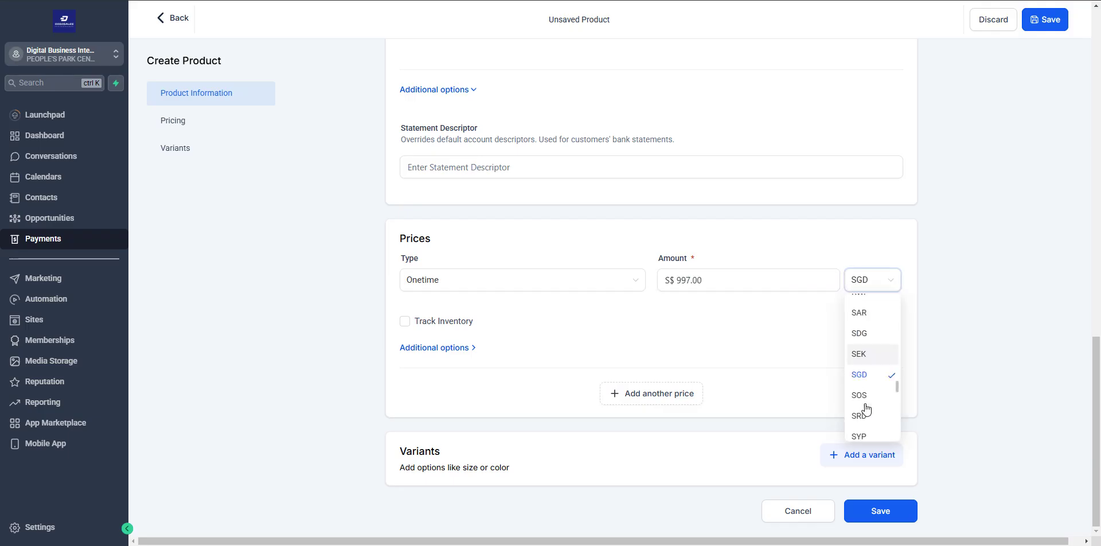
pyautogui.scroll(-2, 869, 411)
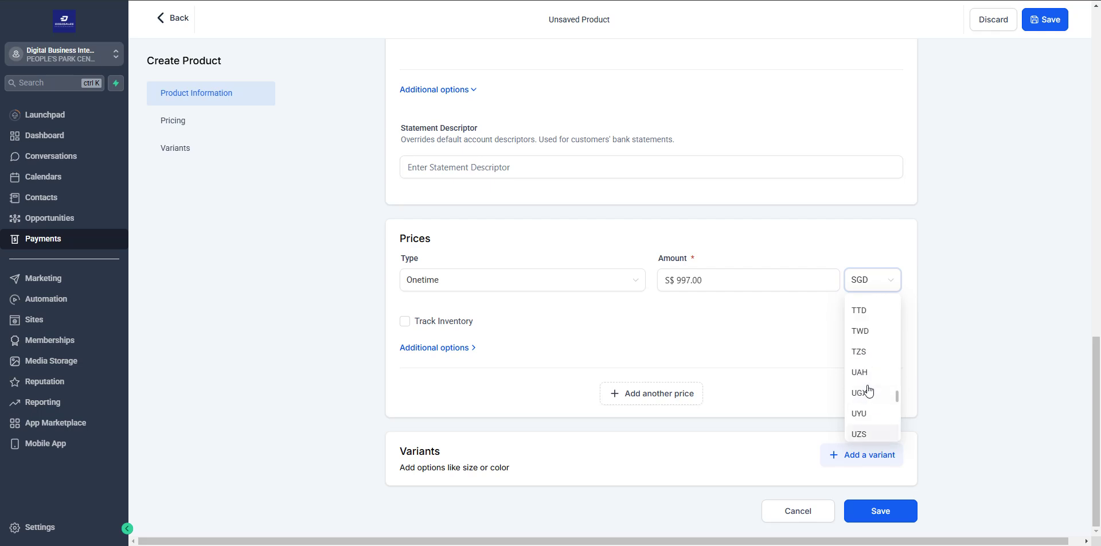
pyautogui.moveTo(897, 398); pyautogui.dragTo(895, 432)
pyautogui.scroll(-2, 896, 434)
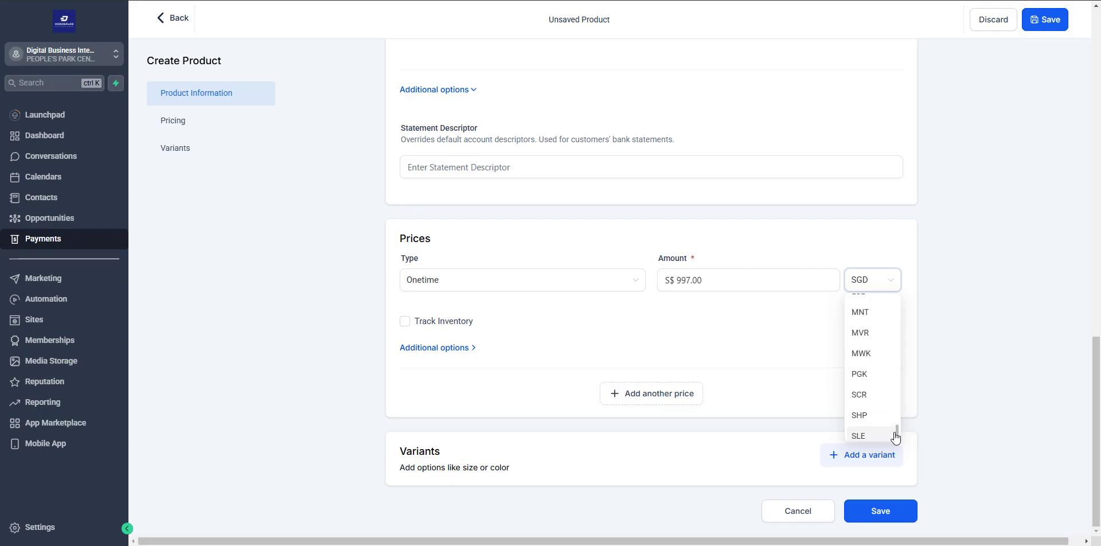
pyautogui.scroll(-3, 872, 402)
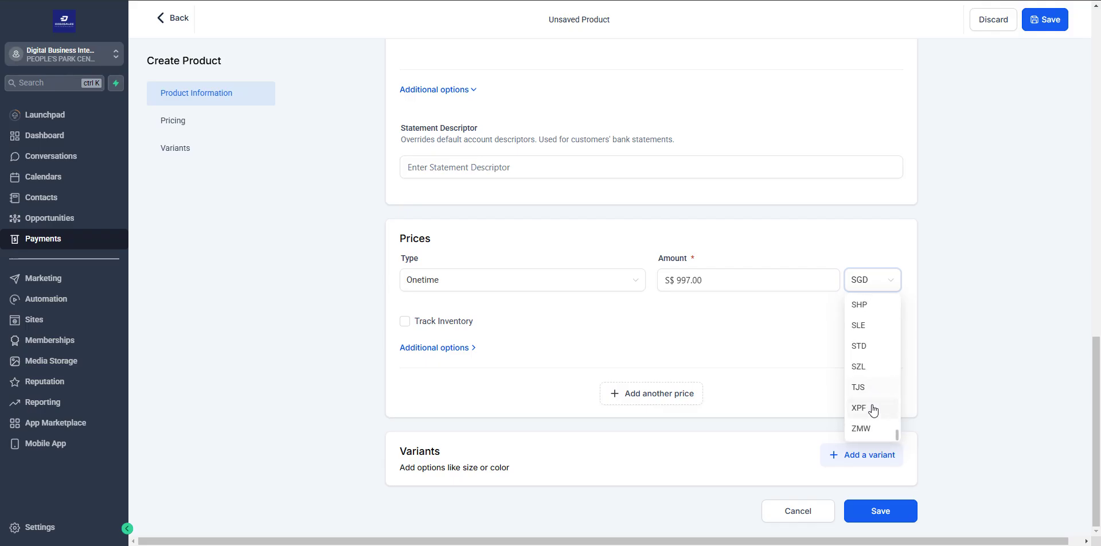
pyautogui.moveTo(896, 434); pyautogui.dragTo(897, 419)
pyautogui.scroll(10, 879, 304)
pyautogui.click(880, 306)
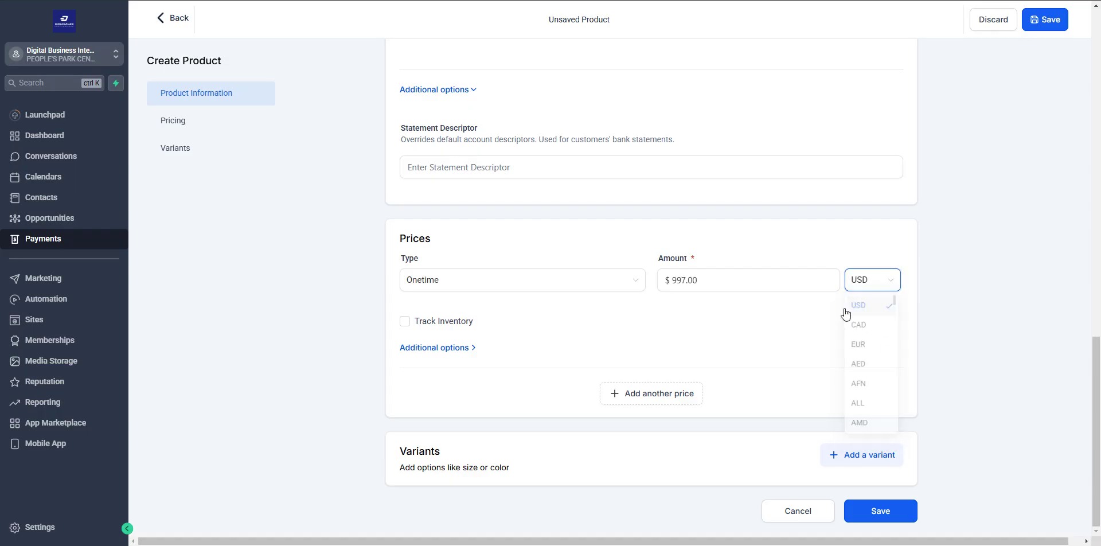
# - Leave the price description empty and save the new product
pyautogui.click(431, 348)
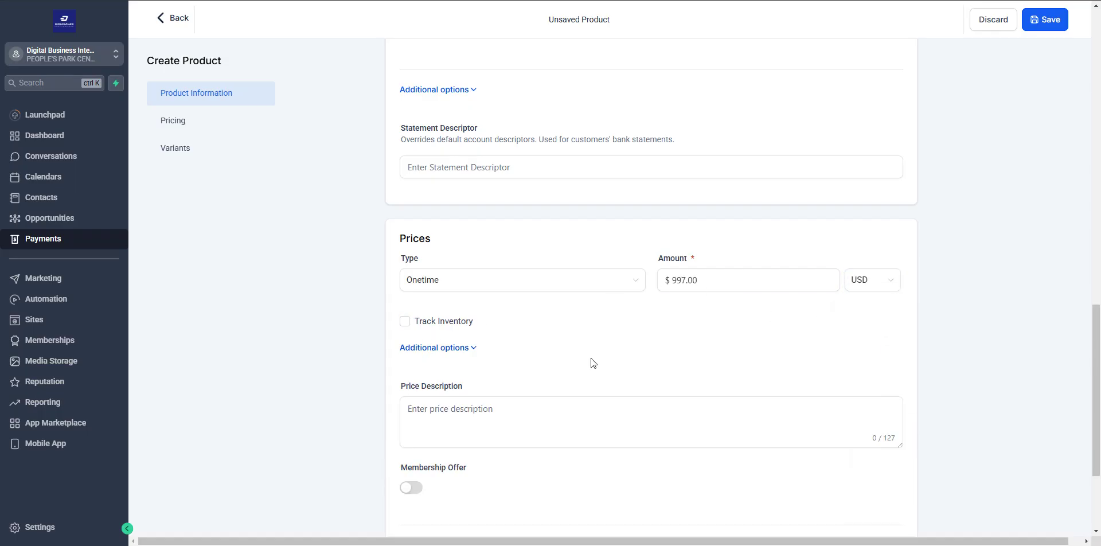
pyautogui.scroll(-2, 427, 323)
pyautogui.click(431, 298)
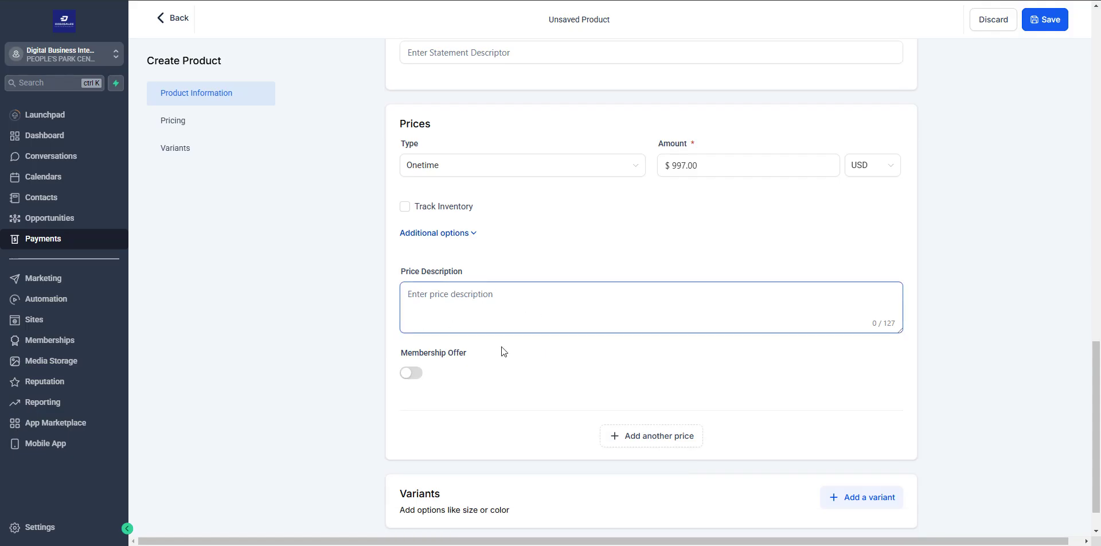
pyautogui.click(345, 314)
pyautogui.scroll(-1, 345, 314)
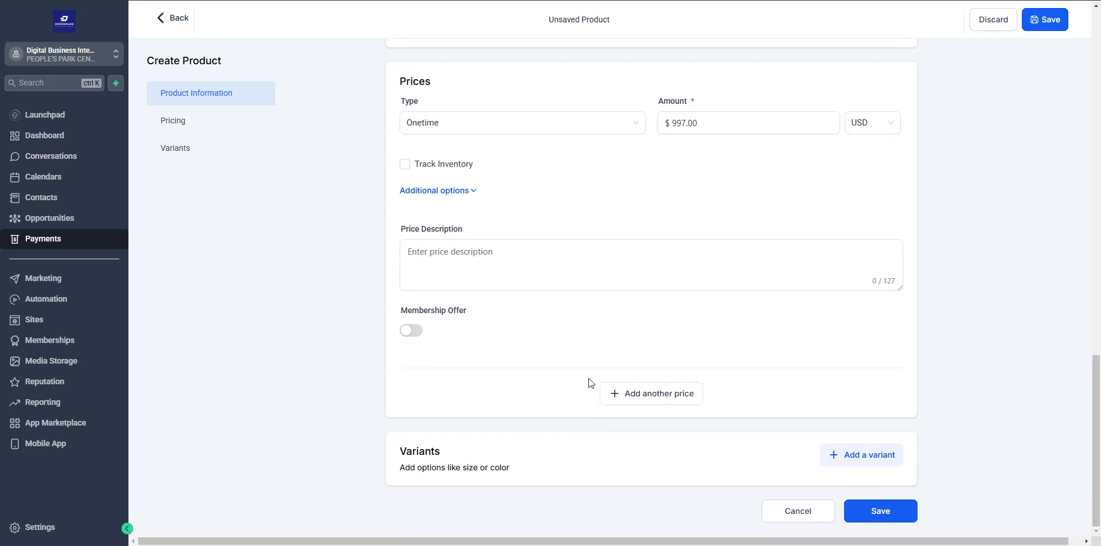
pyautogui.click(869, 515)
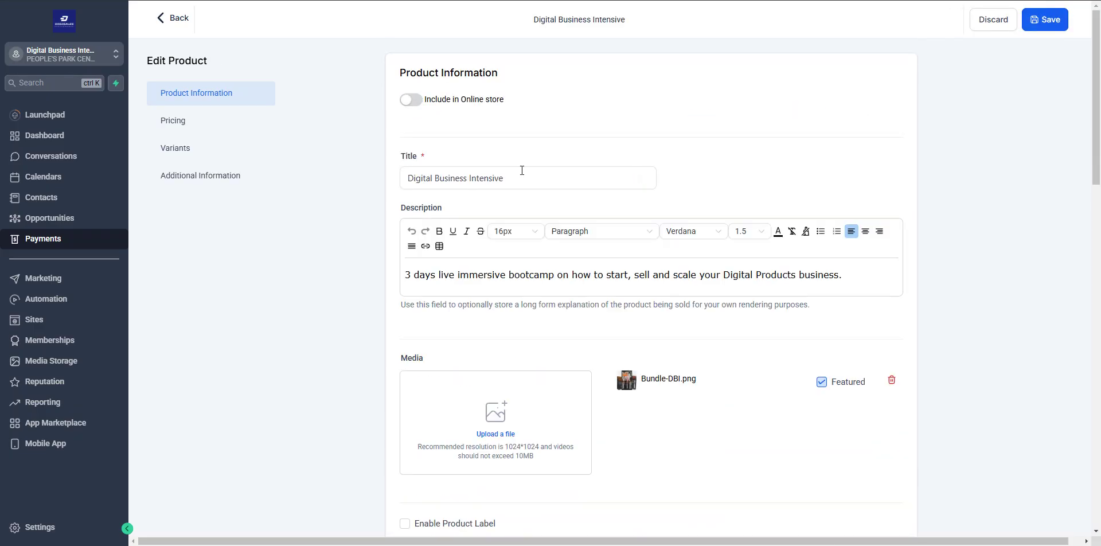
# - Enter 1997 as the compare-at price of the $997 price
pyautogui.scroll(-10, 540, 298)
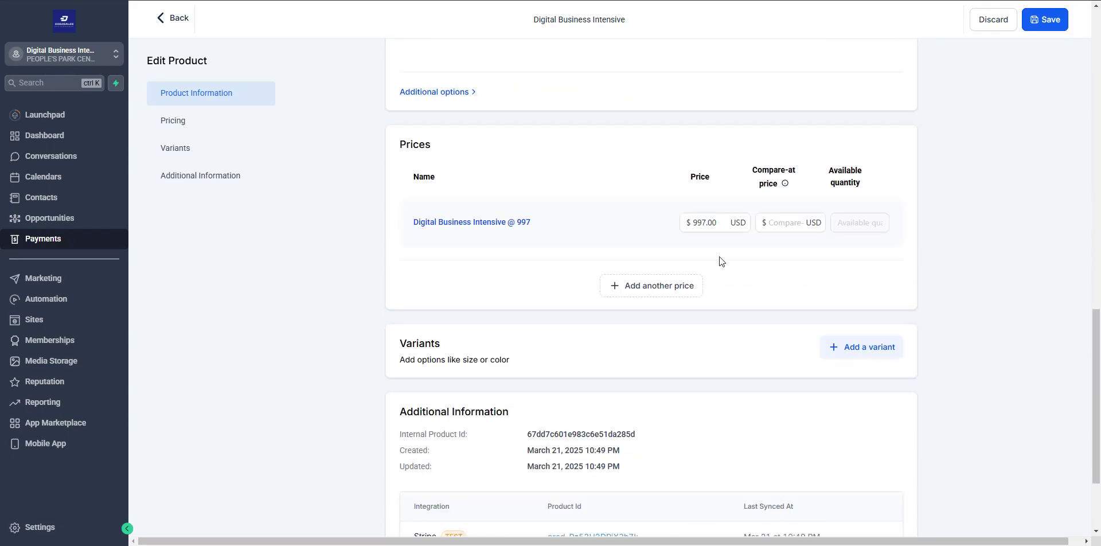
pyautogui.click(800, 221)
pyautogui.click(793, 222)
pyautogui.write('1997')
# - Add a recurring price named 'Digital Business Intensive EZ Payment Plan'
pyautogui.click(647, 286)
pyautogui.click(521, 300)
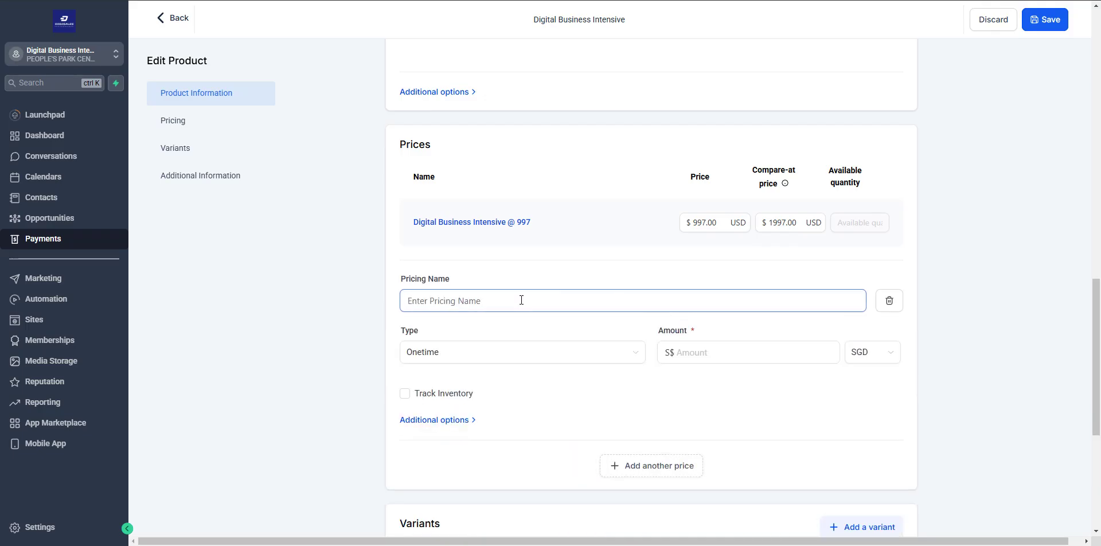
pyautogui.write('Digital Business Intensive EZ Payment Plan')
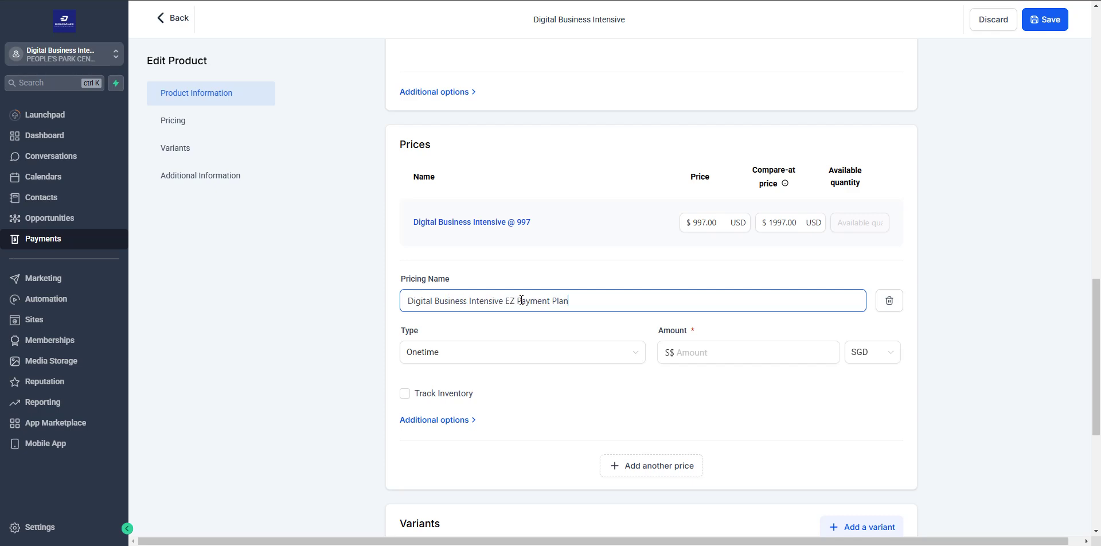
pyautogui.click(554, 351)
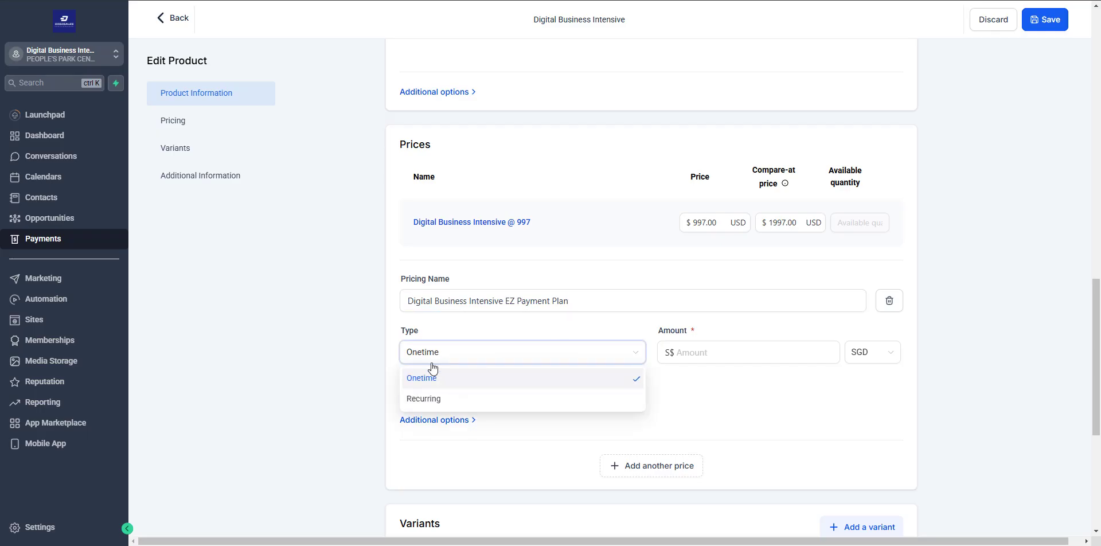
pyautogui.click(425, 401)
# - Give the new price an instalment amount in USD
pyautogui.click(715, 356)
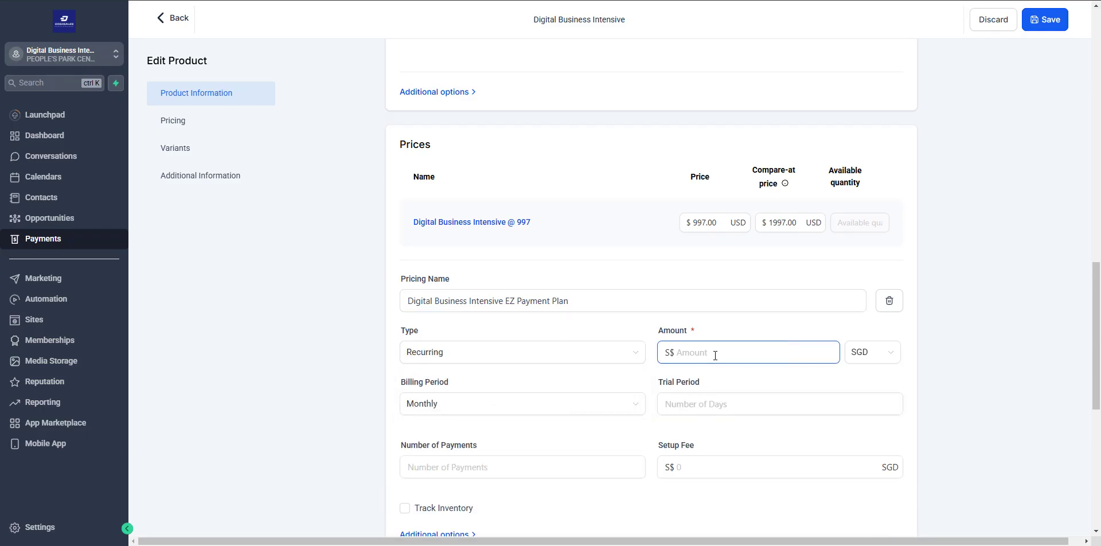
pyautogui.write('498.50')
pyautogui.click(888, 351)
pyautogui.scroll(5, 879, 381)
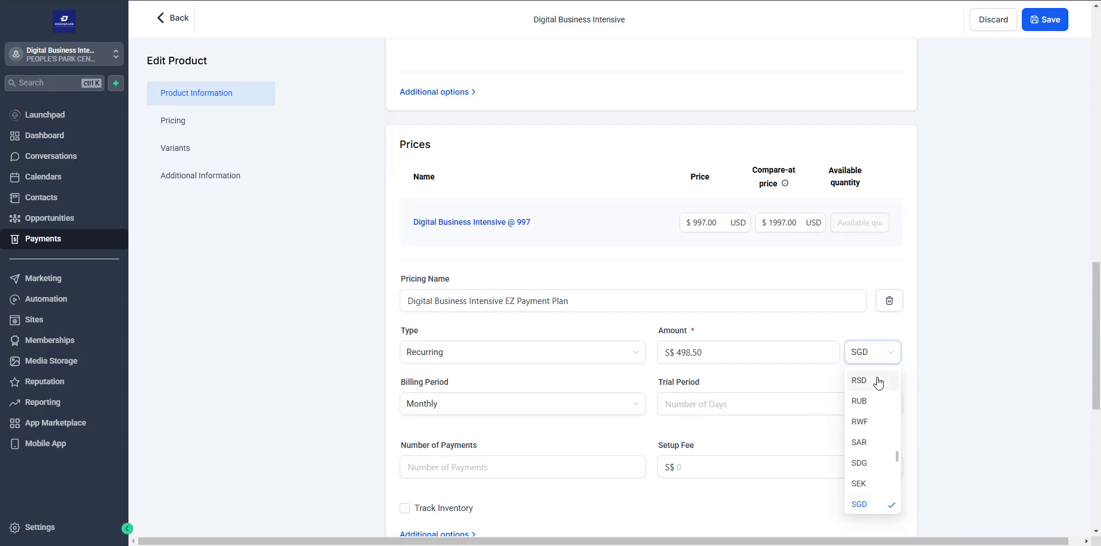
pyautogui.scroll(10, 873, 423)
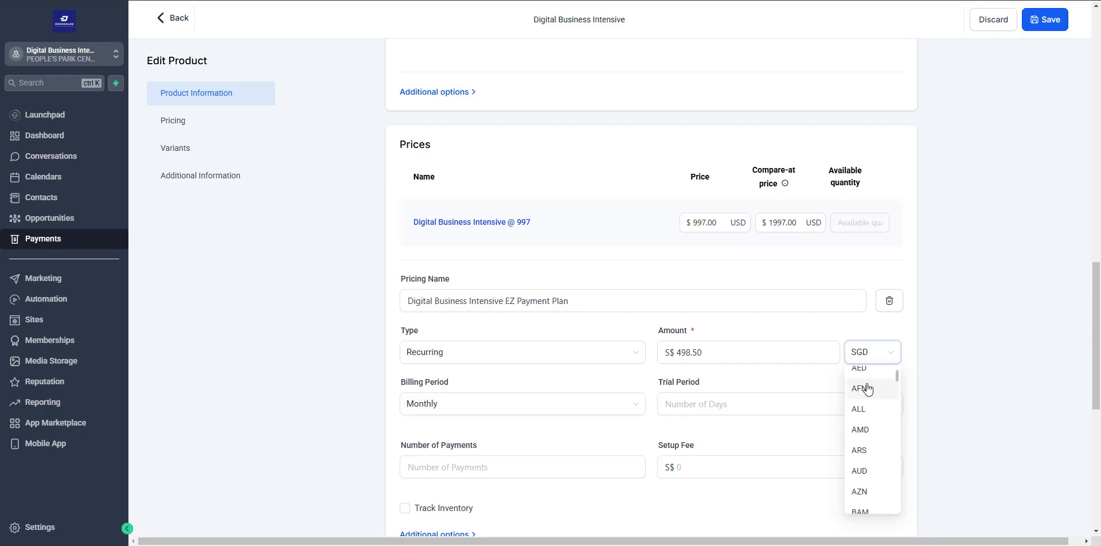
pyautogui.click(866, 386)
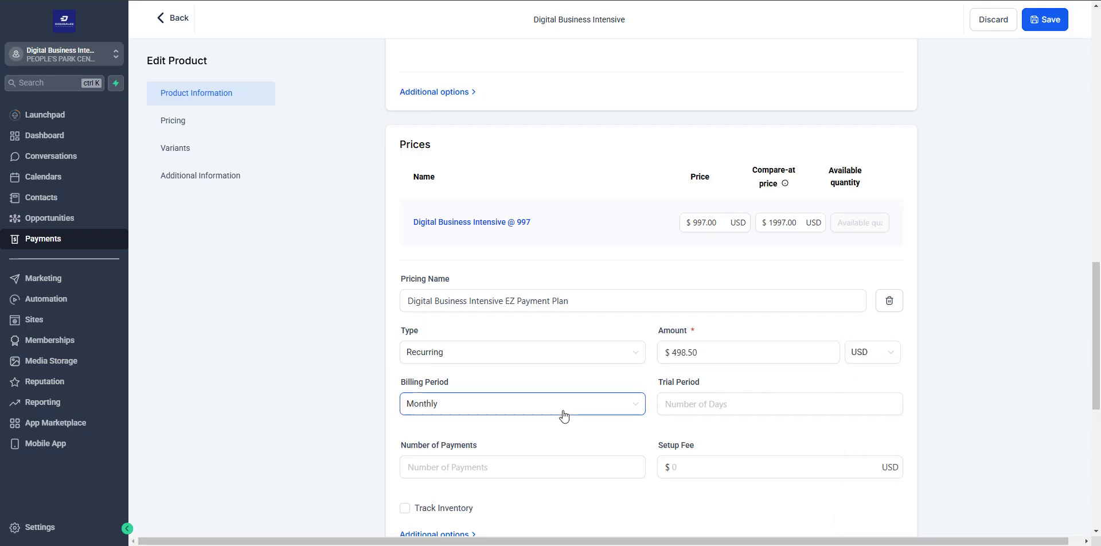
# - Set 2 monthly payments of 498.50 and expand the price's extra options
pyautogui.scroll(-1, 528, 413)
pyautogui.write('2')
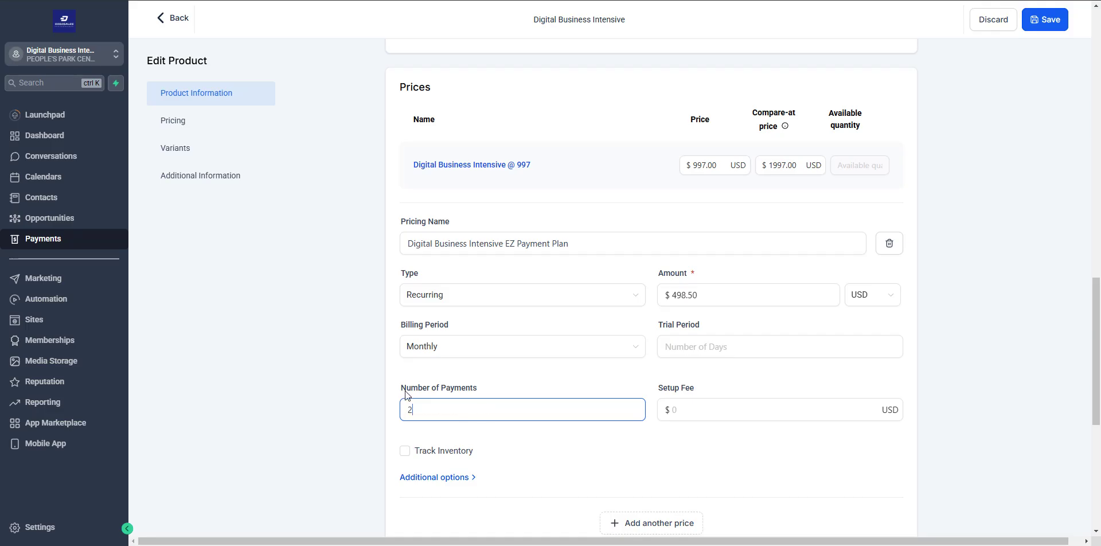
pyautogui.click(416, 377)
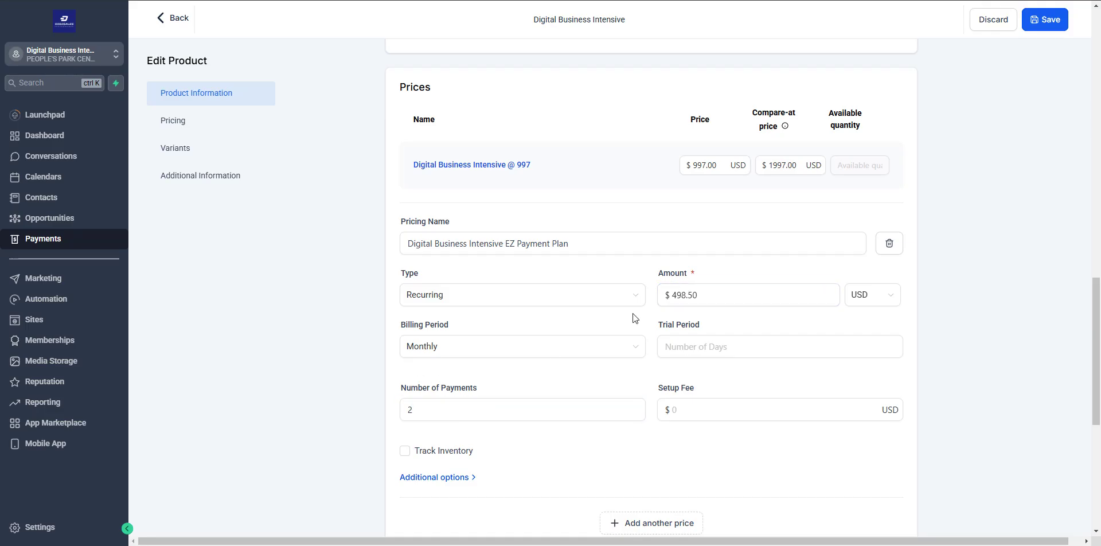
pyautogui.click(688, 300)
pyautogui.scroll(-1, 516, 410)
pyautogui.click(442, 421)
pyautogui.scroll(-7, 359, 410)
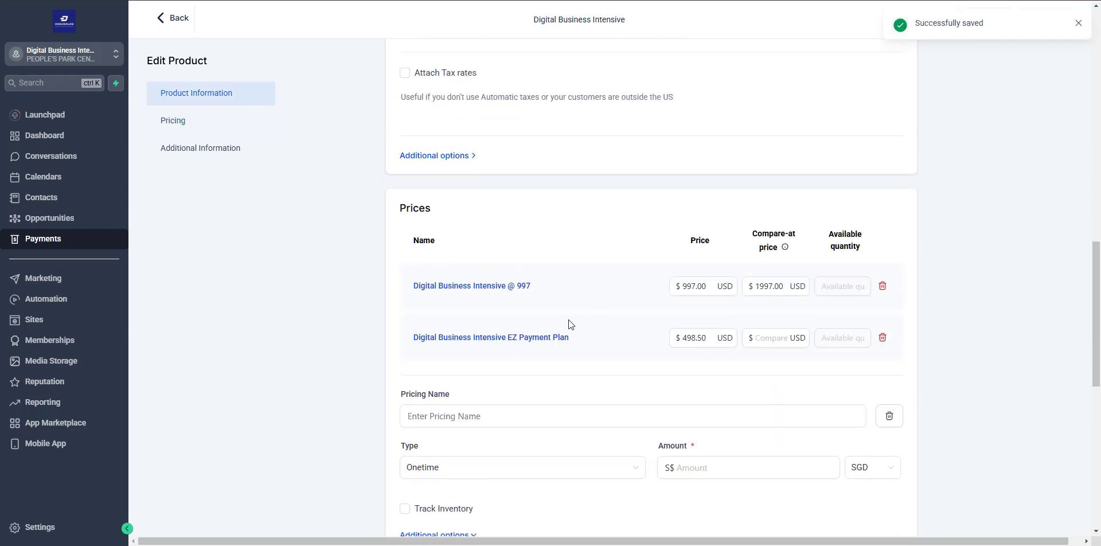
# - Give the EZ Payment Plan a 1997.00 compare-at price, remove the empty price row, and save
pyautogui.click(755, 337)
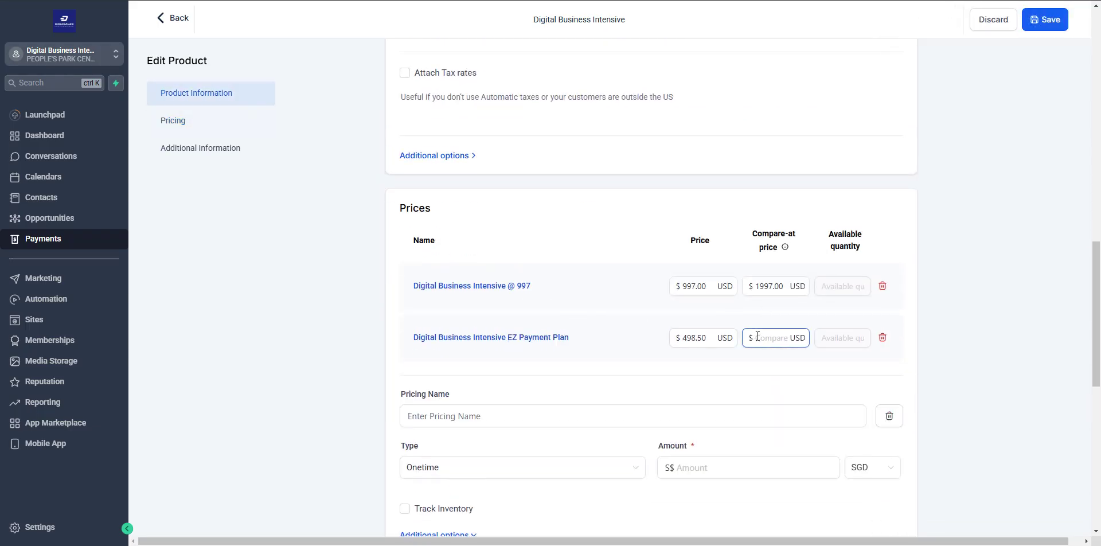
pyautogui.write('1997.00')
pyautogui.scroll(-9, 791, 414)
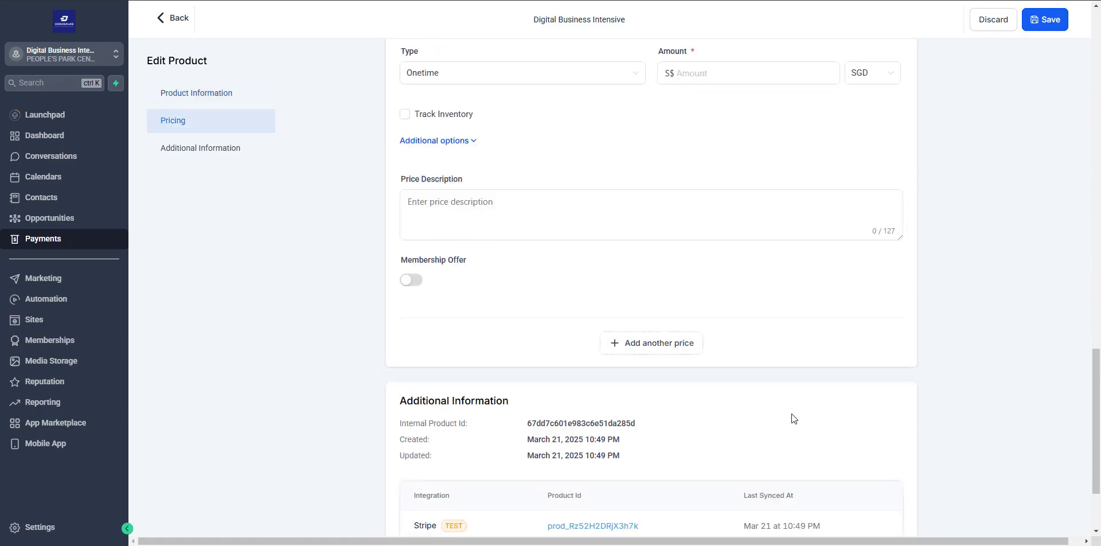
pyautogui.click(872, 508)
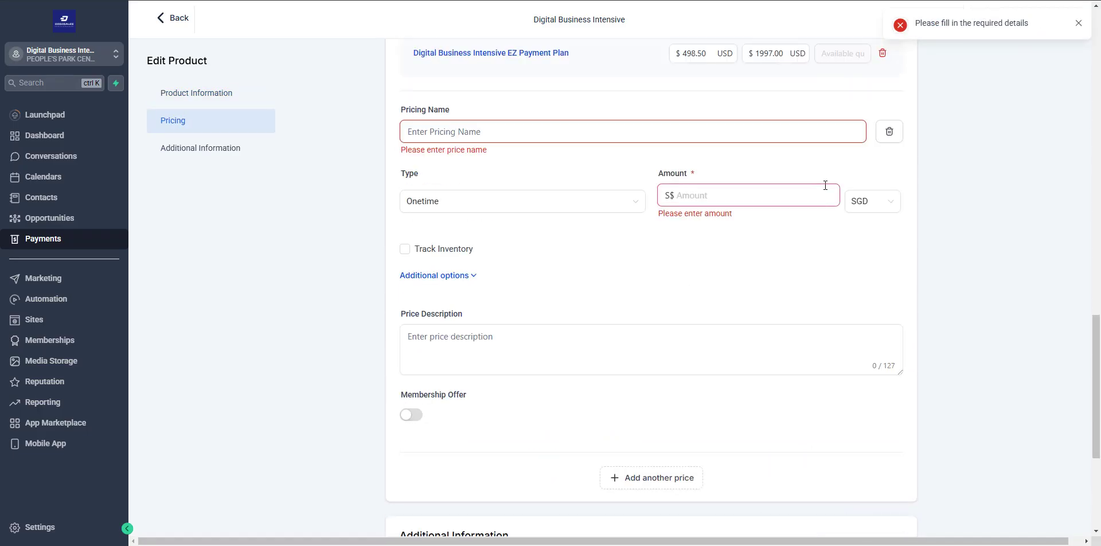
pyautogui.scroll(4, 711, 265)
pyautogui.click(889, 360)
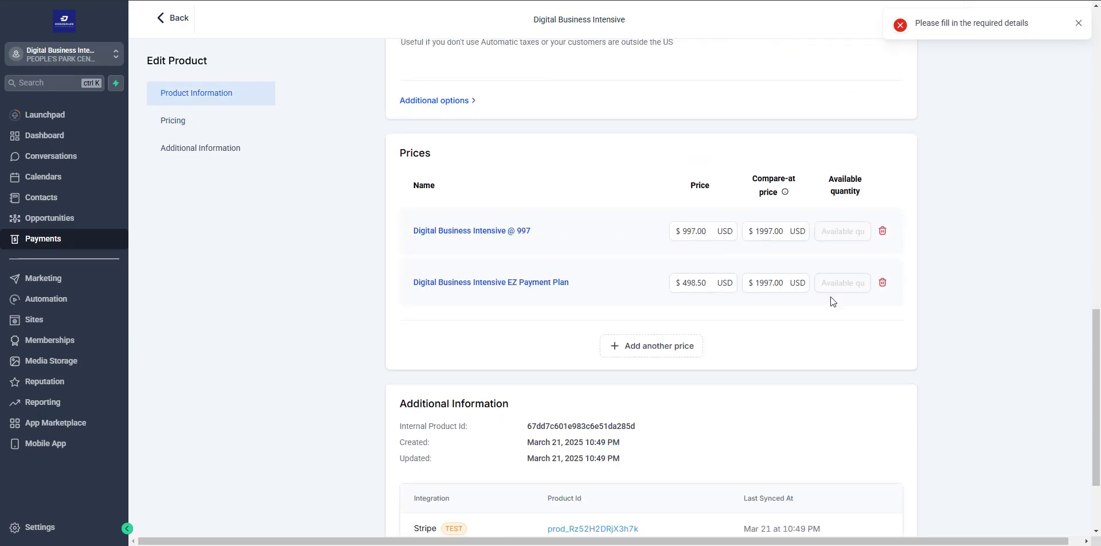
pyautogui.scroll(-3, 783, 369)
pyautogui.click(880, 510)
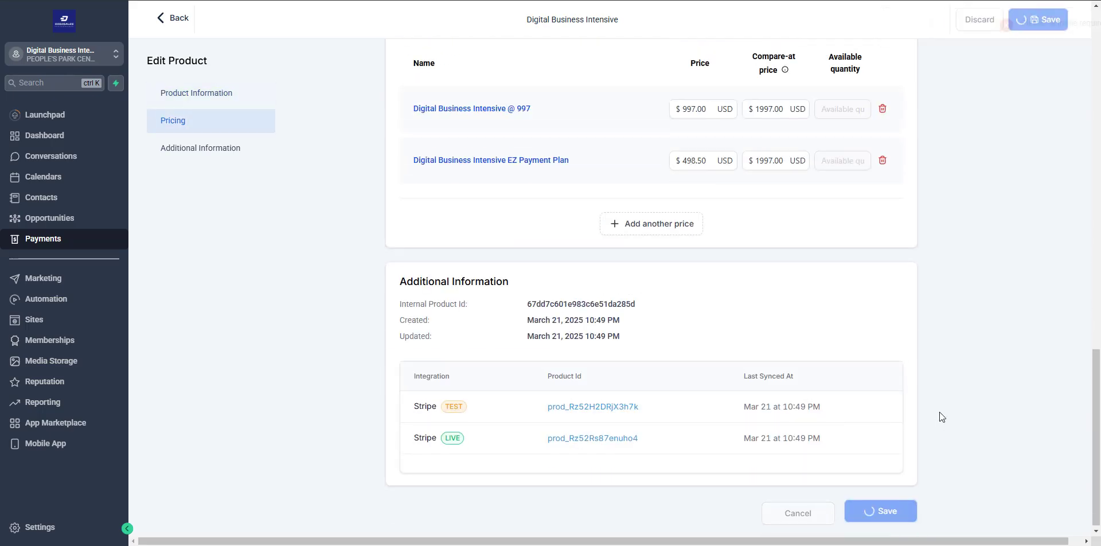
# - Review the pricing and additional information sections, then return to the product list
pyautogui.scroll(2, 694, 307)
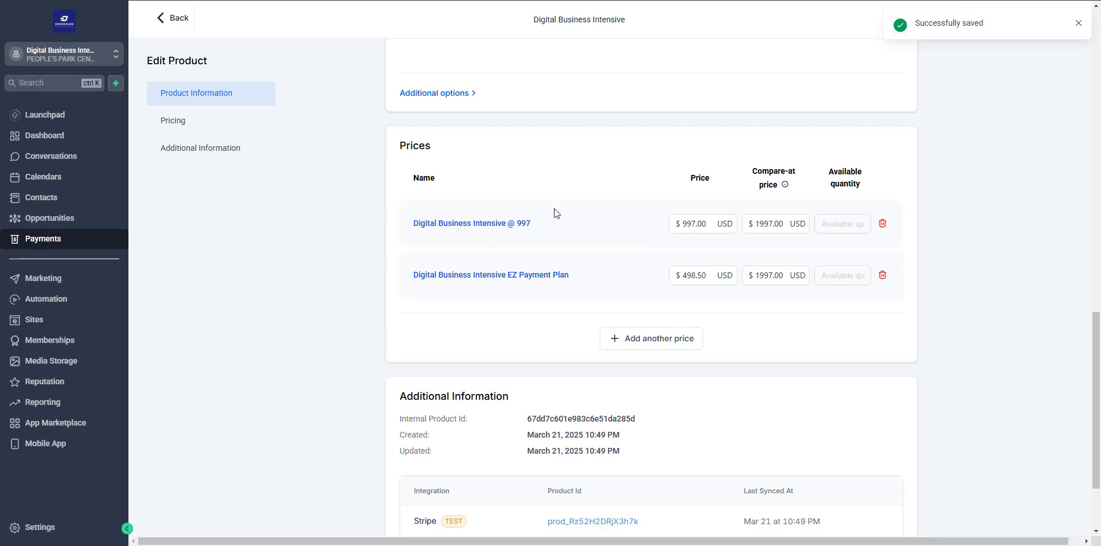
pyautogui.scroll(15, 556, 285)
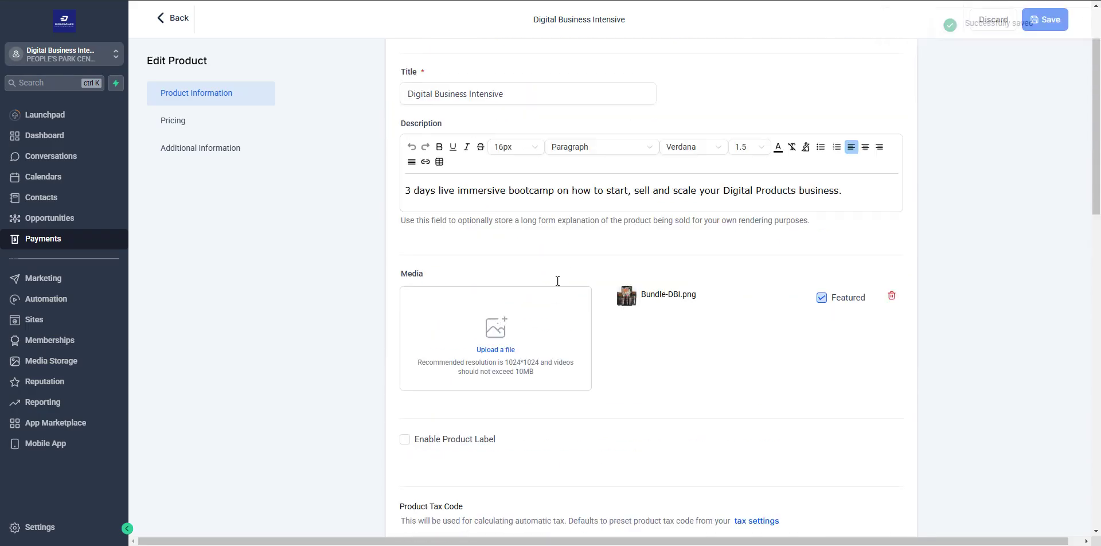
pyautogui.click(185, 114)
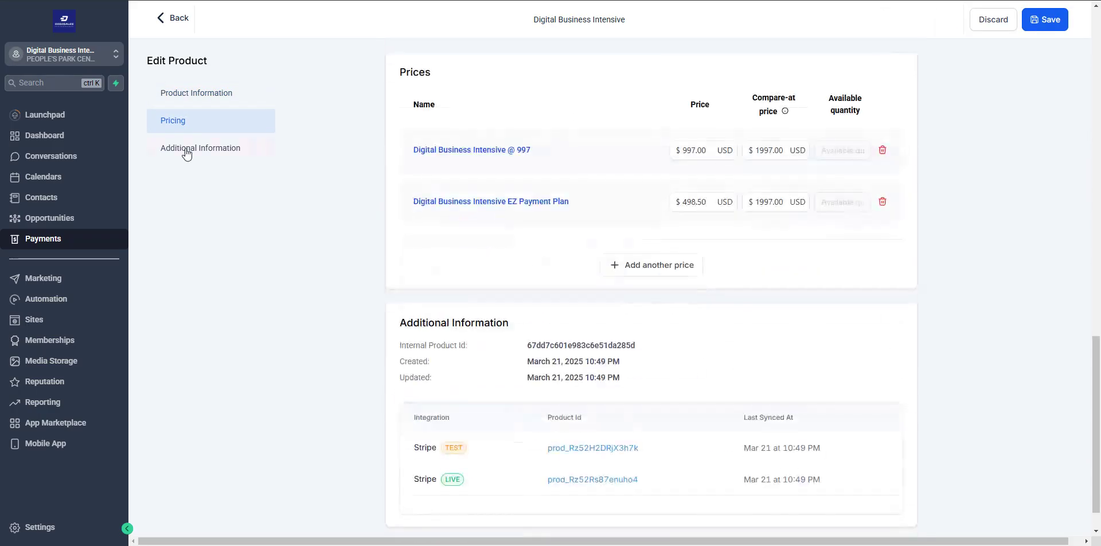
pyautogui.click(185, 151)
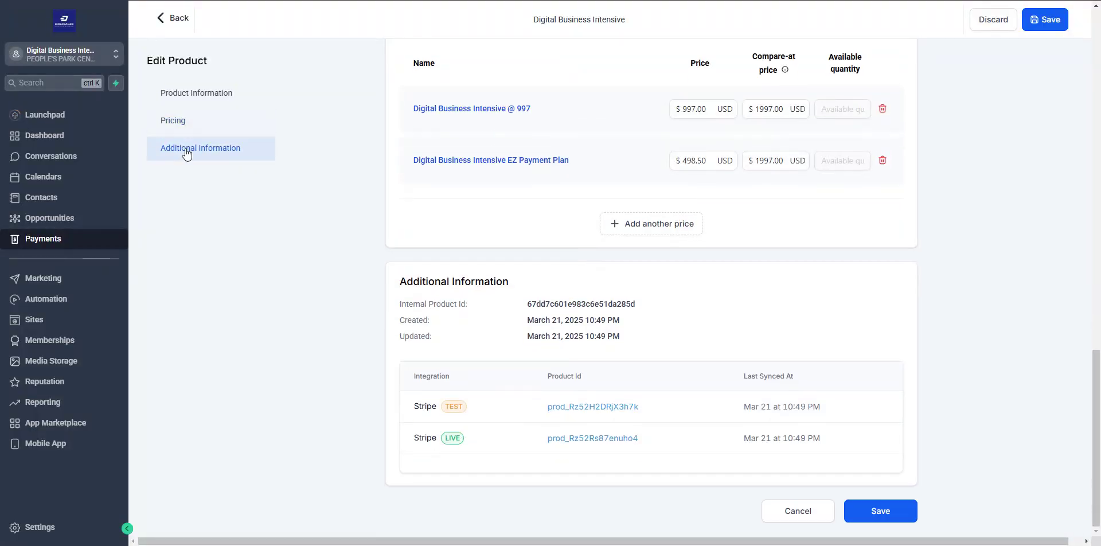
pyautogui.click(163, 23)
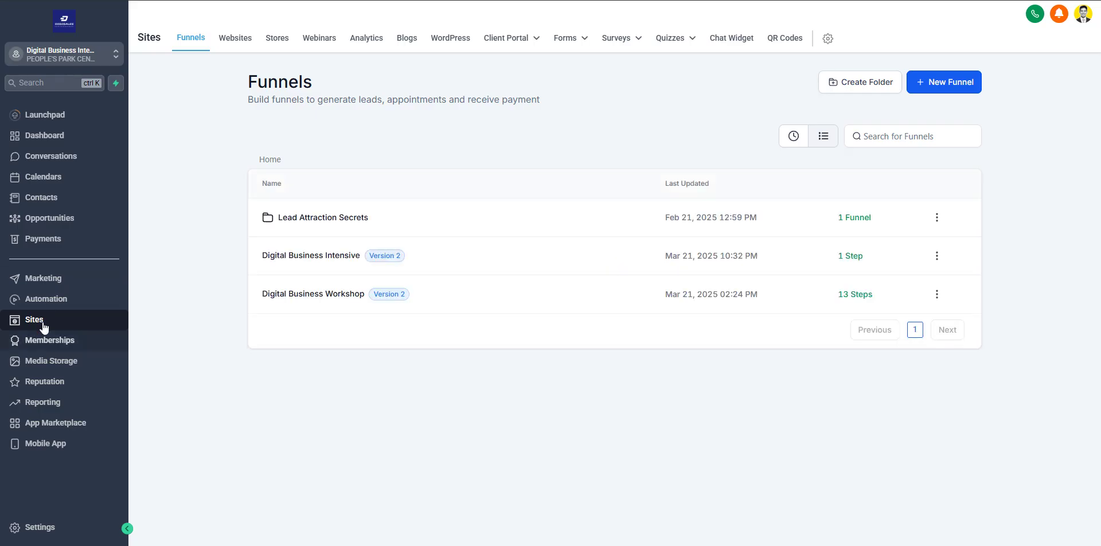
# - Open the Digital Business Intensive funnel from the Funnels list
pyautogui.click(310, 260)
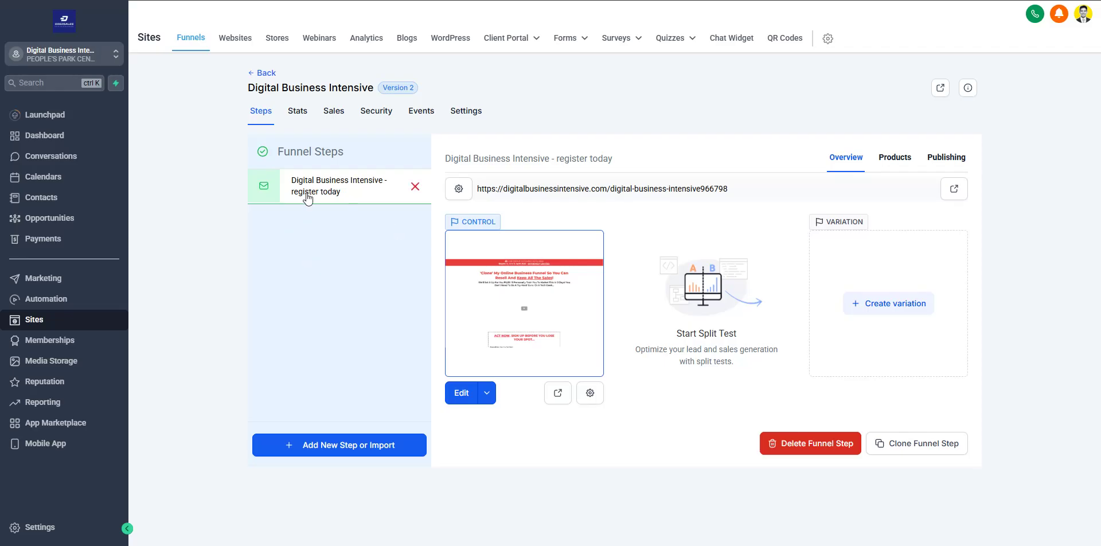
# - Add Digital Business Intensive with its DBI 1-Time Payment price (S$997) to the step and save
pyautogui.click(895, 161)
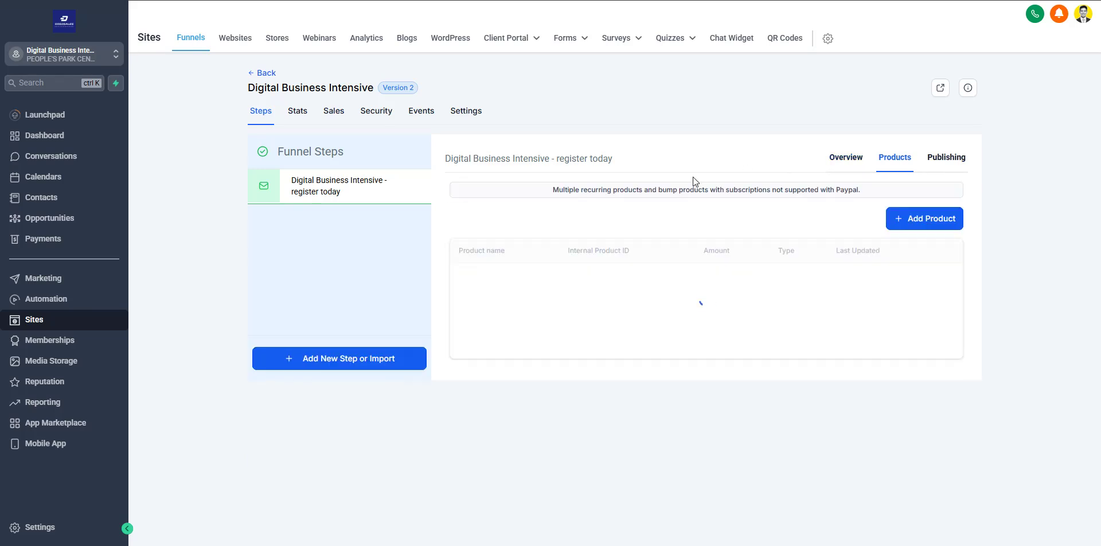
pyautogui.click(921, 218)
pyautogui.click(494, 261)
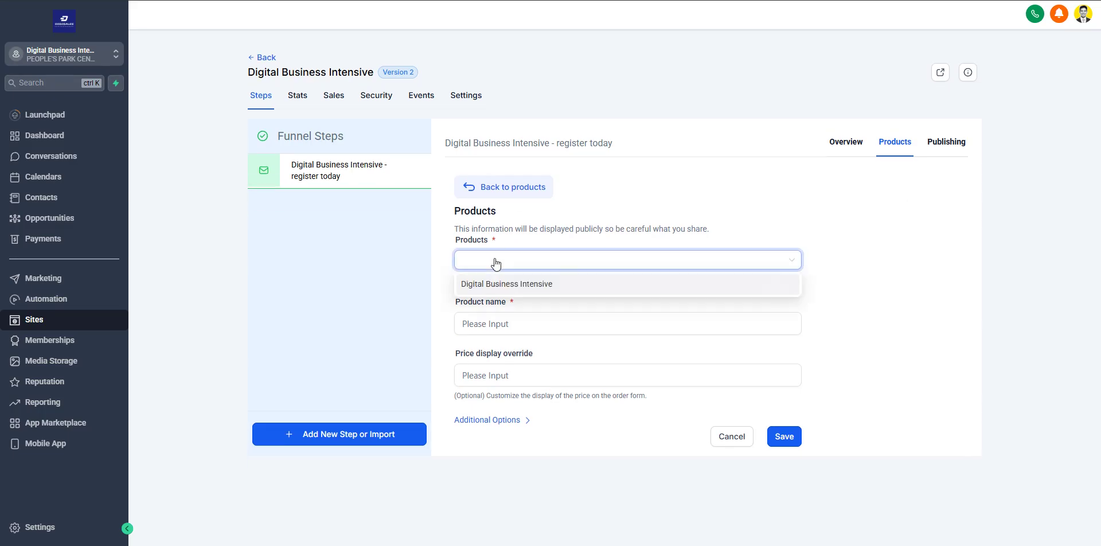
pyautogui.click(516, 287)
pyautogui.click(497, 322)
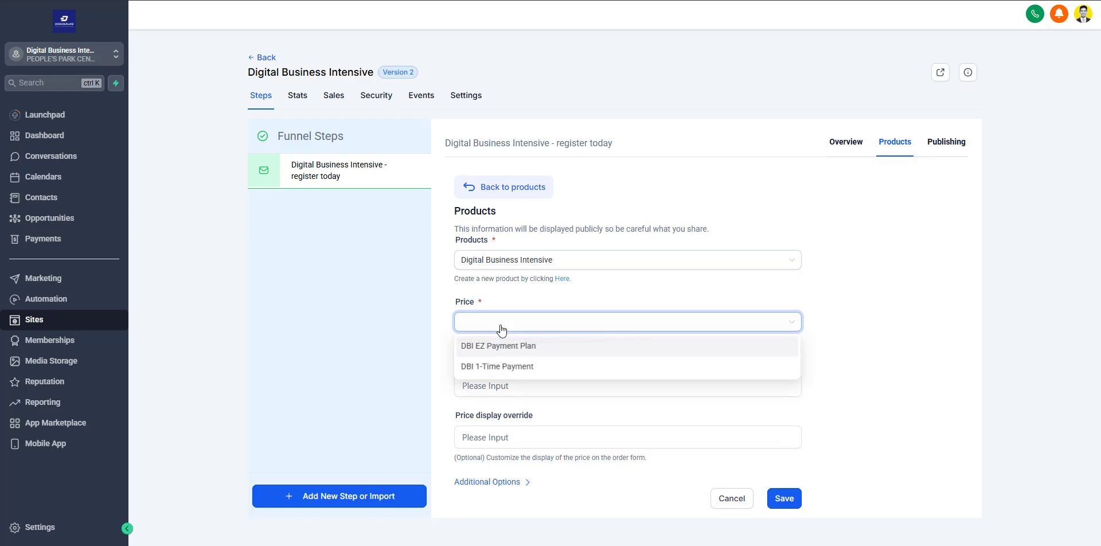
pyautogui.click(498, 366)
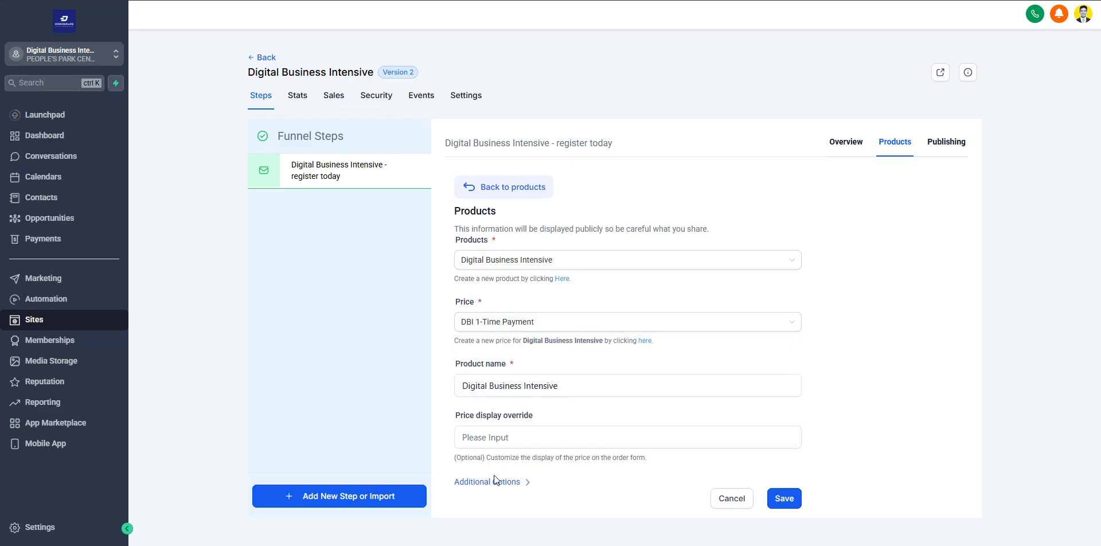
pyautogui.click(494, 438)
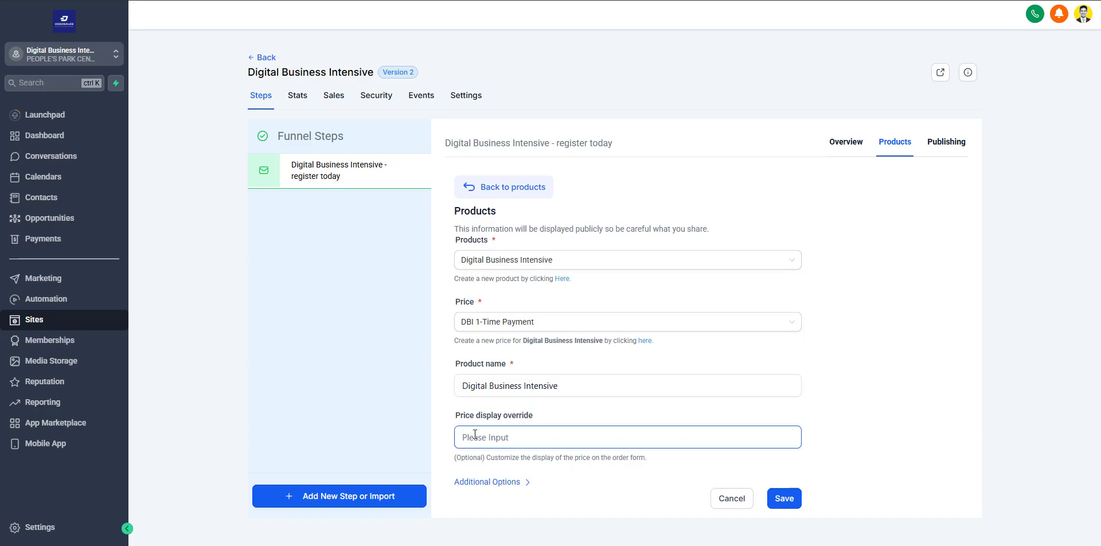
pyautogui.click(503, 482)
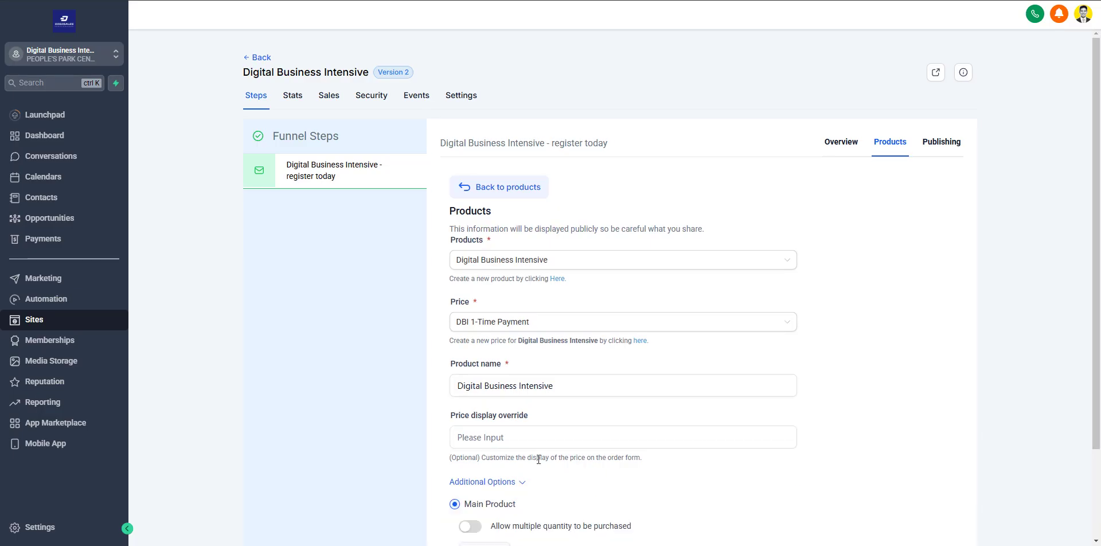
pyautogui.scroll(-2, 483, 405)
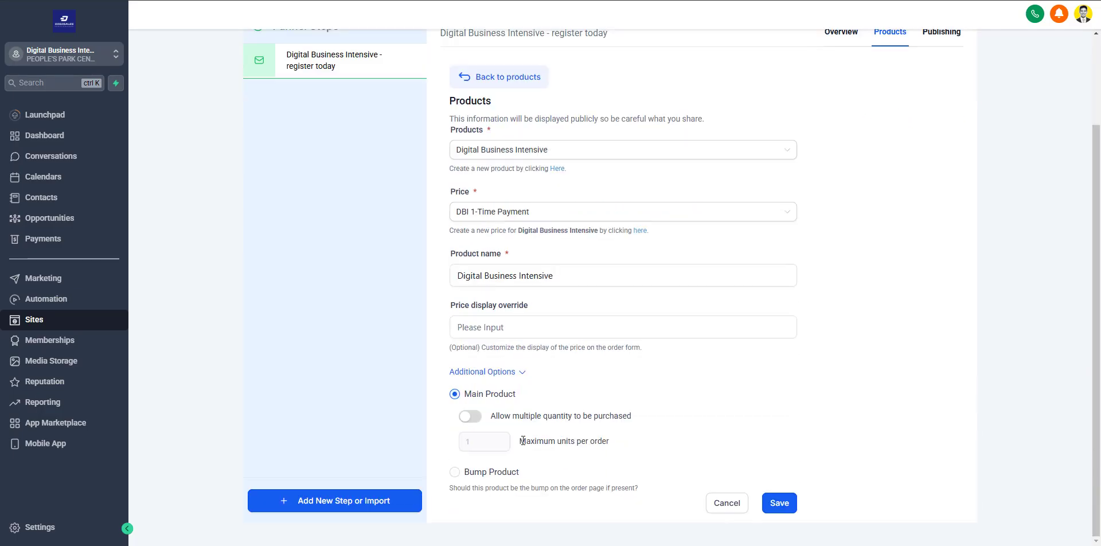
pyautogui.click(781, 503)
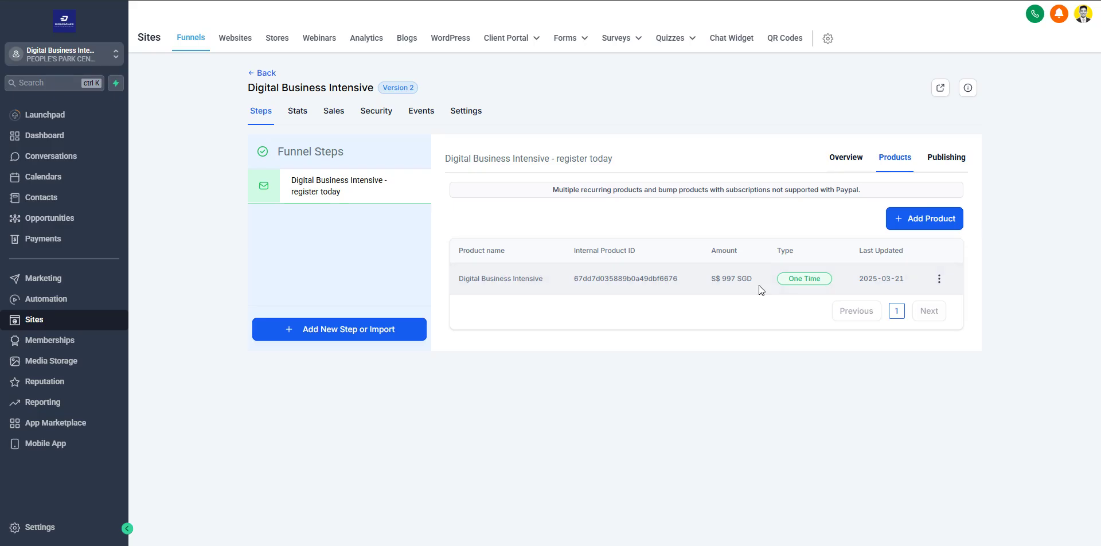
# - Add Digital Business Intensive again with the DBI EZ Payment Plan price (S$498.5 recurring) and save
pyautogui.click(926, 219)
pyautogui.click(524, 261)
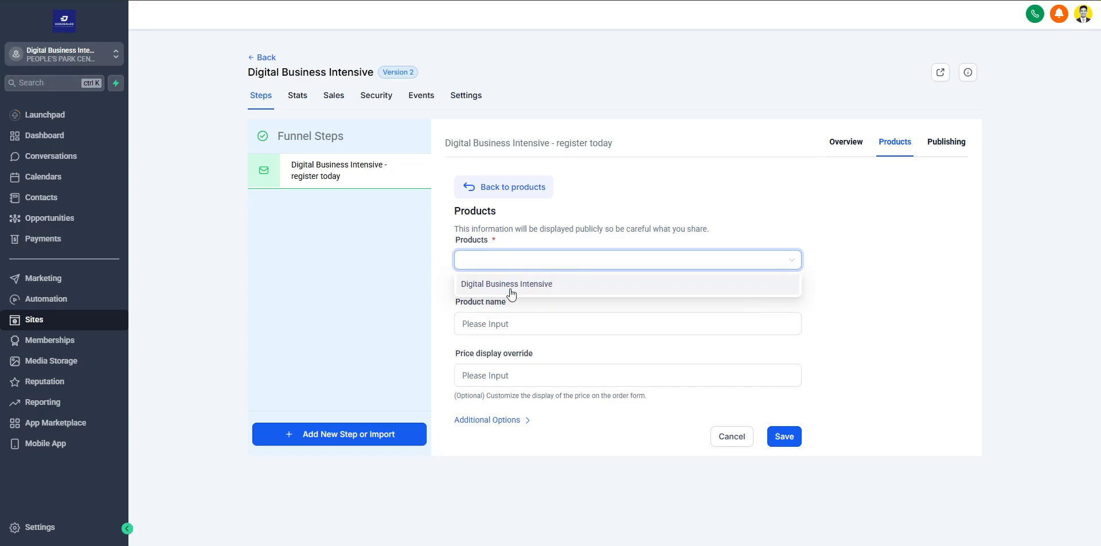
pyautogui.click(511, 289)
pyautogui.click(497, 321)
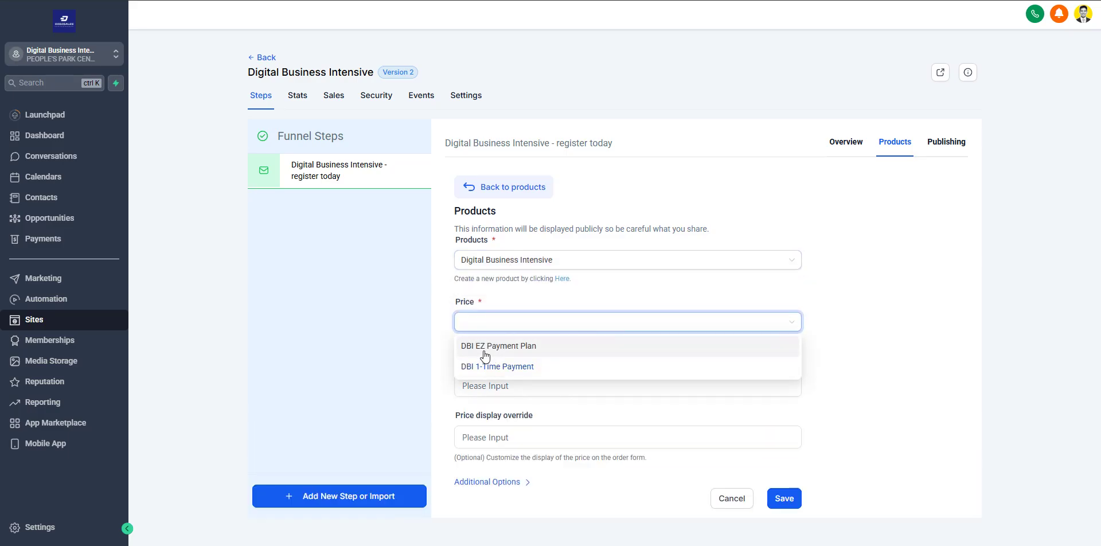
pyautogui.click(490, 348)
pyautogui.click(674, 388)
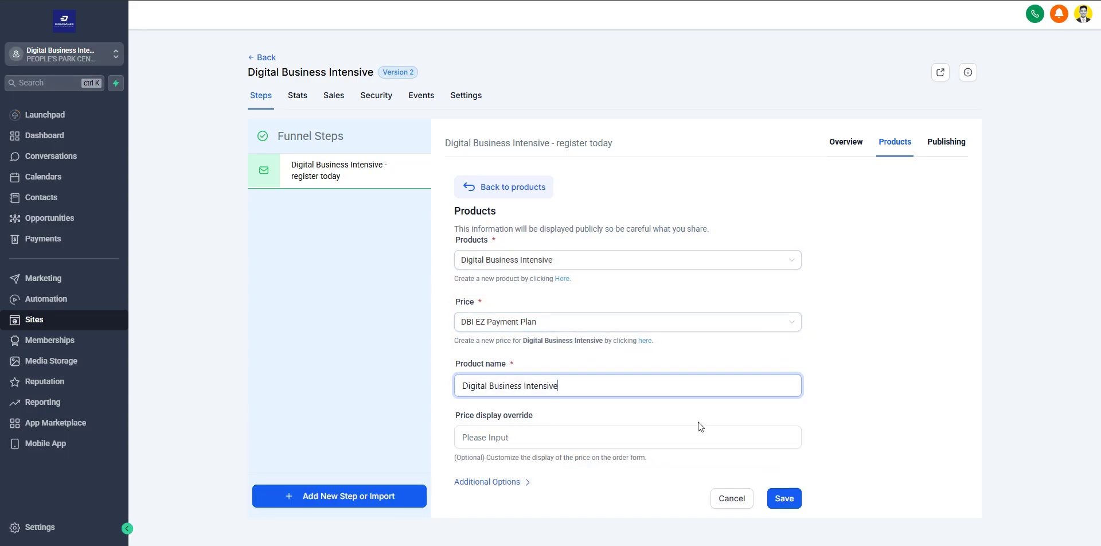
pyautogui.click(790, 499)
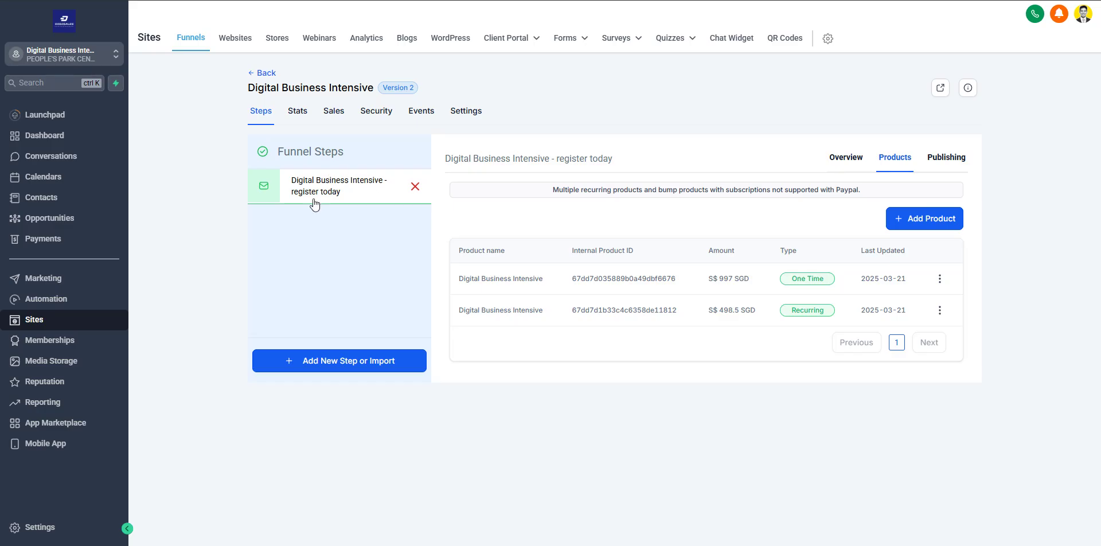
# - From the step Overview, open the page editor in a new tab and scroll to 'Join Now Only $997'
pyautogui.click(846, 158)
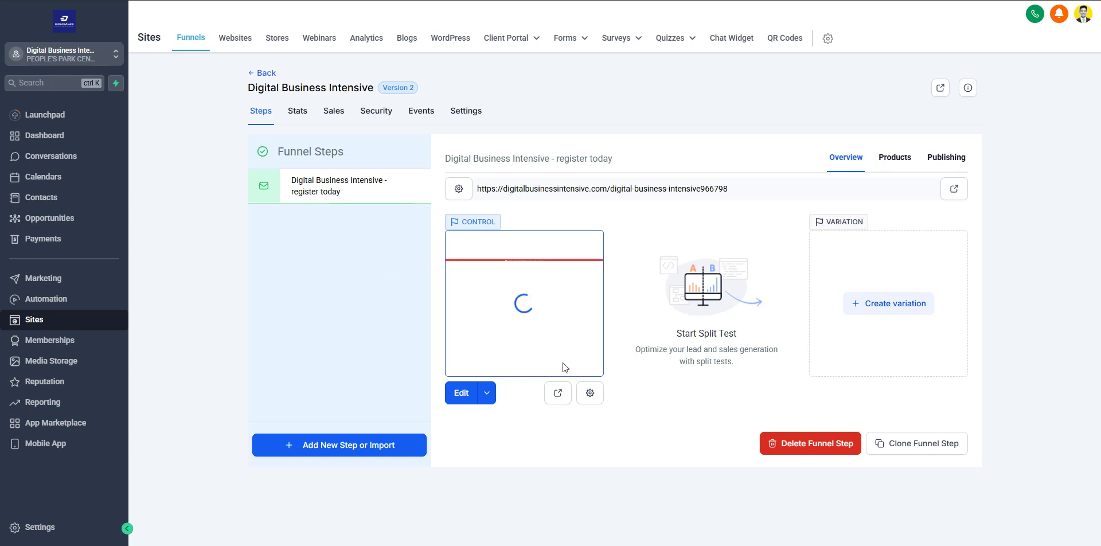
pyautogui.click(488, 393)
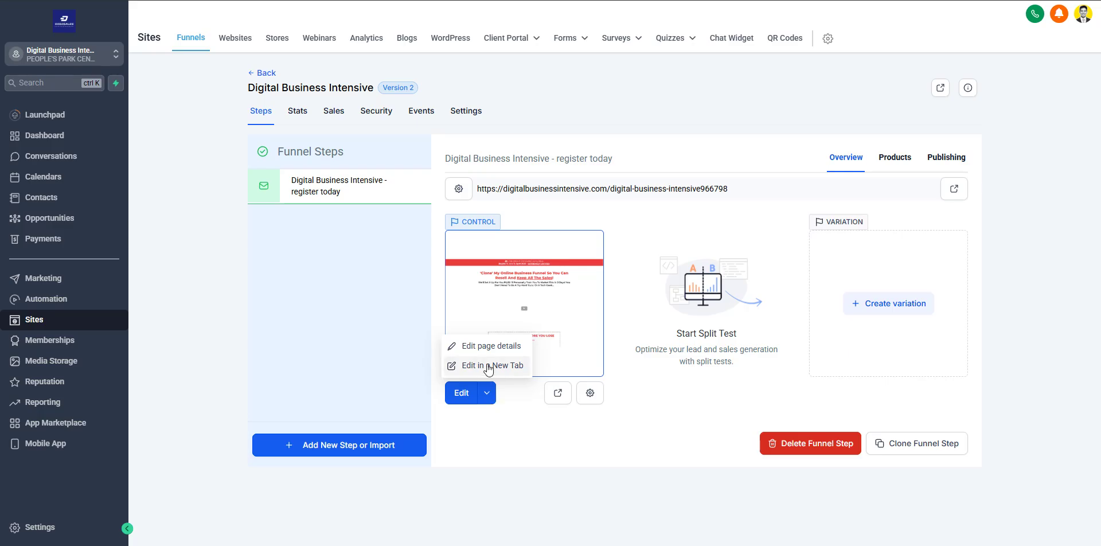
pyautogui.click(489, 366)
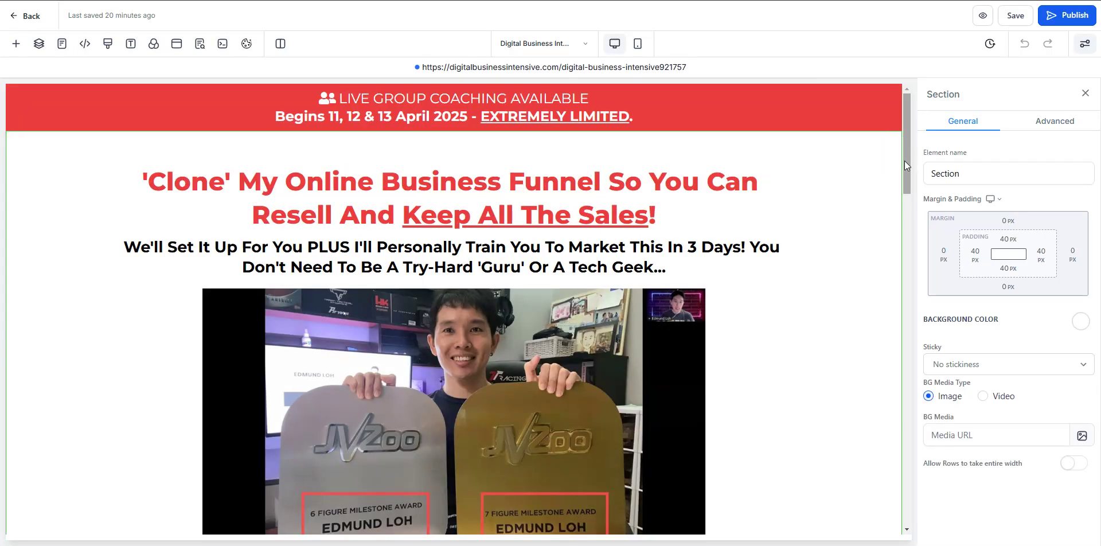
pyautogui.moveTo(906, 169); pyautogui.dragTo(872, 298)
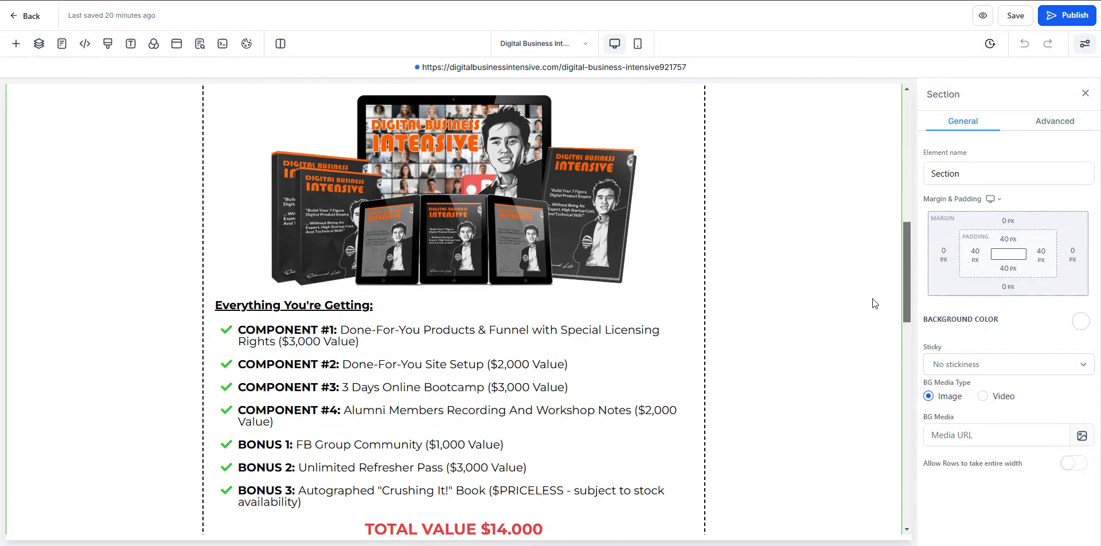
pyautogui.scroll(3, 808, 281)
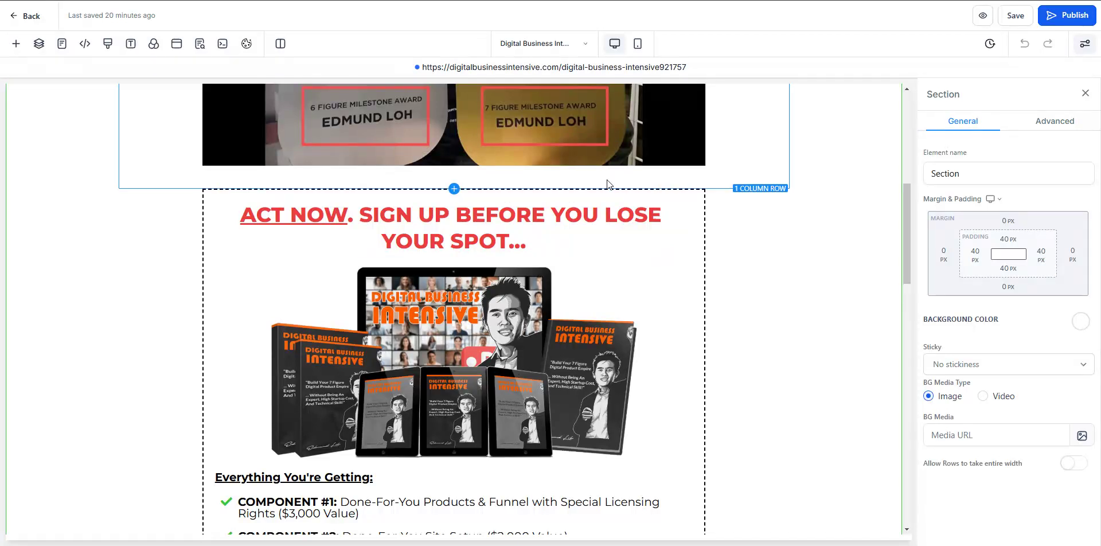
pyautogui.scroll(4, 609, 192)
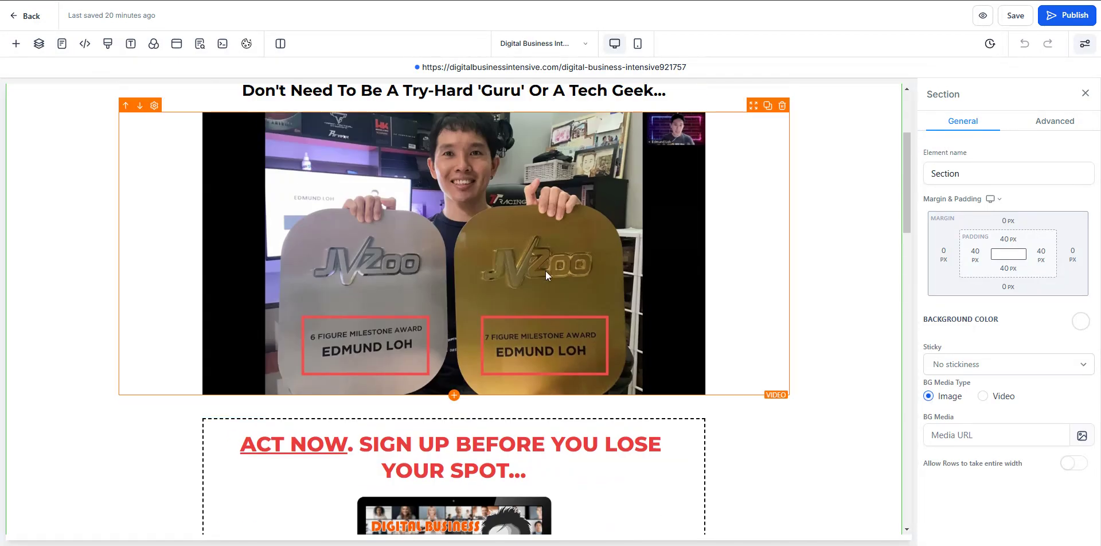
pyautogui.scroll(-11, 556, 292)
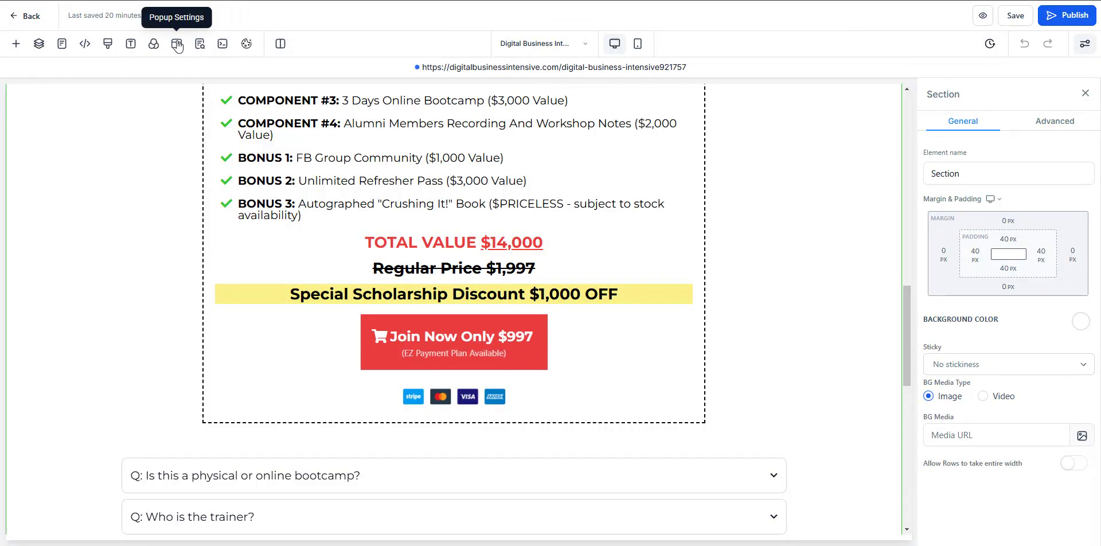
# - Open the popup settings and drop a 1 Column row into the popup
pyautogui.click(177, 45)
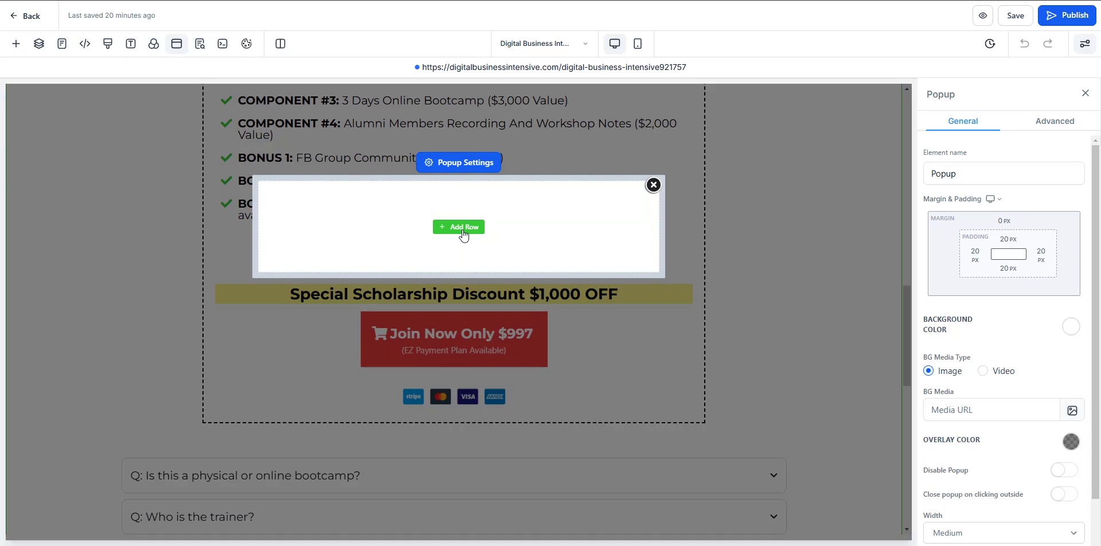
pyautogui.click(463, 228)
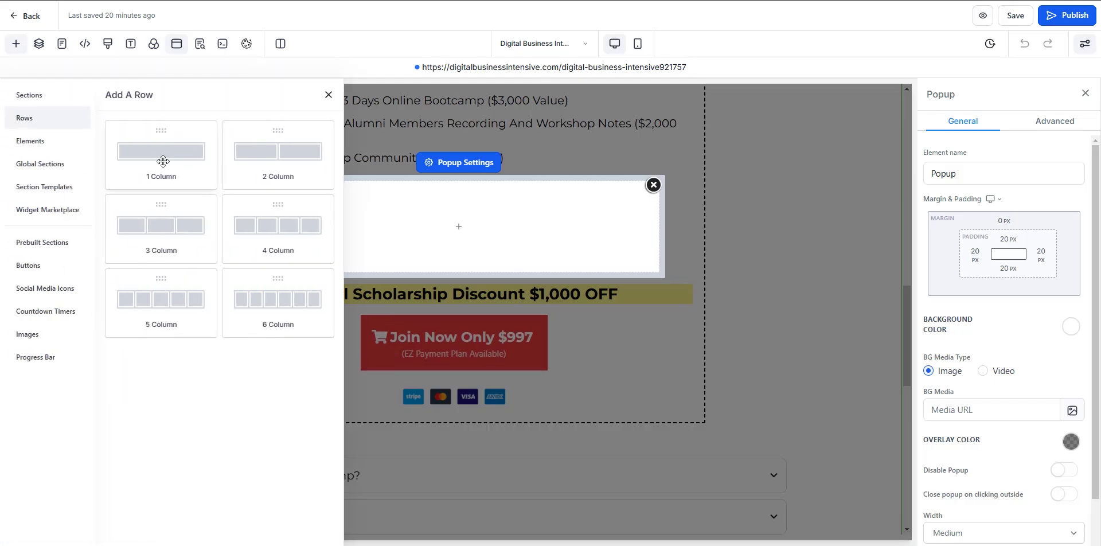
pyautogui.moveTo(143, 169); pyautogui.dragTo(407, 225)
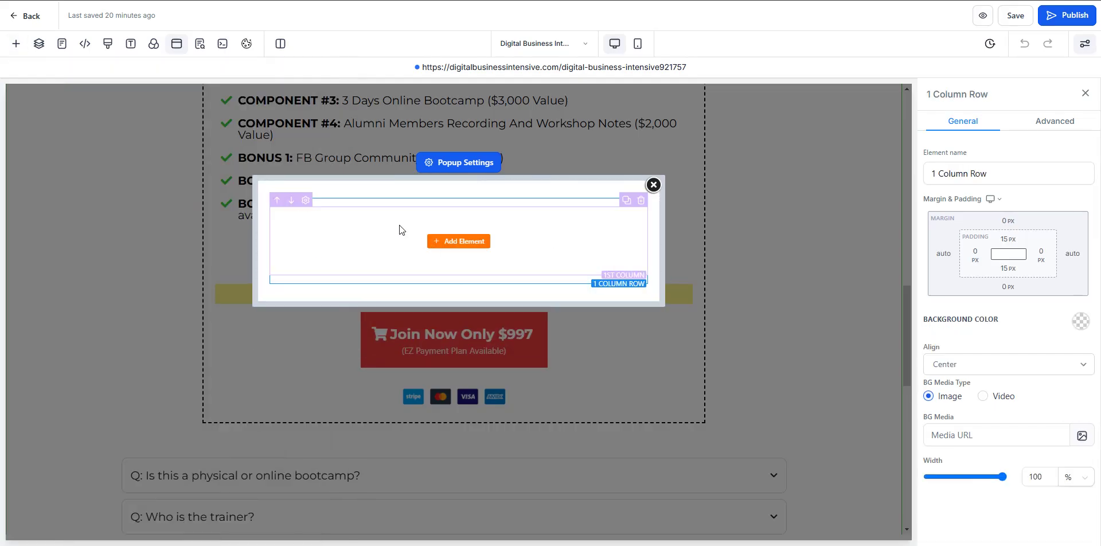
# - Set the row's top and bottom padding to 10 px
pyautogui.click(1010, 244)
pyautogui.click(985, 292)
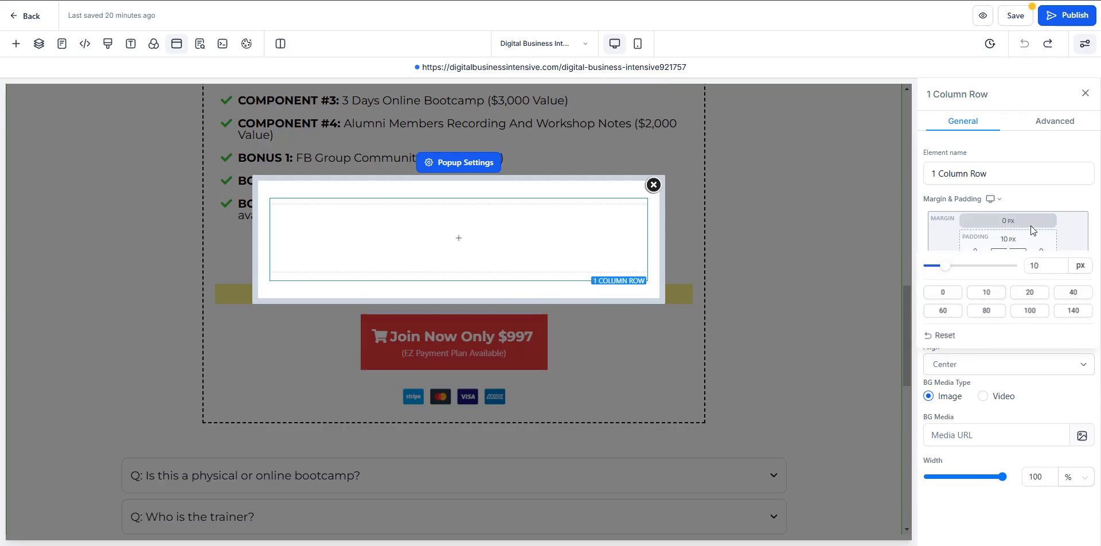
pyautogui.click(1008, 269)
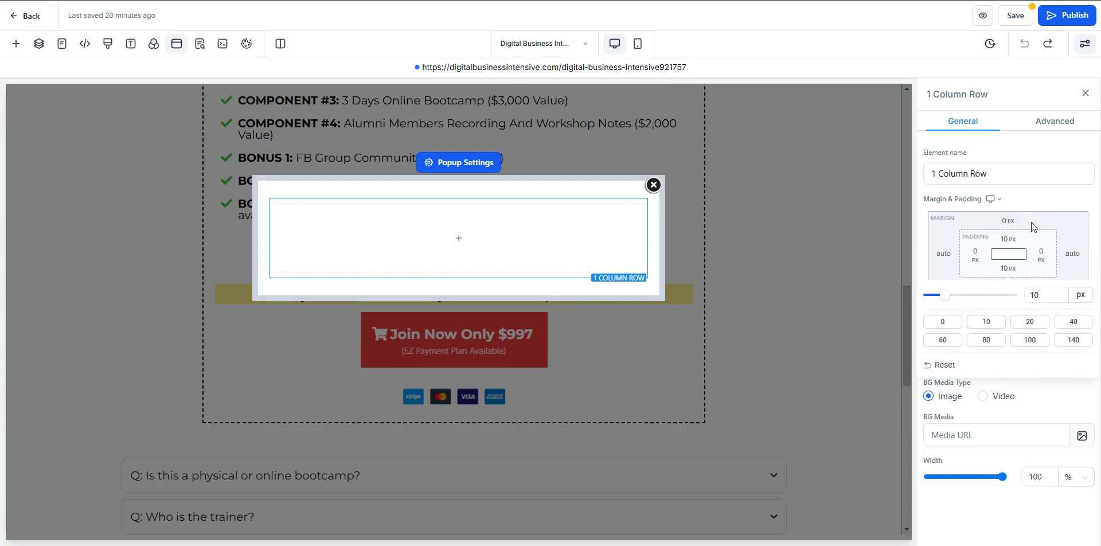
pyautogui.click(985, 314)
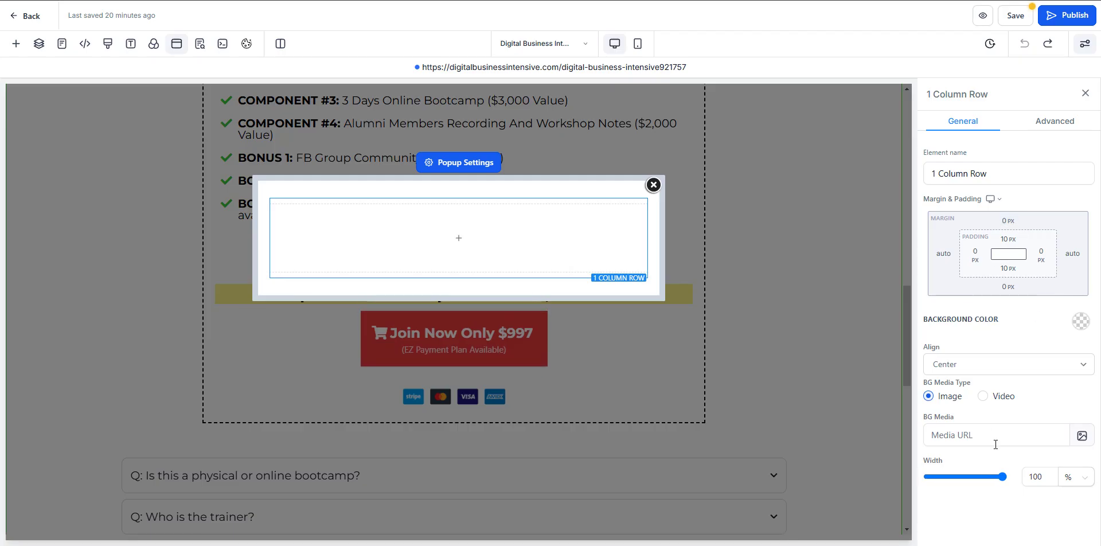
pyautogui.click(1039, 121)
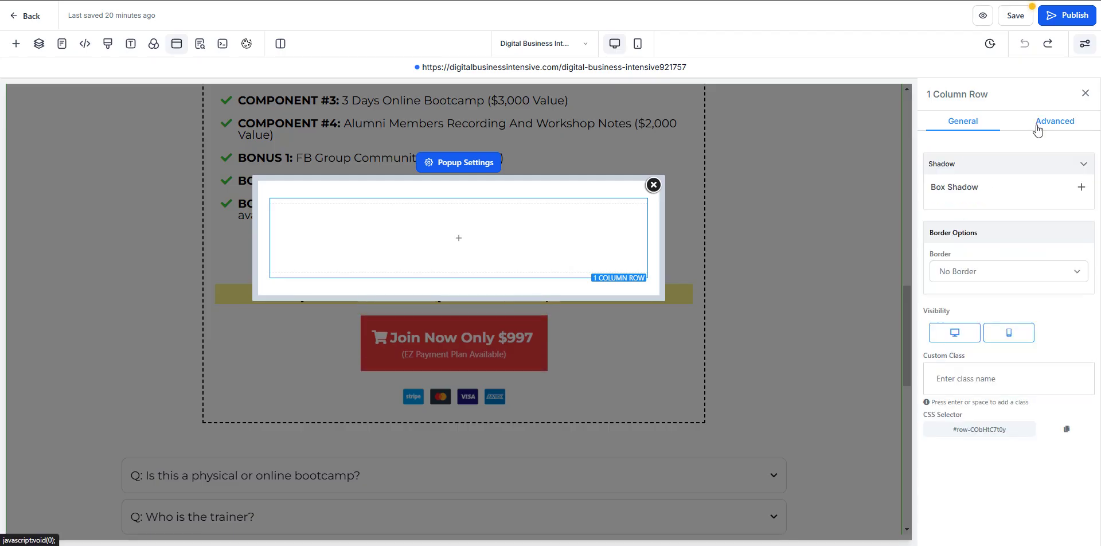
pyautogui.click(991, 128)
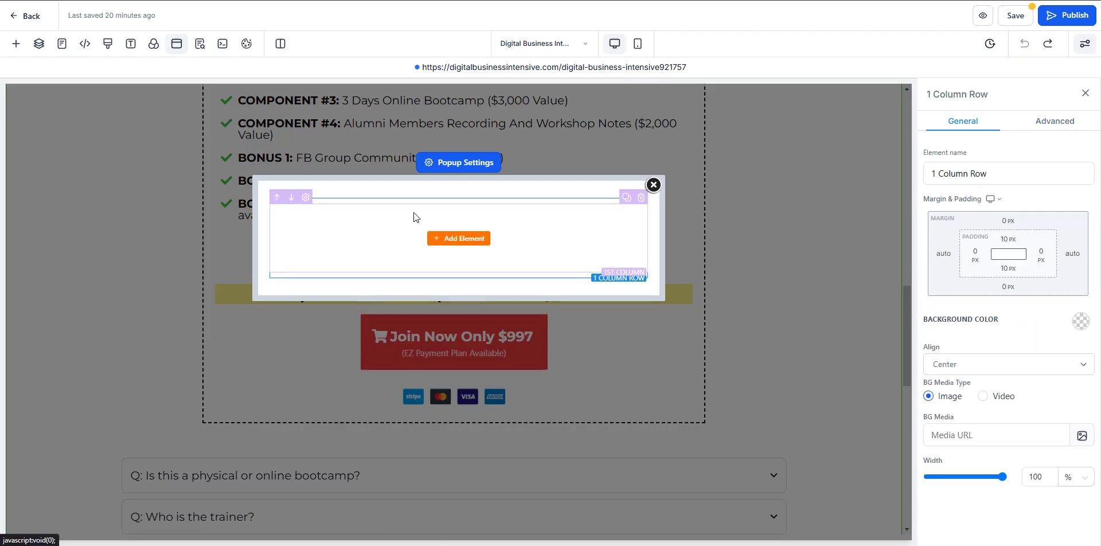
pyautogui.click(455, 243)
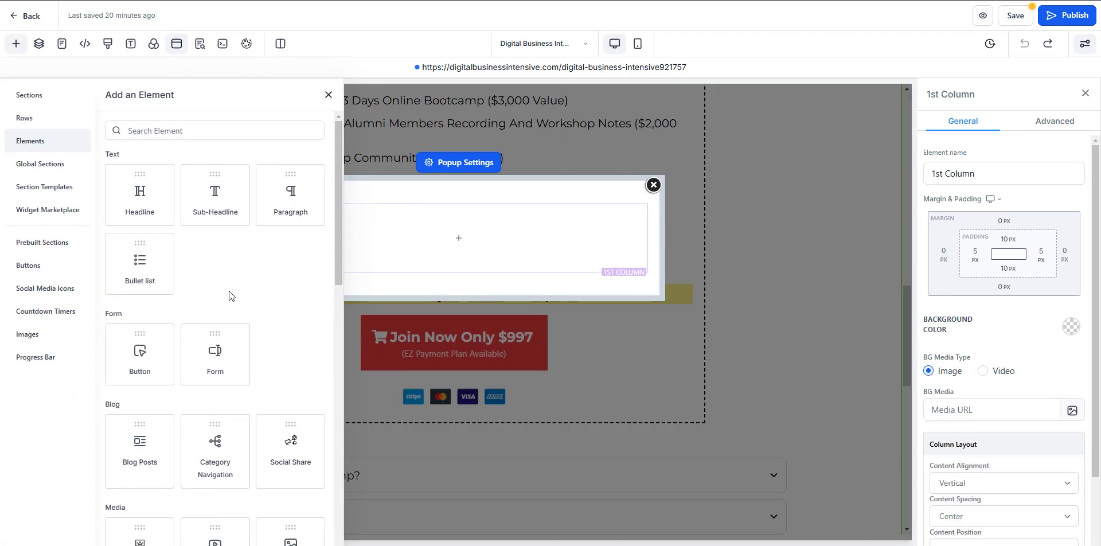
# - Drag a 1 Step Order element from Order Elements into the popup's column
pyautogui.scroll(-10, 232, 298)
pyautogui.scroll(-3, 232, 344)
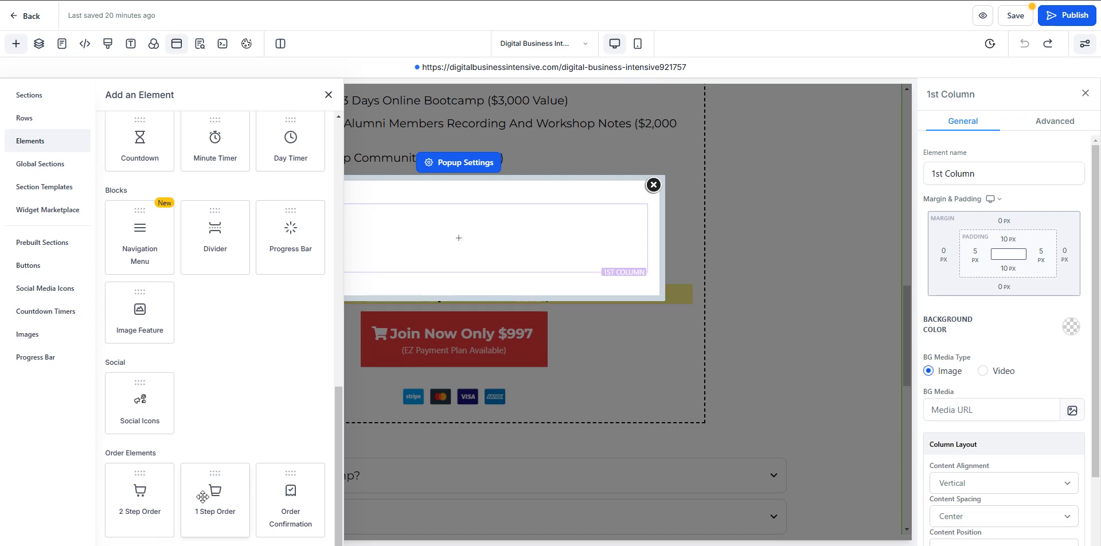
pyautogui.moveTo(202, 496); pyautogui.dragTo(428, 237)
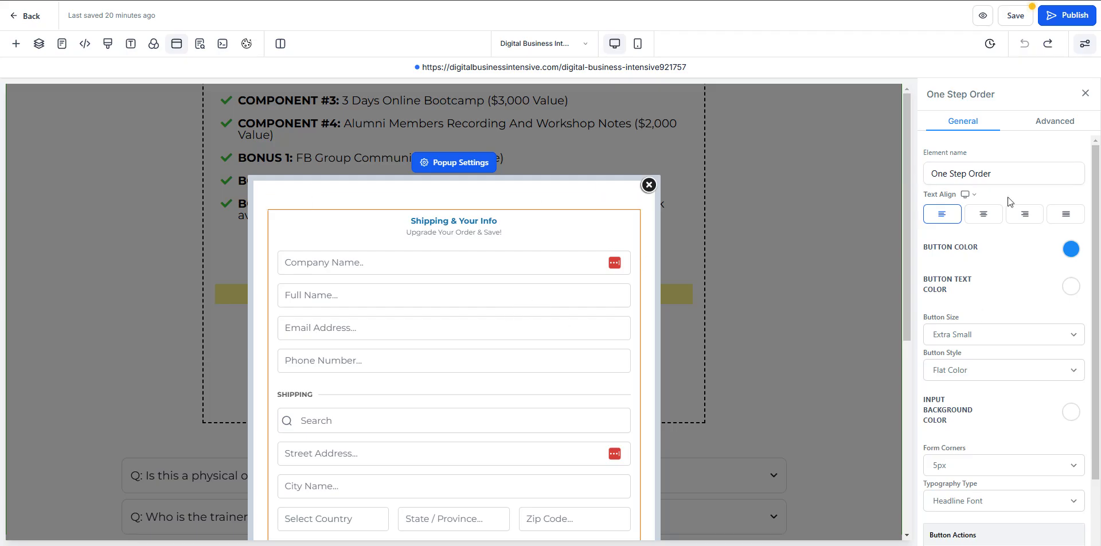
# - Set the order form's Button Color to bright green
pyautogui.click(994, 166)
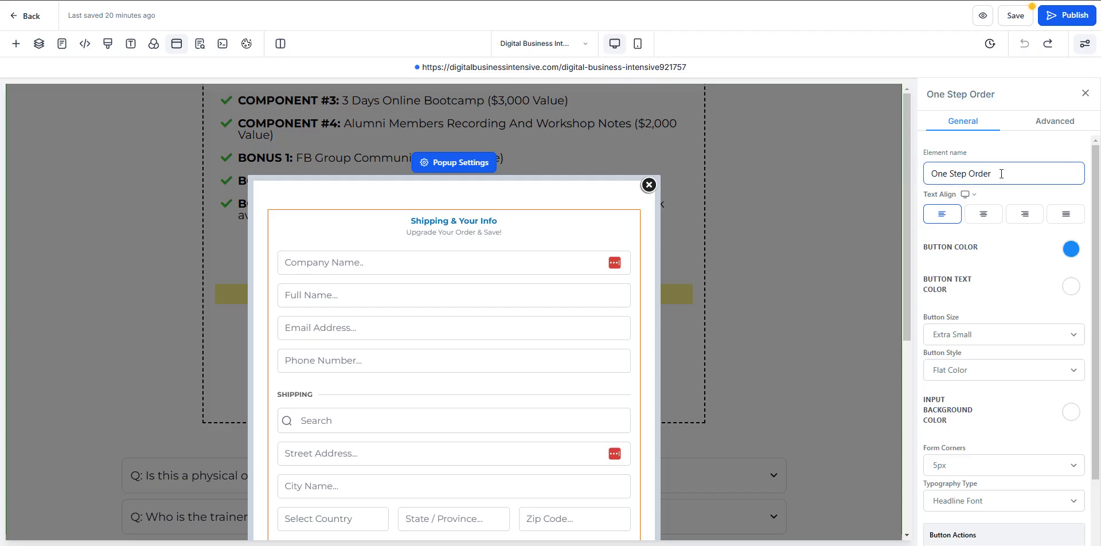
pyautogui.scroll(-3, 1032, 178)
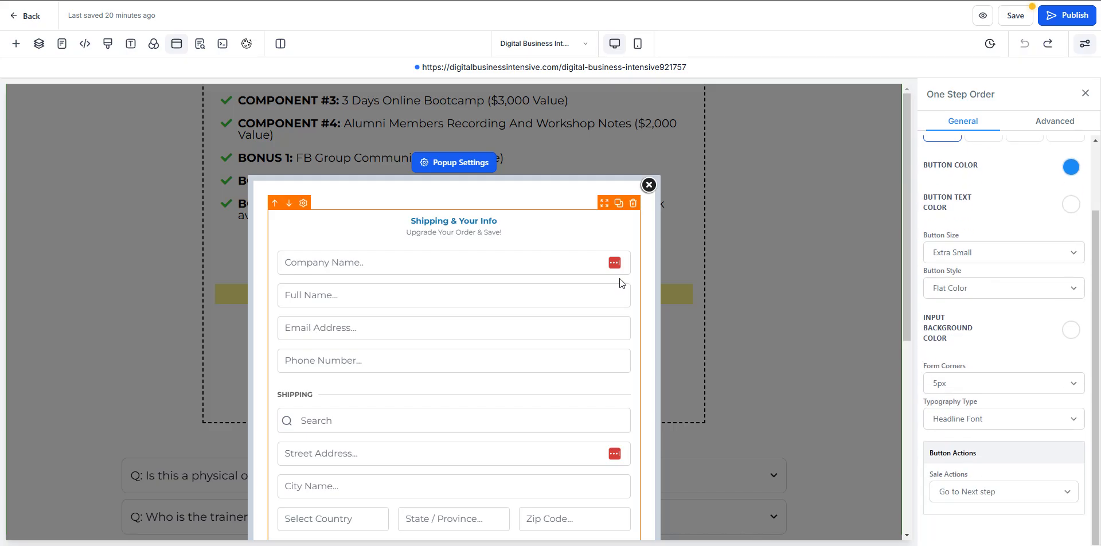
pyautogui.scroll(-6, 618, 279)
pyautogui.scroll(6, 487, 455)
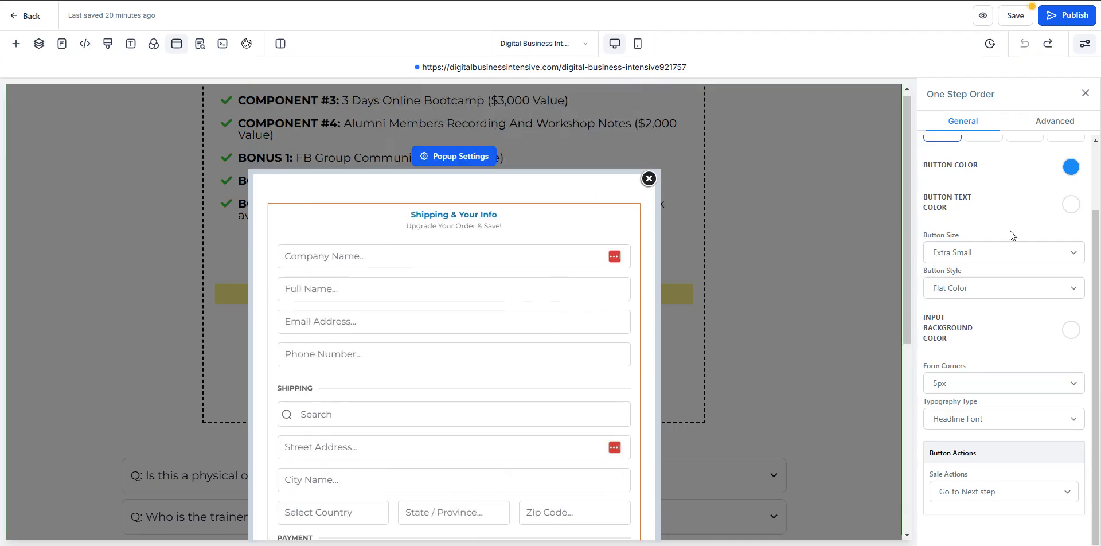
pyautogui.click(1070, 166)
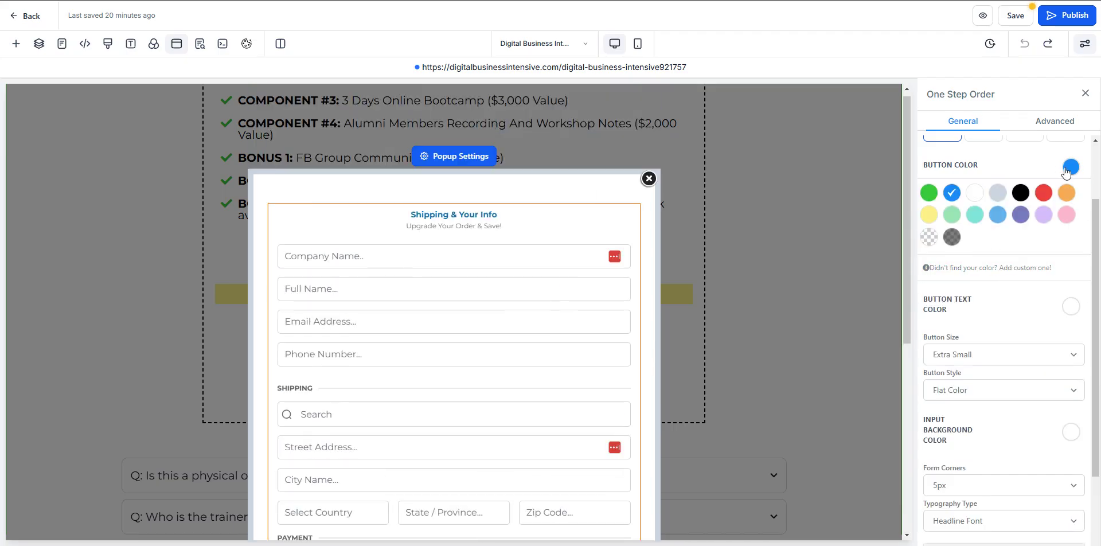
pyautogui.click(951, 214)
pyautogui.click(1071, 172)
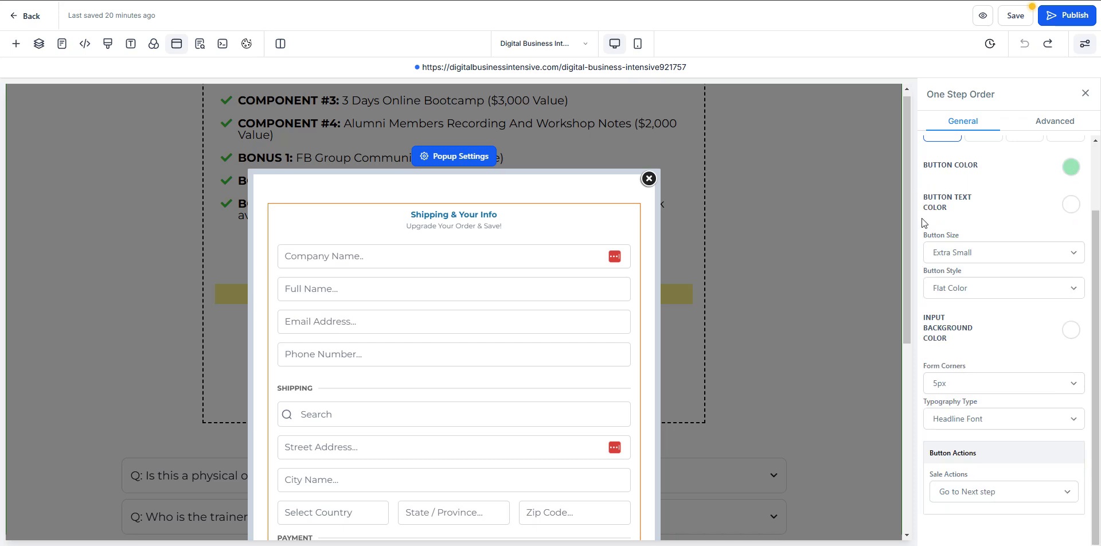
pyautogui.scroll(-6, 477, 358)
pyautogui.click(1077, 176)
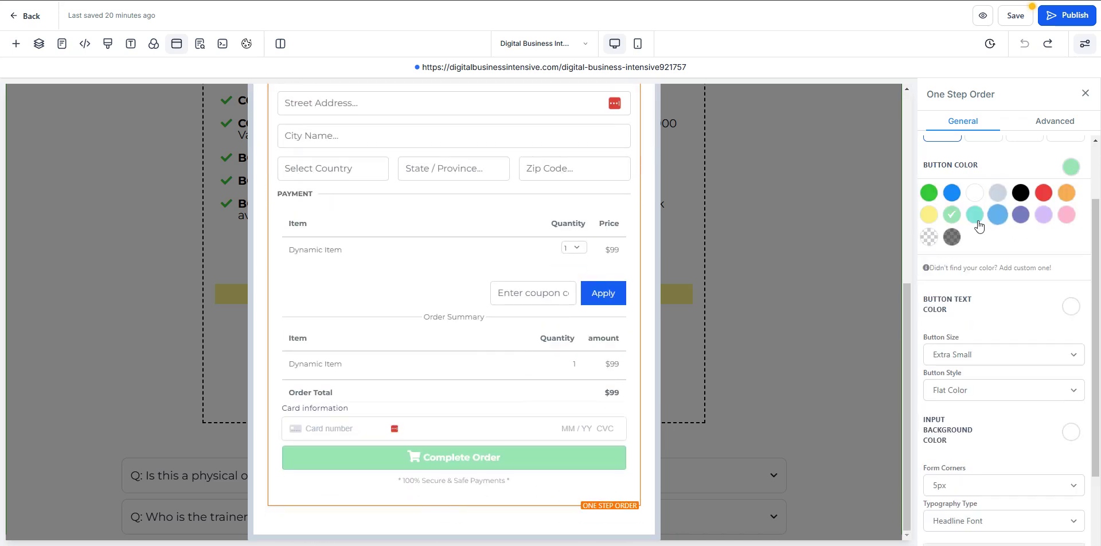
pyautogui.click(927, 193)
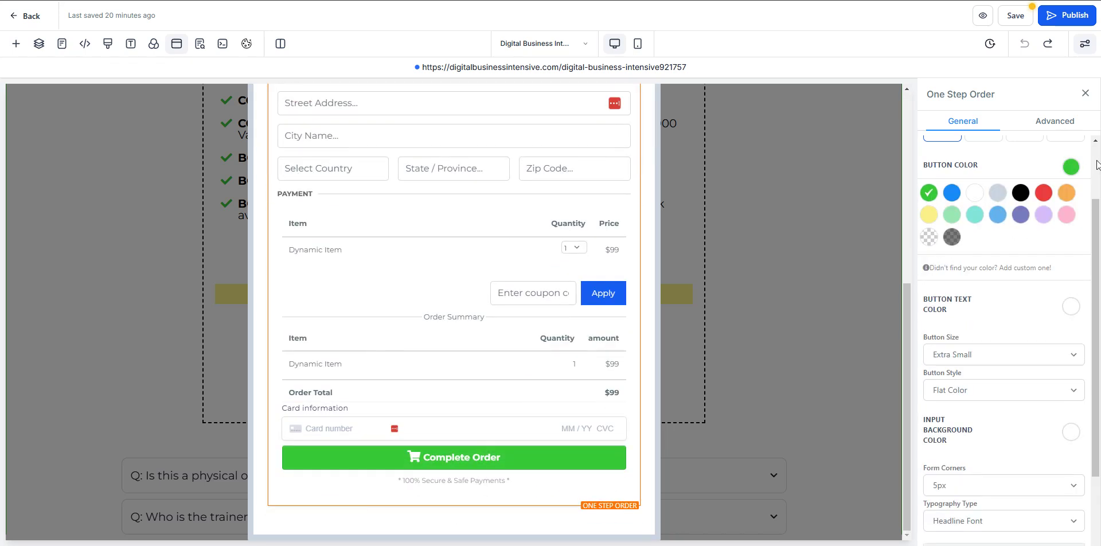
pyautogui.click(1071, 167)
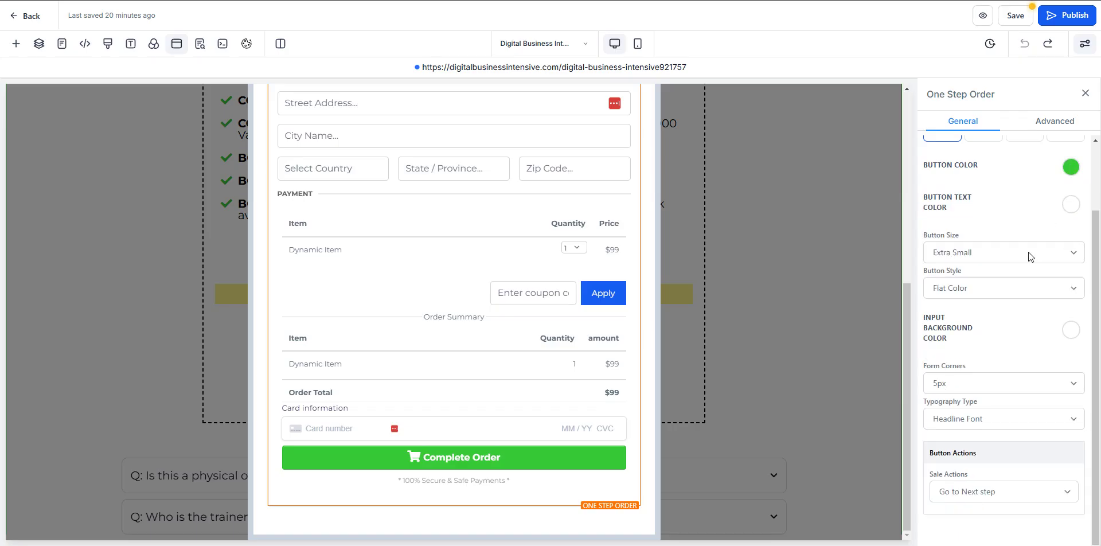
# - Make the Complete Order button Large with Flat Color style, keeping 5px form corners
pyautogui.click(1027, 252)
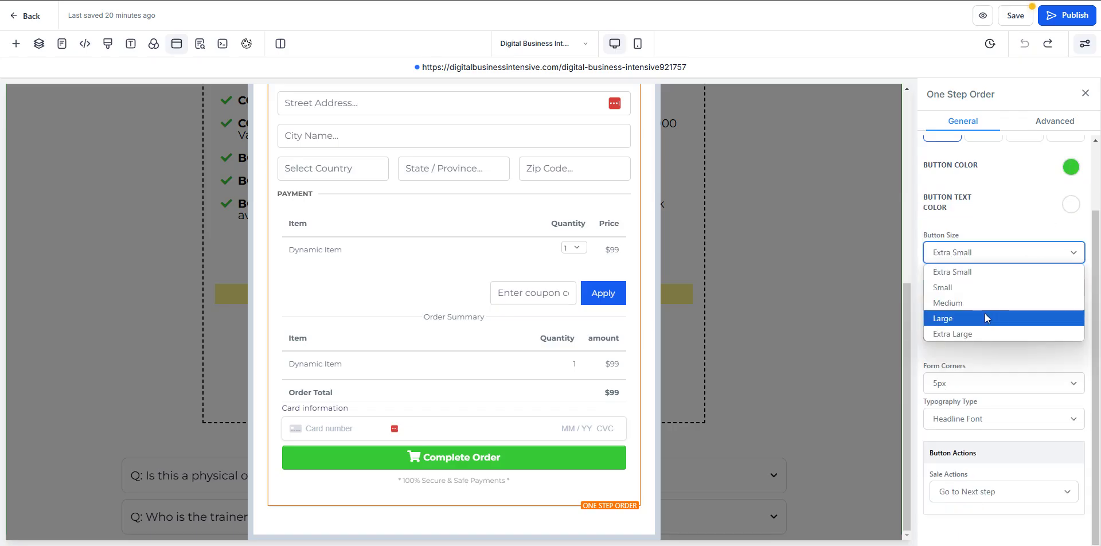
pyautogui.click(985, 317)
pyautogui.click(986, 253)
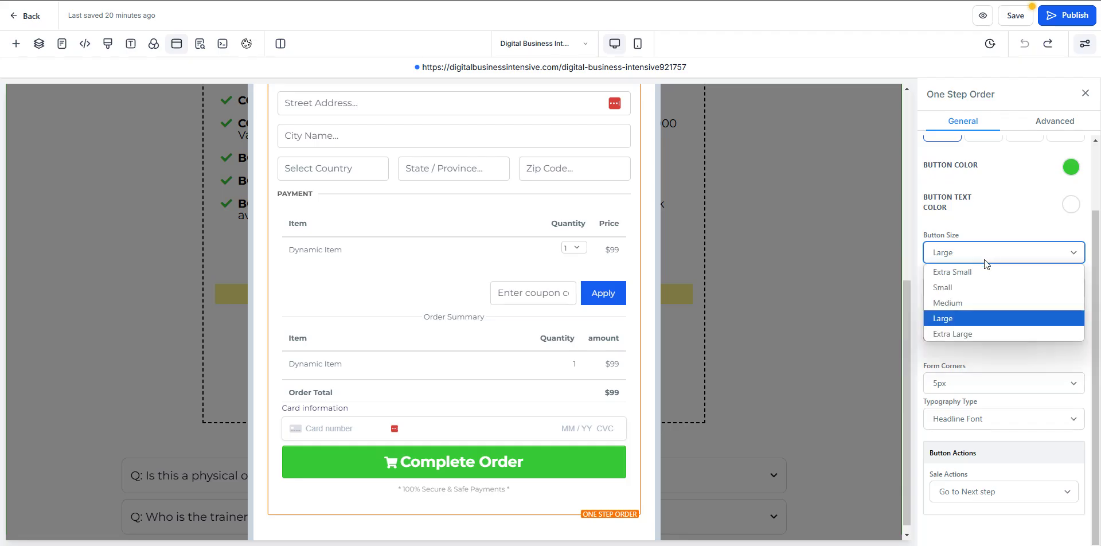
pyautogui.click(976, 302)
pyautogui.click(968, 253)
pyautogui.click(953, 317)
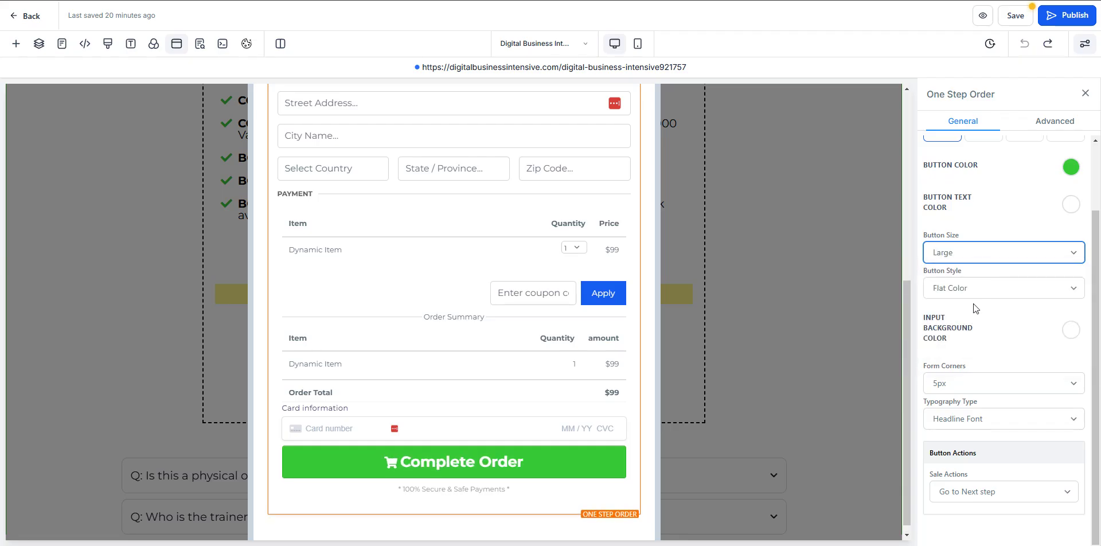
pyautogui.click(980, 289)
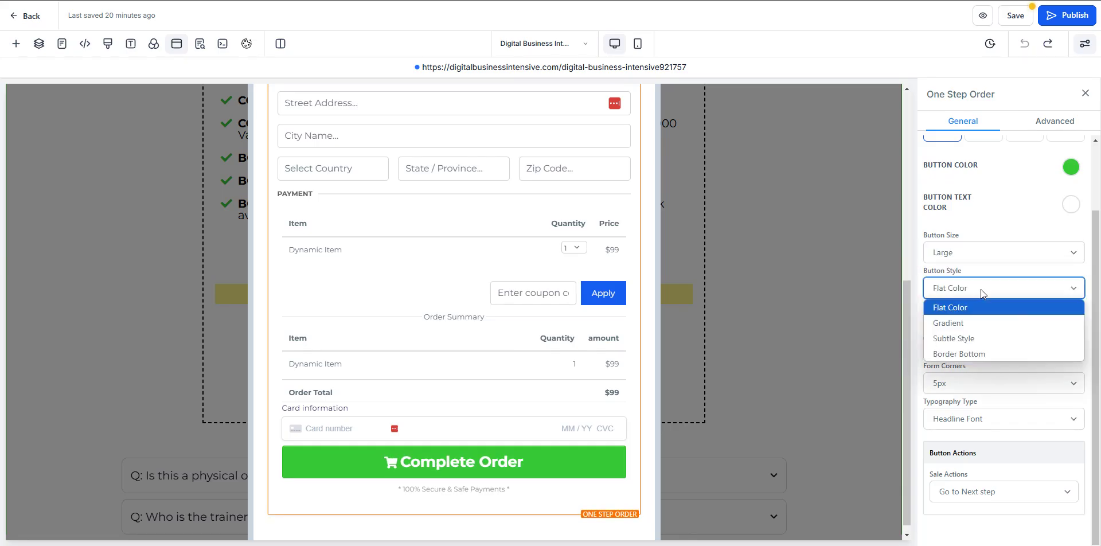
pyautogui.click(976, 323)
pyautogui.click(969, 293)
pyautogui.click(968, 308)
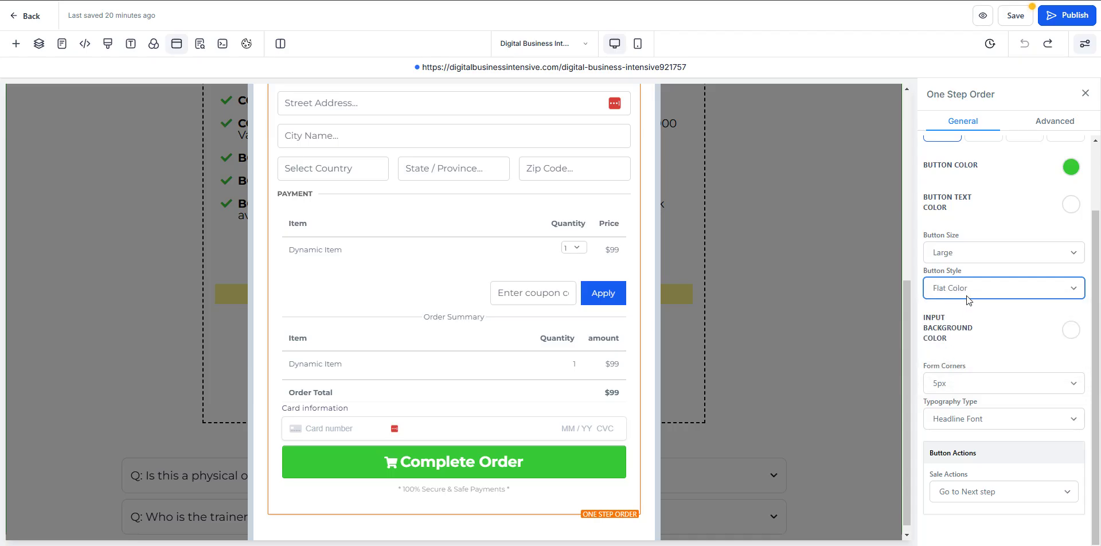
pyautogui.click(959, 384)
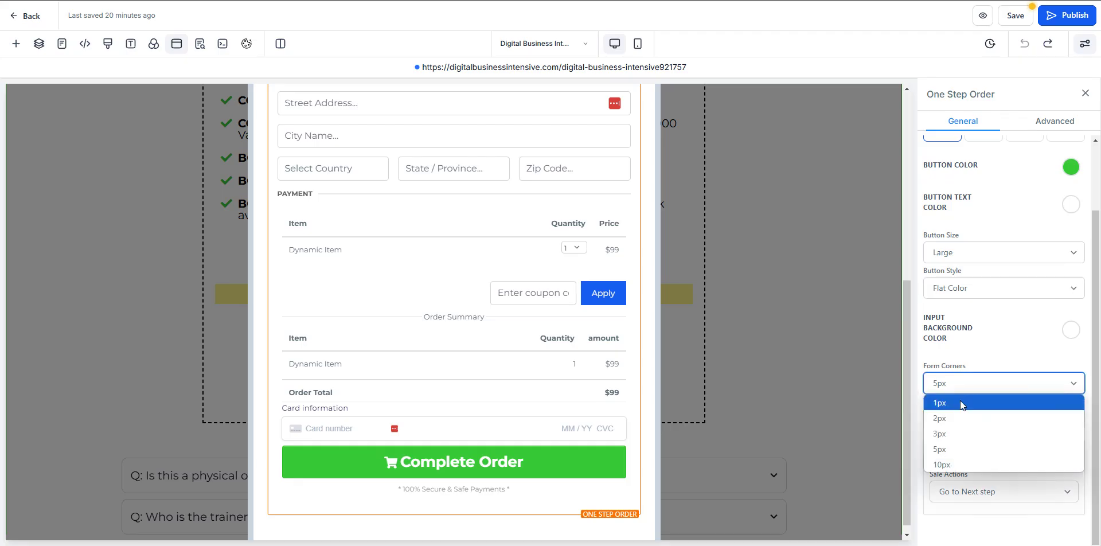
pyautogui.click(963, 408)
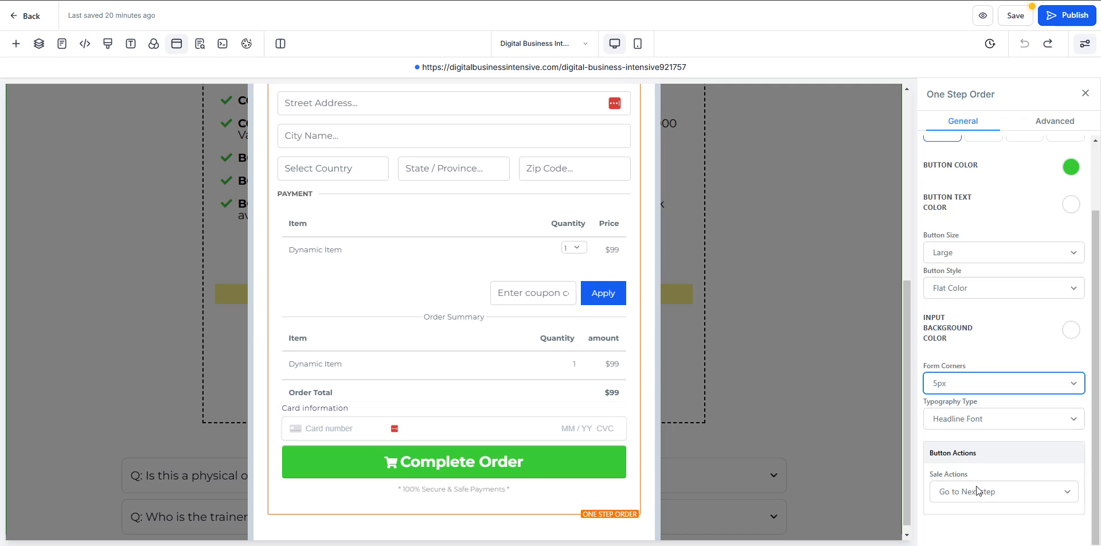
pyautogui.scroll(3, 969, 458)
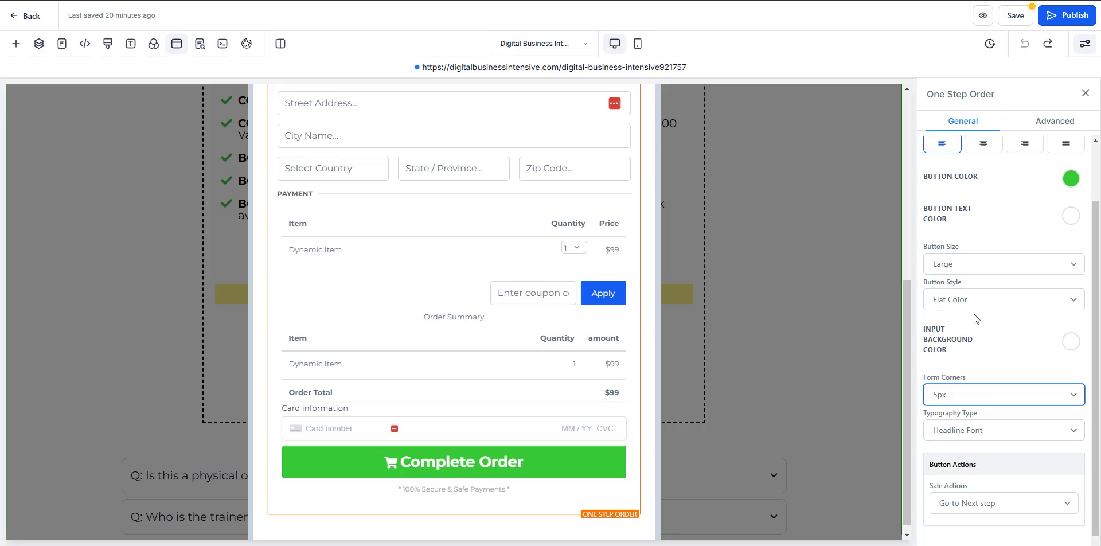
# - In the Advanced tab, change the form Headline to 'SECURE CHECKOUT FORM'
pyautogui.click(1054, 121)
pyautogui.scroll(6, 545, 171)
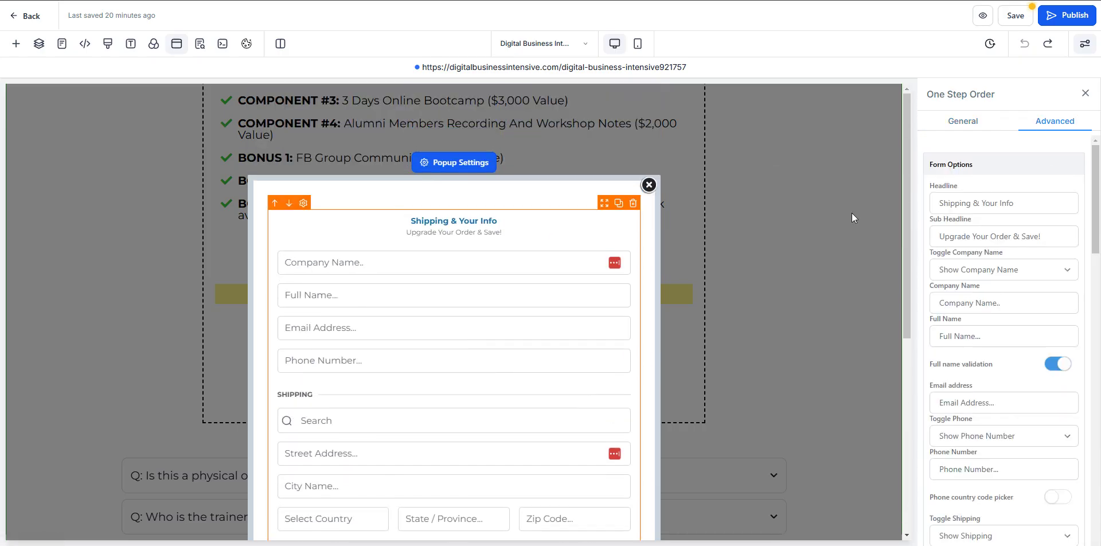
pyautogui.scroll(-1, 594, 263)
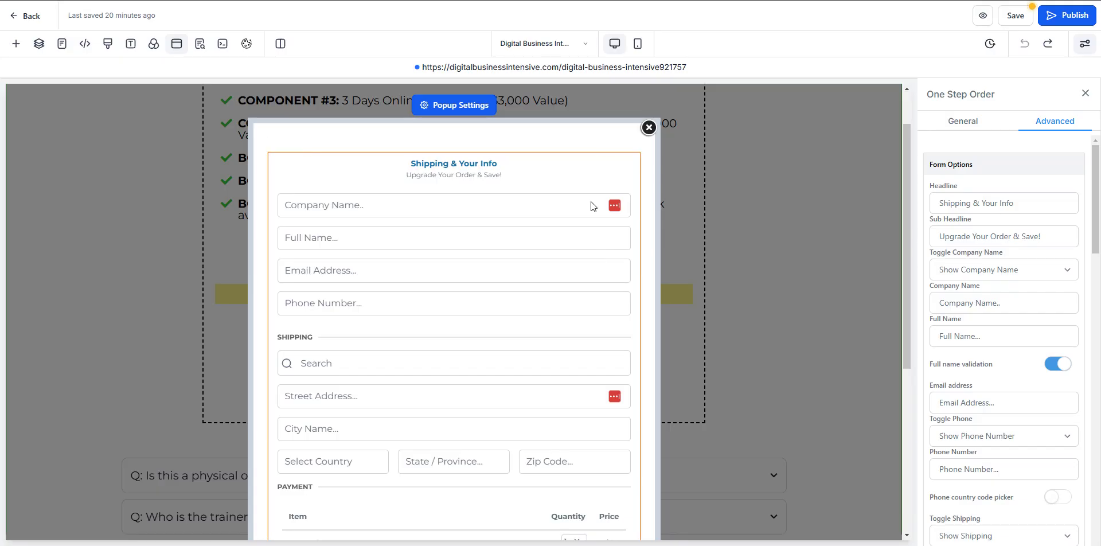
pyautogui.scroll(1, 512, 200)
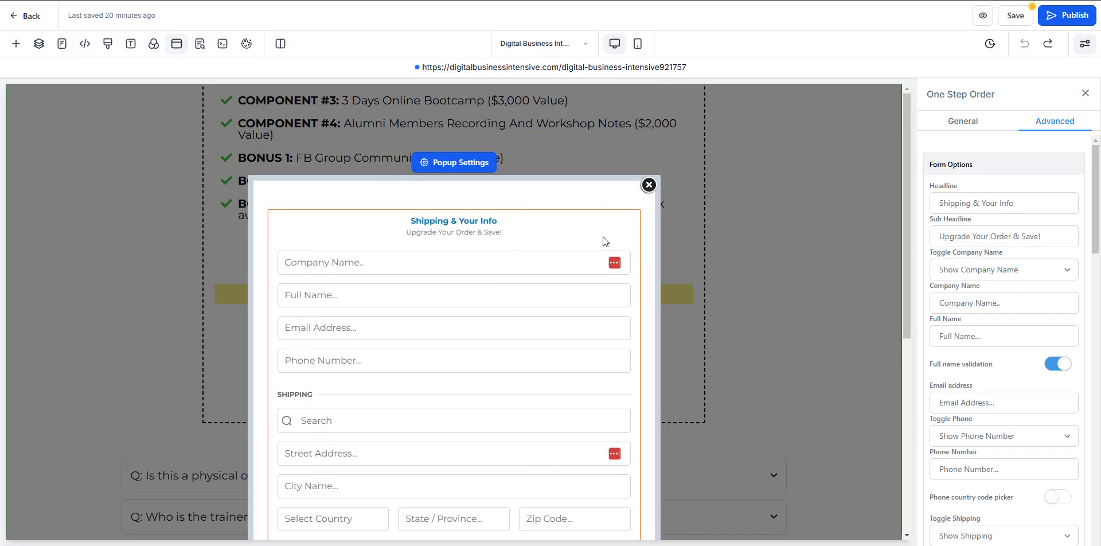
pyautogui.moveTo(1028, 203); pyautogui.dragTo(934, 202)
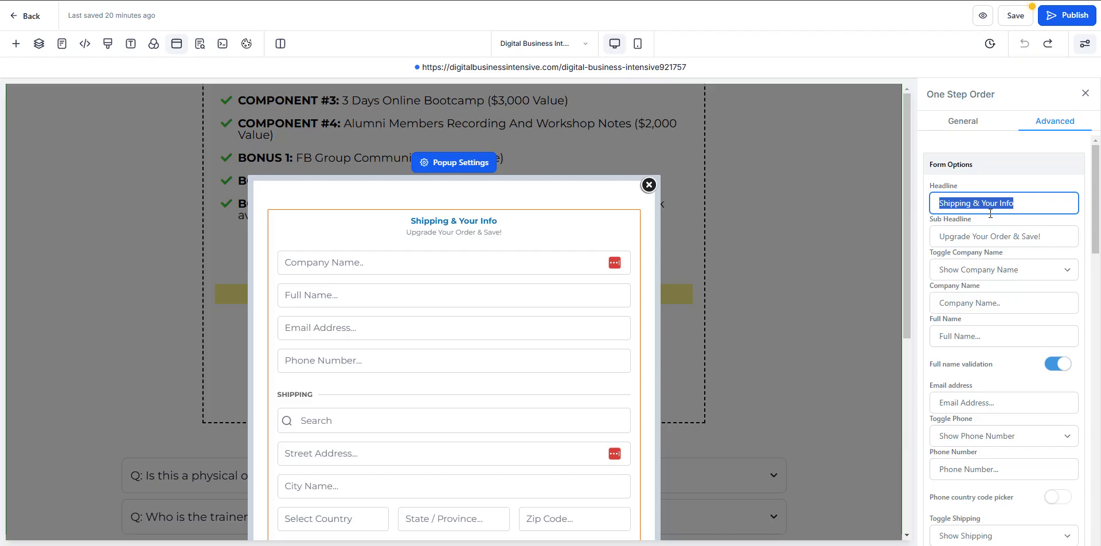
pyautogui.write('SECURE CHECKOUT FORM')
# - Replace the Sub Headline with 'Enter Your Details Below...'
pyautogui.click(948, 235)
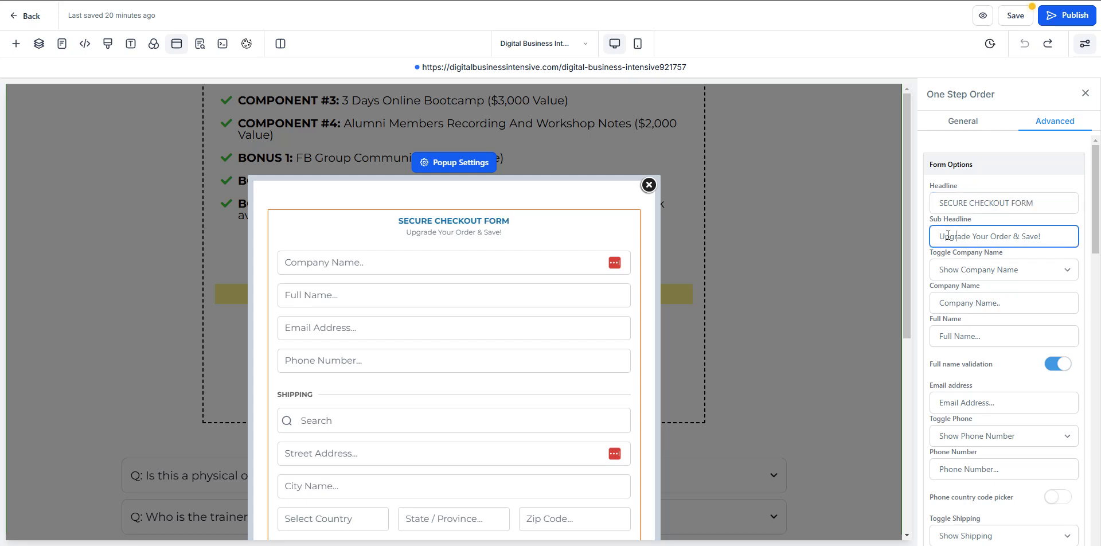
pyautogui.moveTo(941, 236); pyautogui.dragTo(1052, 240)
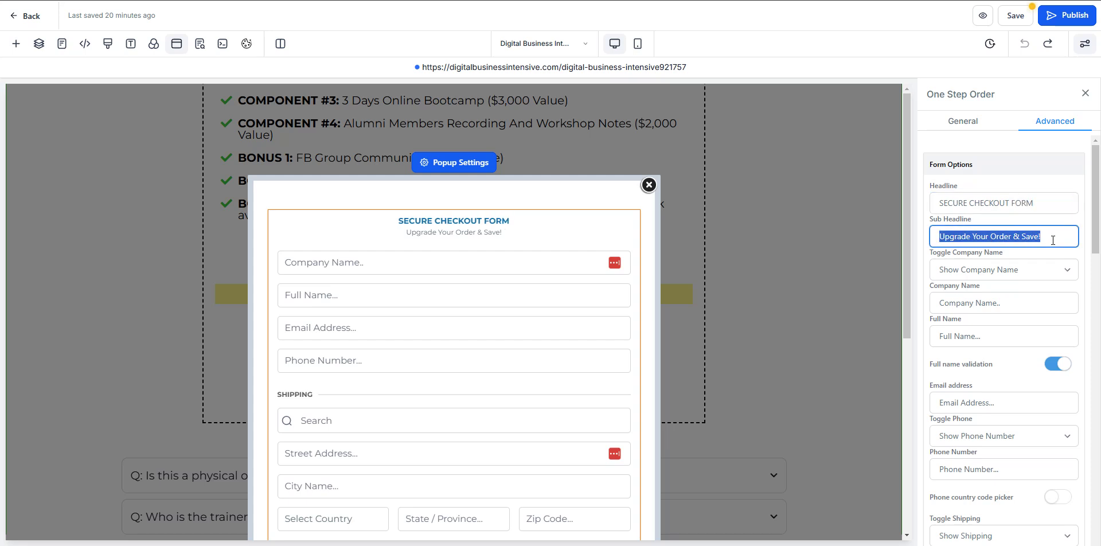
pyautogui.press('BackSpace')
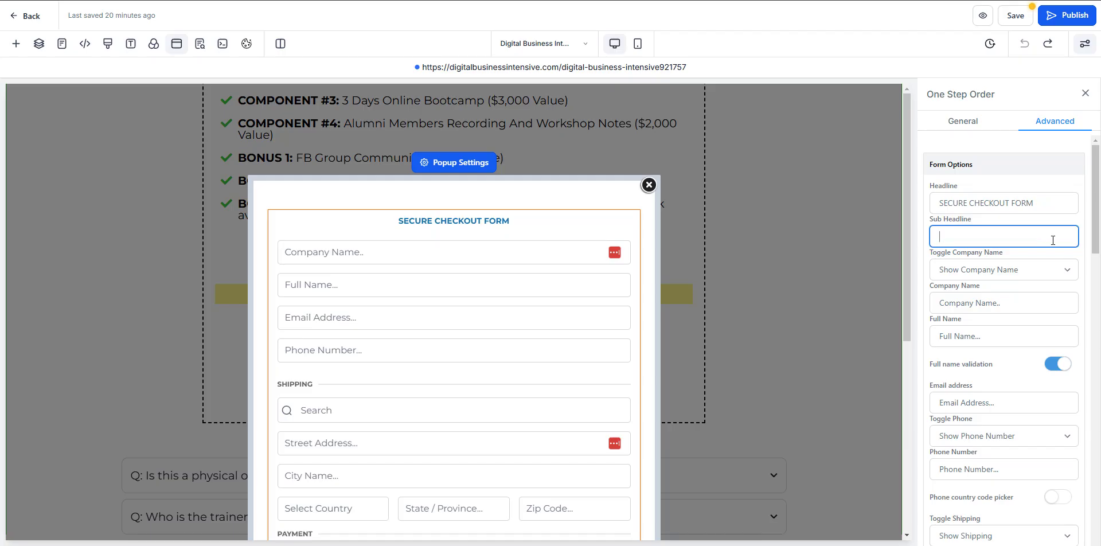
pyautogui.write('Enter Your Details NE')
pyautogui.press('BackSpace')
pyautogui.press('BackSpace')
pyautogui.write('Below...')
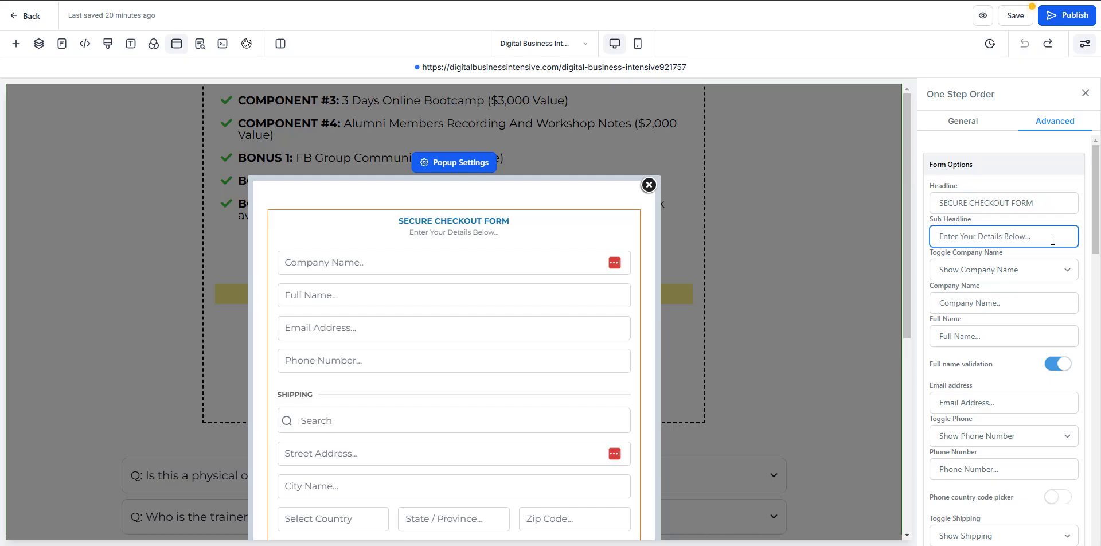
# - Keep Toggle Company Name set to Show
pyautogui.click(983, 270)
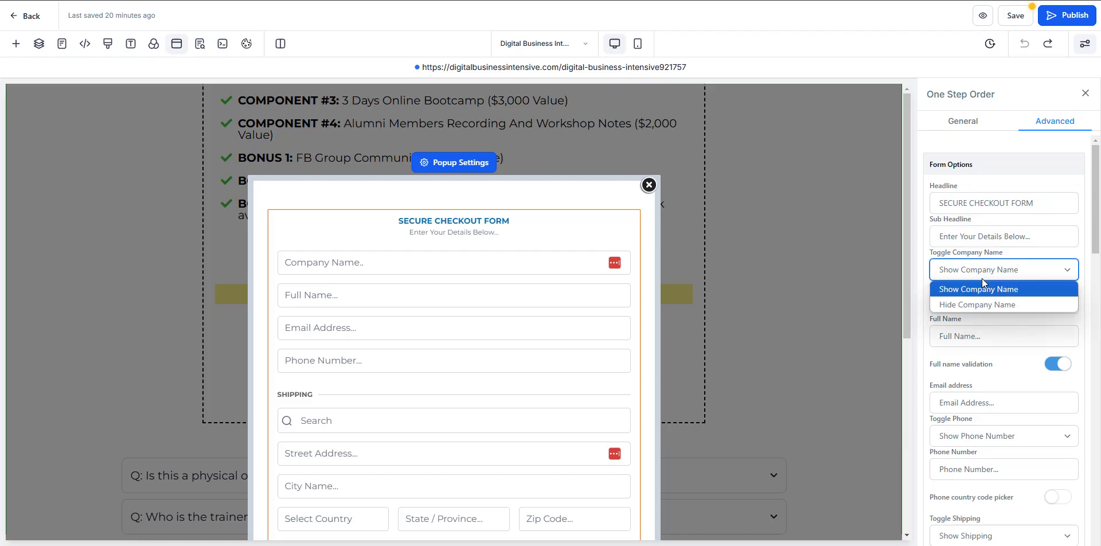
pyautogui.click(980, 282)
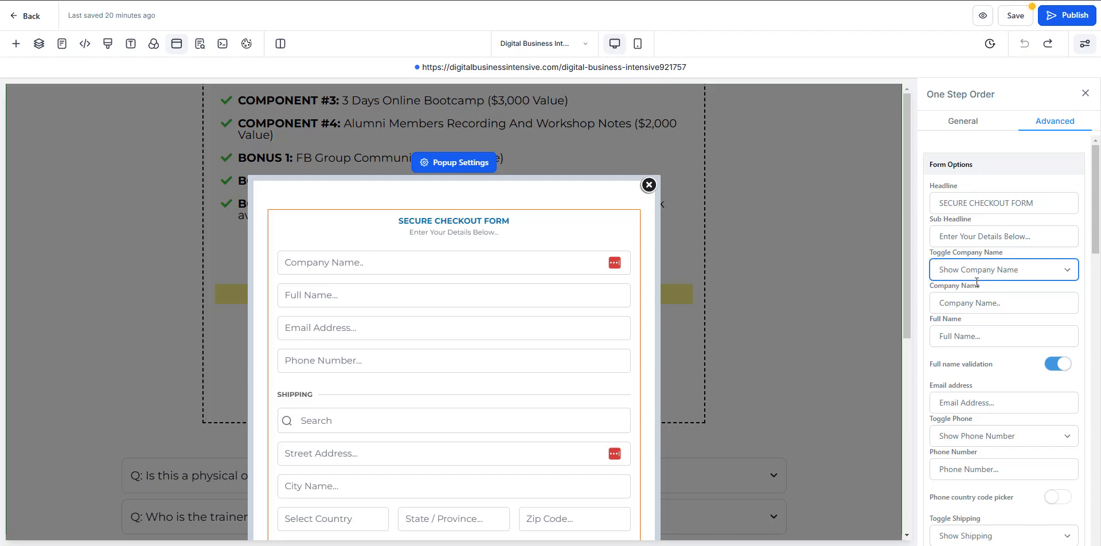
pyautogui.click(972, 303)
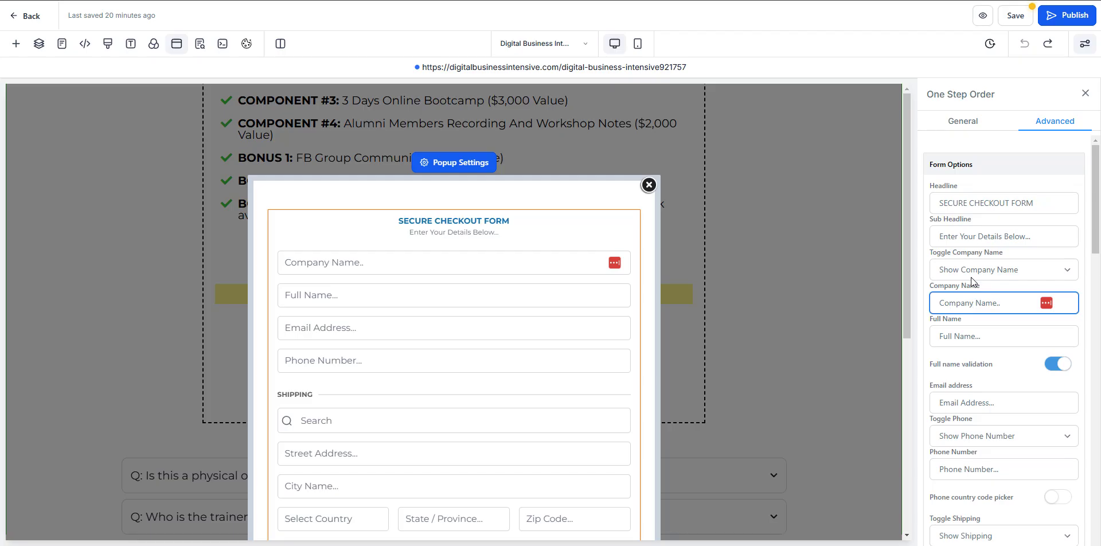
pyautogui.click(972, 232)
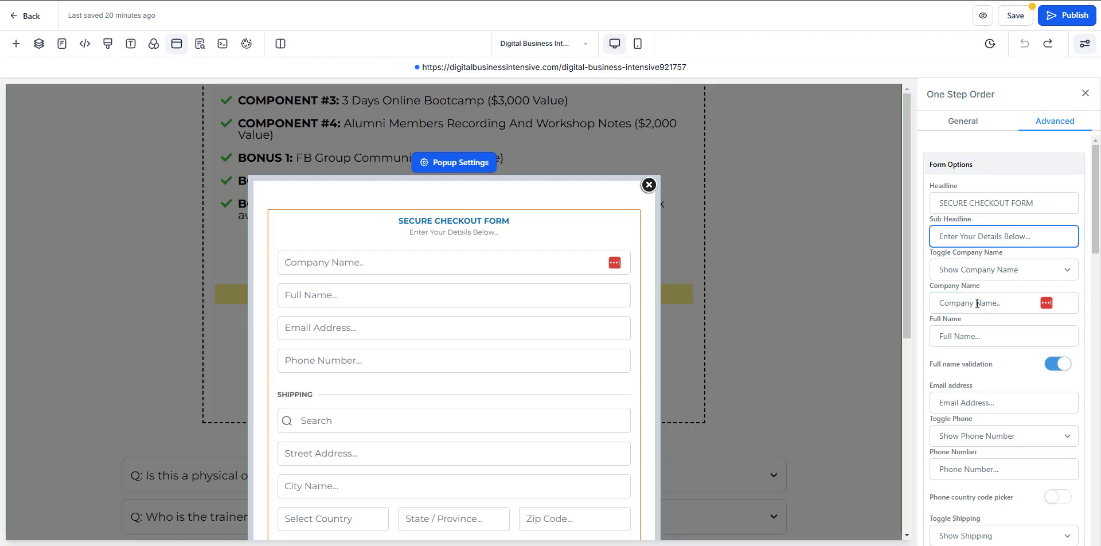
pyautogui.scroll(-1, 976, 299)
pyautogui.scroll(-1, 971, 274)
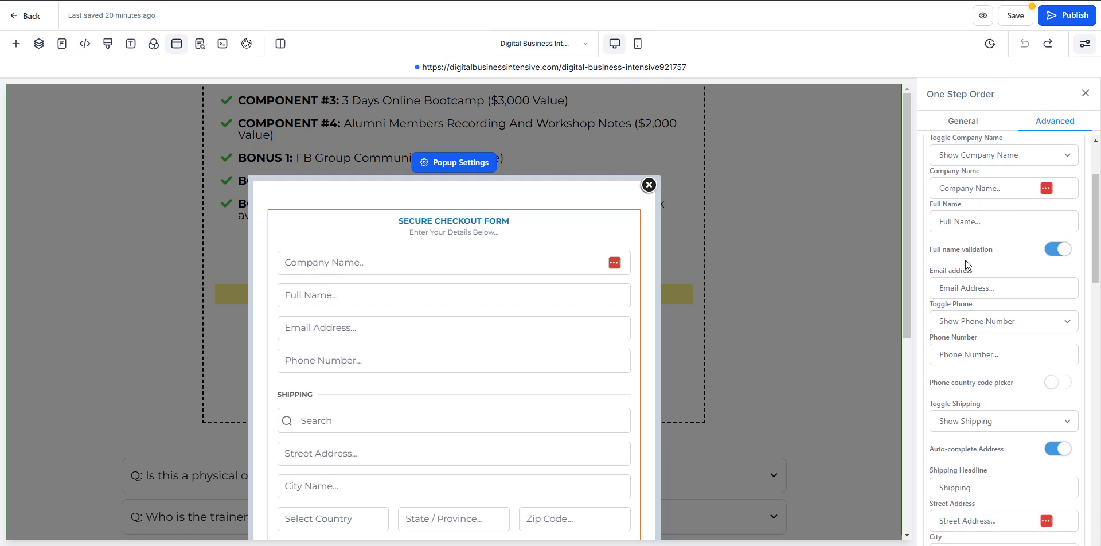
pyautogui.scroll(-2, 1002, 287)
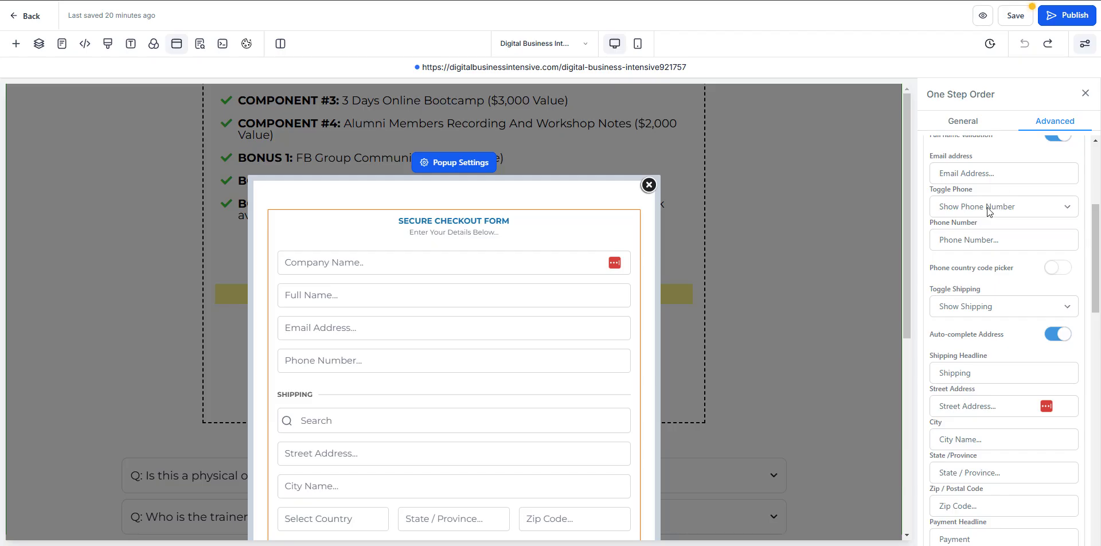
# - Keep the phone number field shown and switch on the Phone country code picker
pyautogui.click(986, 208)
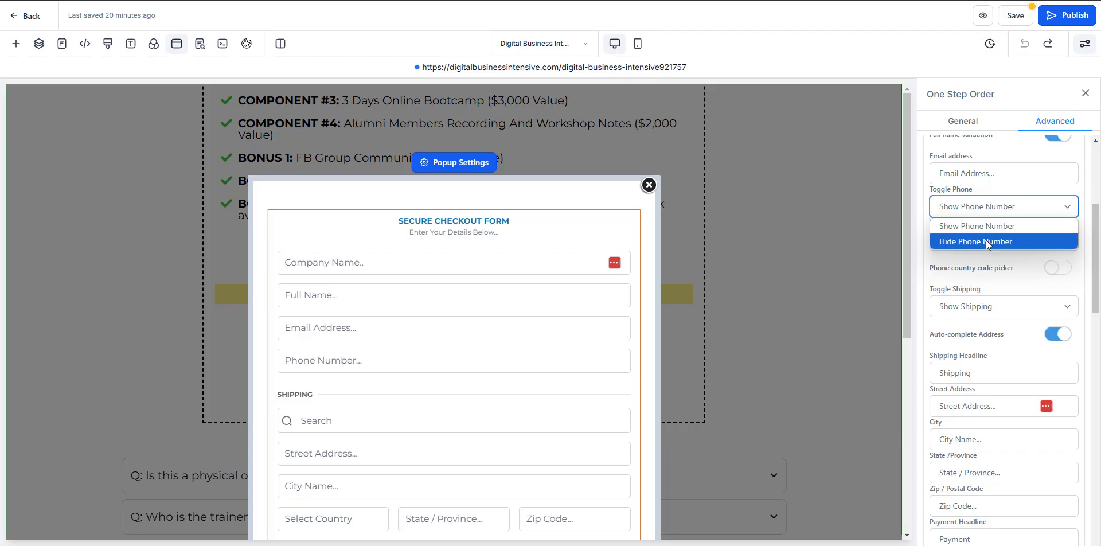
pyautogui.click(986, 240)
pyautogui.click(979, 212)
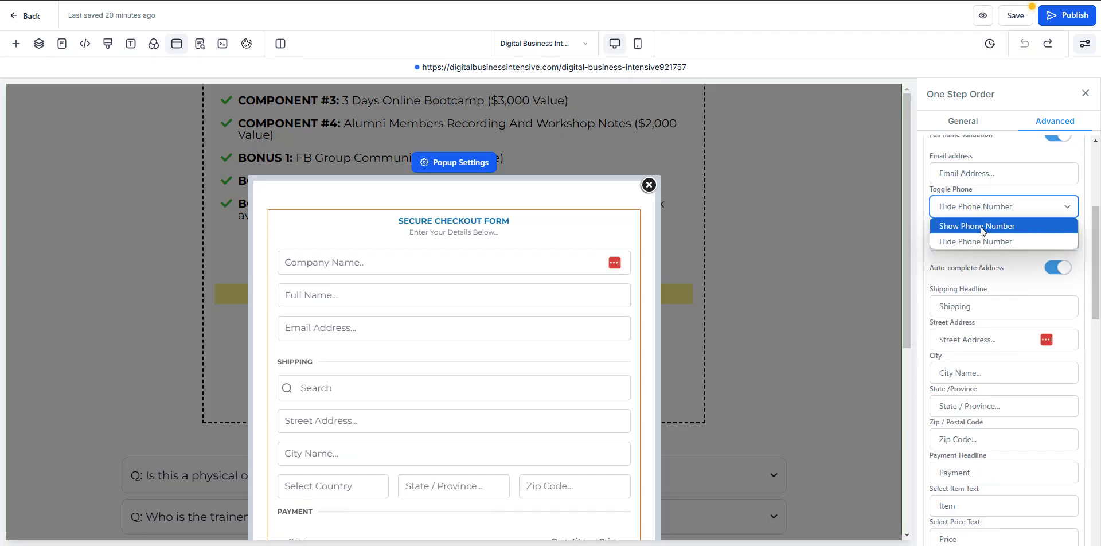
pyautogui.click(981, 223)
pyautogui.click(1007, 233)
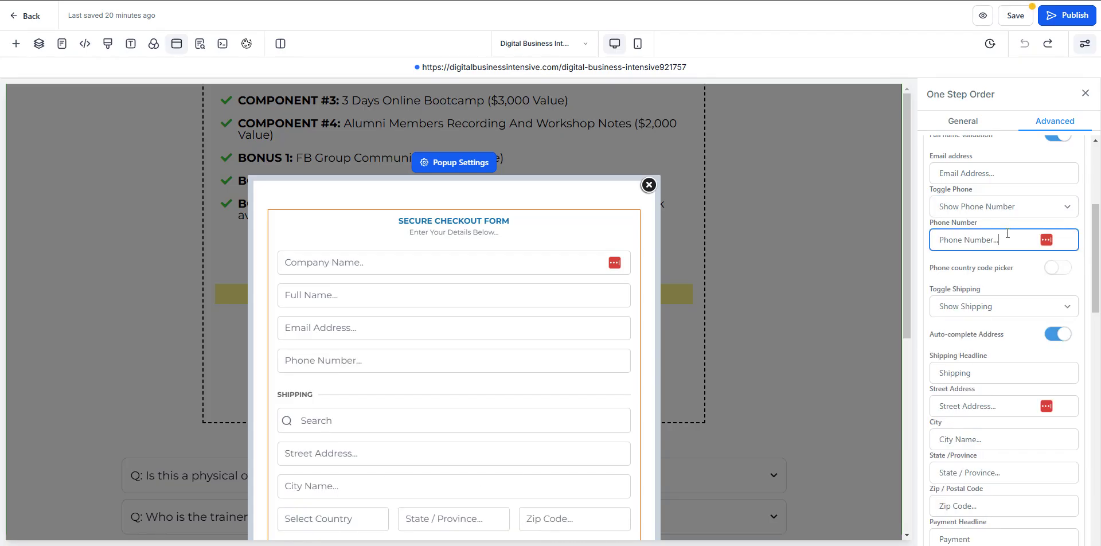
pyautogui.click(979, 270)
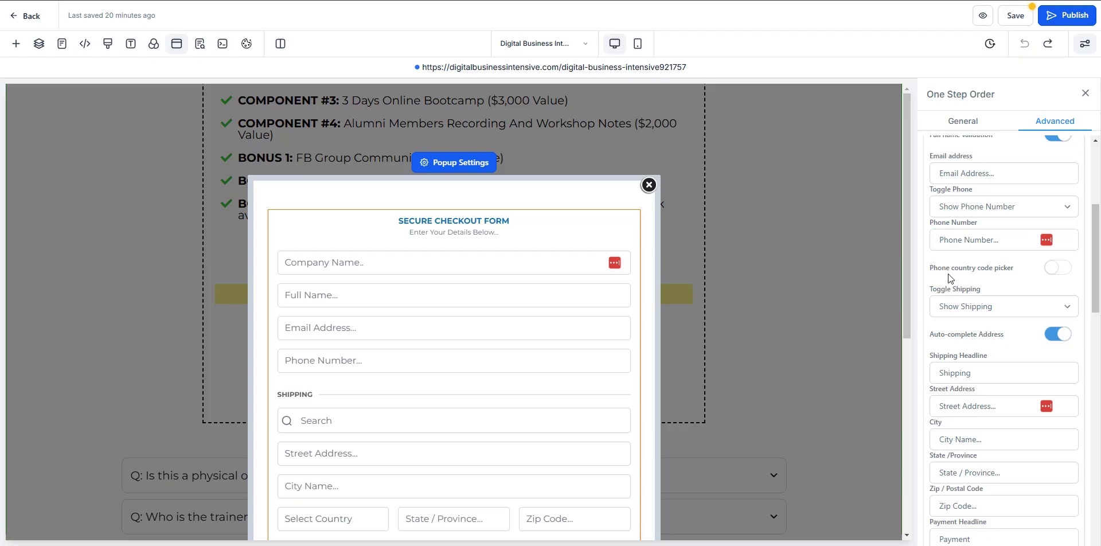
pyautogui.click(1059, 268)
# - Set Toggle Shipping to Hide Shipping so contact fields lead into the Payment section
pyautogui.scroll(-1, 976, 322)
pyautogui.click(1006, 251)
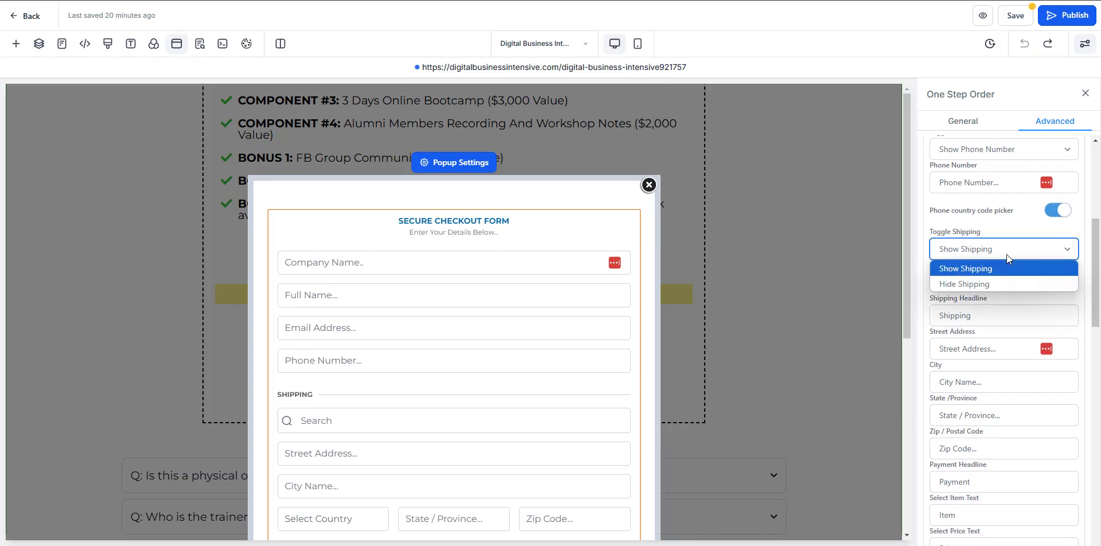
pyautogui.click(997, 283)
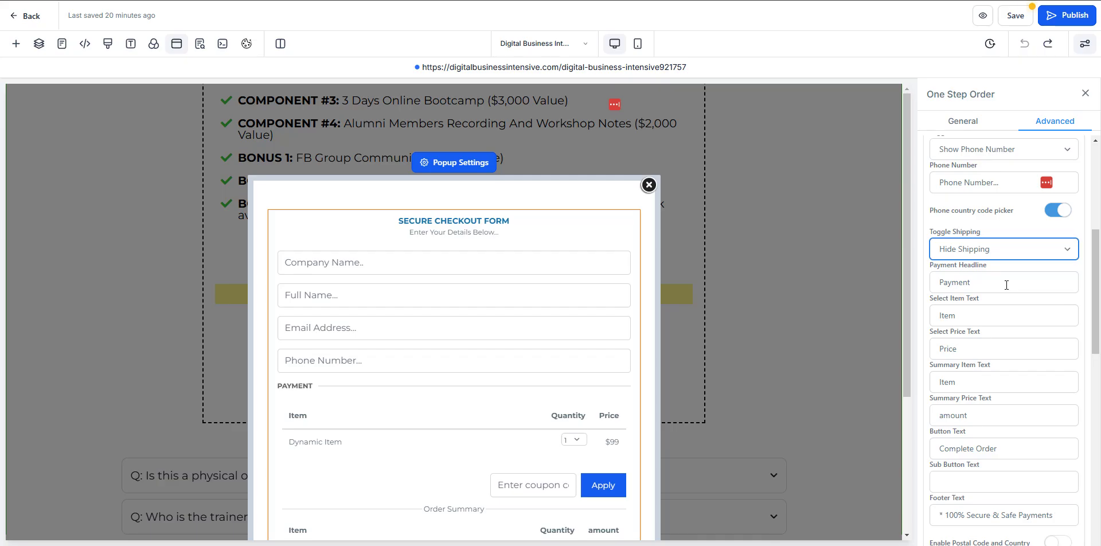
pyautogui.click(1006, 285)
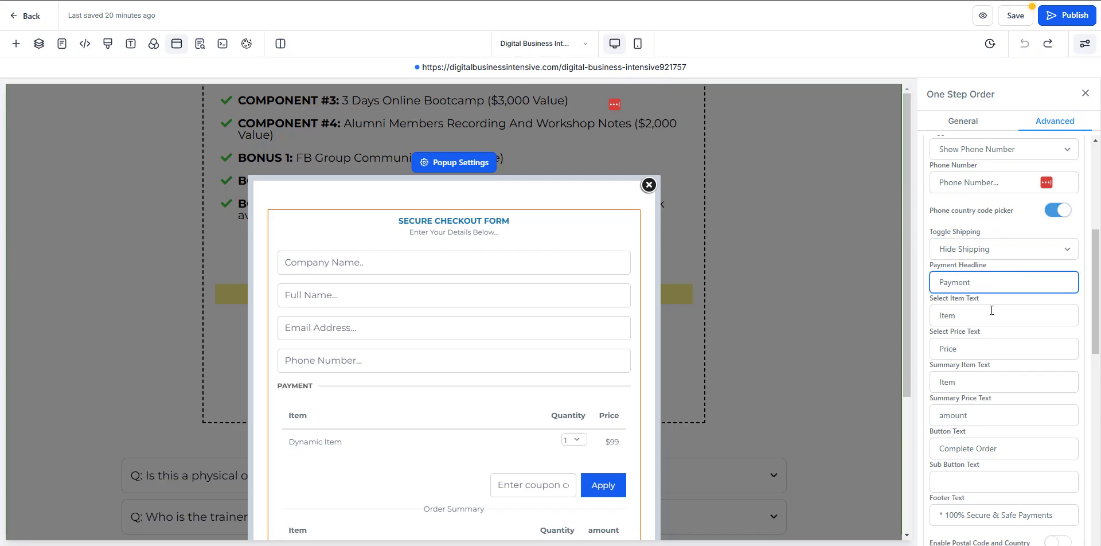
pyautogui.scroll(-2, 1000, 356)
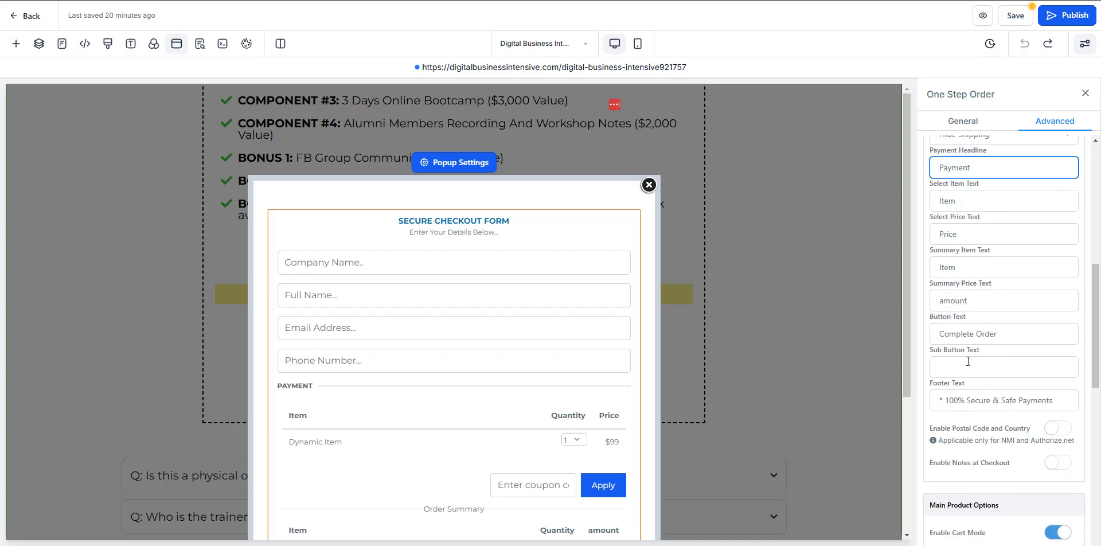
pyautogui.scroll(-4, 566, 348)
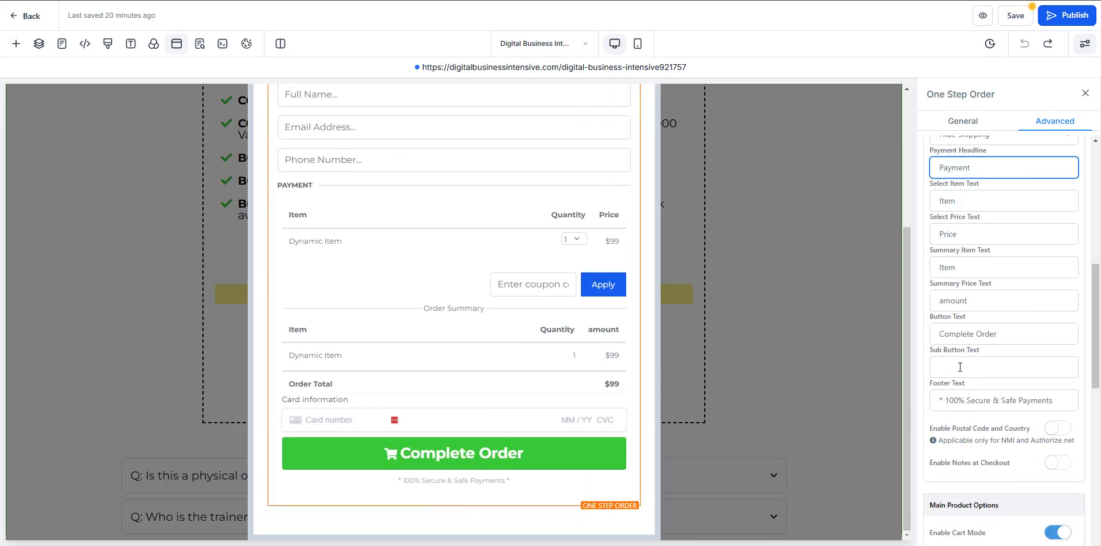
# - Try out sub-text under the Complete Order button, then delete it again
pyautogui.tripleClick(1007, 336)
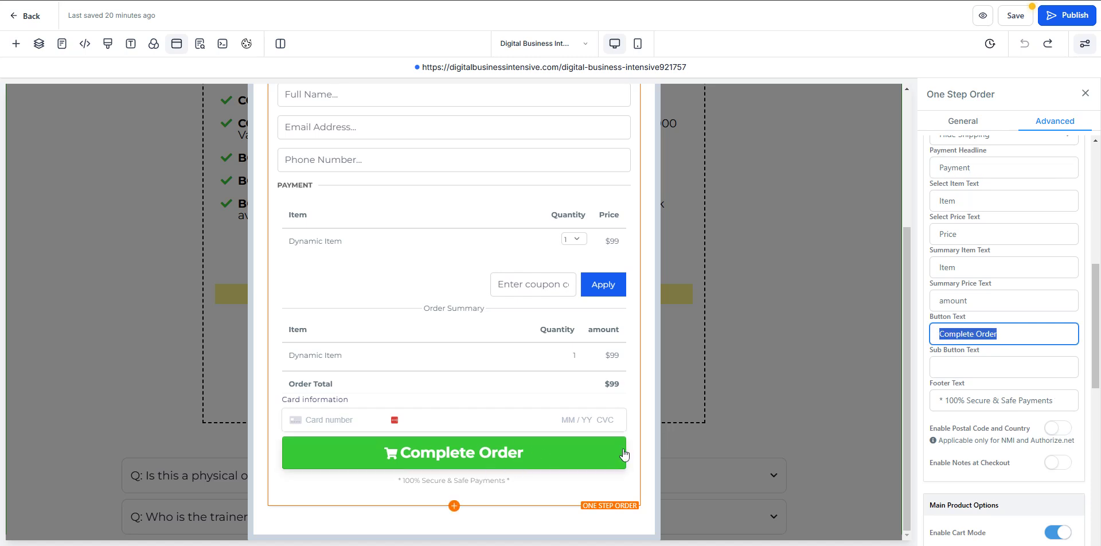
pyautogui.click(1003, 360)
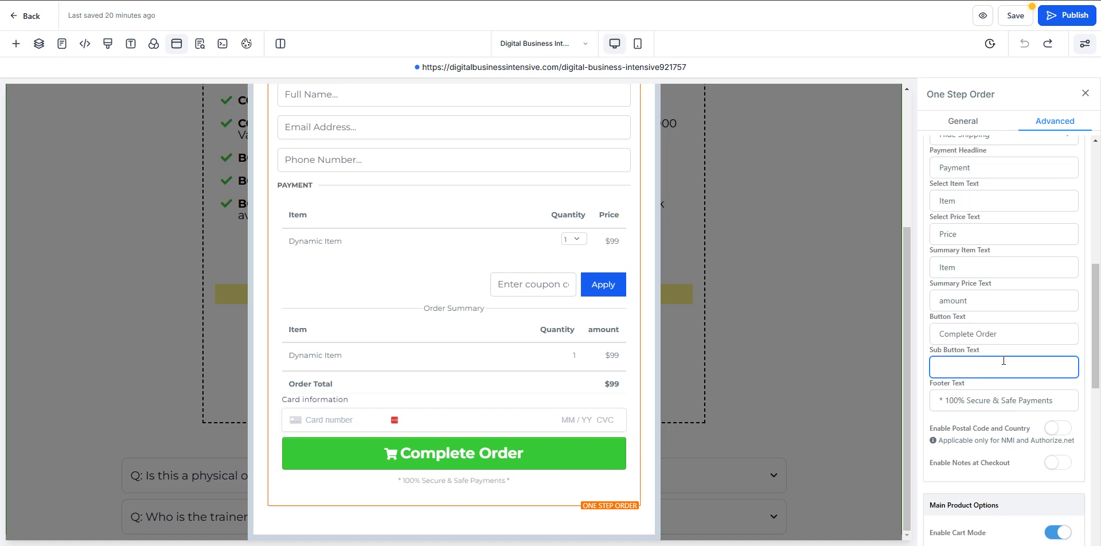
pyautogui.write('yyyyyyyy')
pyautogui.moveTo(996, 370); pyautogui.dragTo(940, 370)
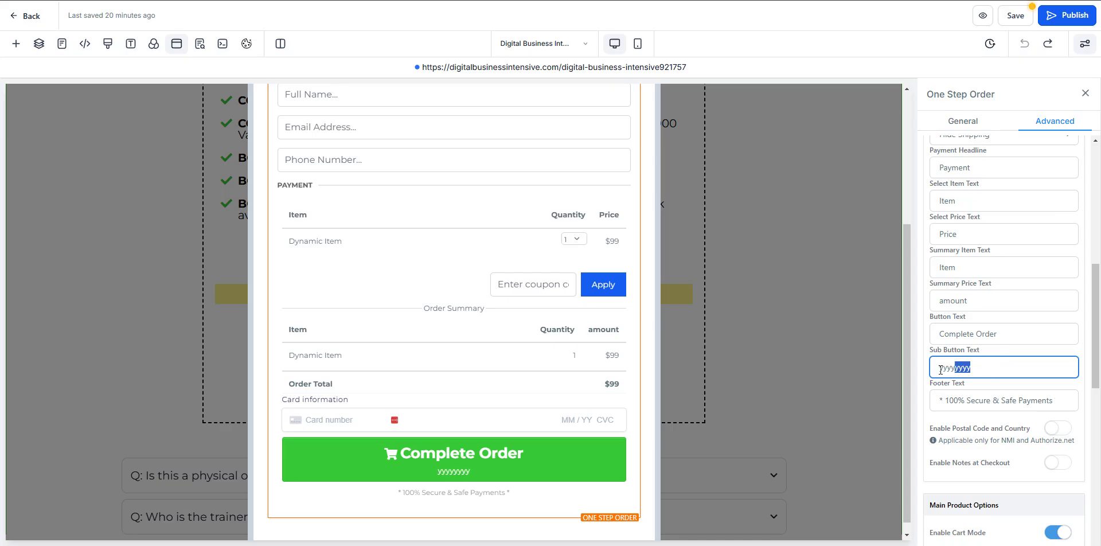
pyautogui.press('BackSpace')
pyautogui.click(1013, 339)
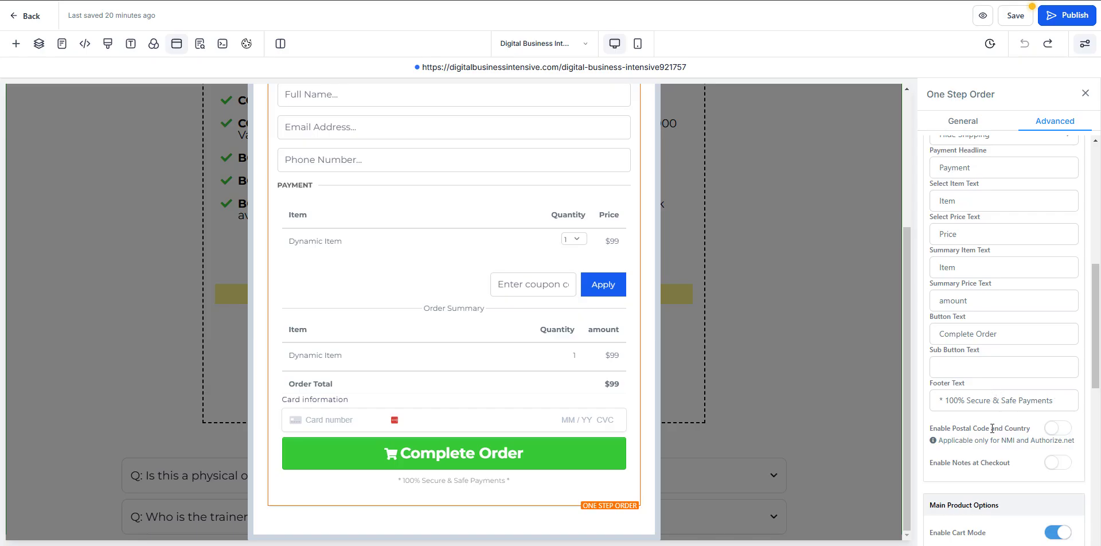
# - Keep cart mode on, show the product description, and disable coupon codes
pyautogui.scroll(-2, 991, 462)
pyautogui.scroll(-2, 1000, 405)
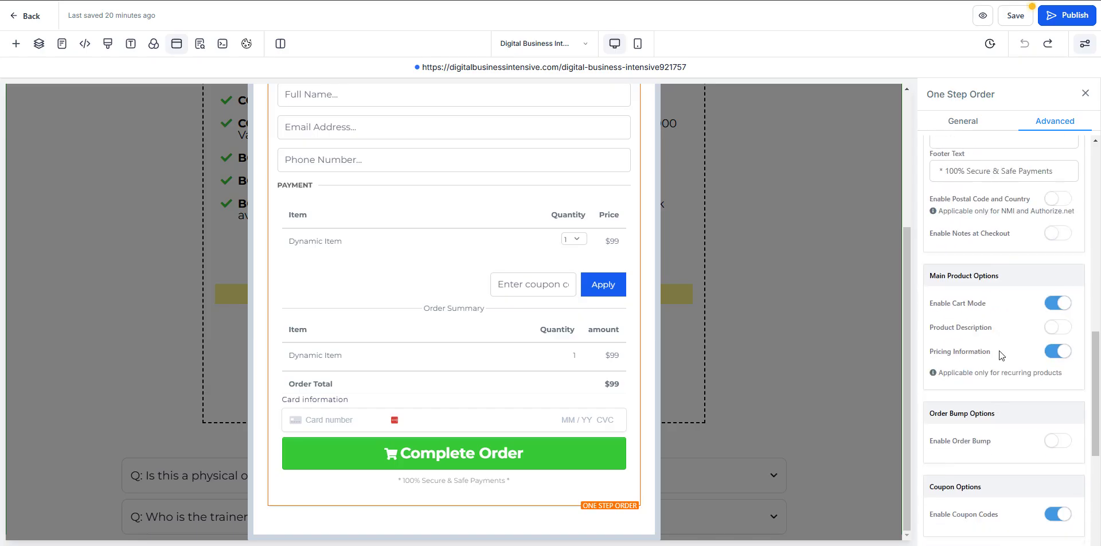
pyautogui.click(1055, 307)
pyautogui.click(1055, 307)
pyautogui.click(1060, 329)
pyautogui.scroll(-3, 1032, 376)
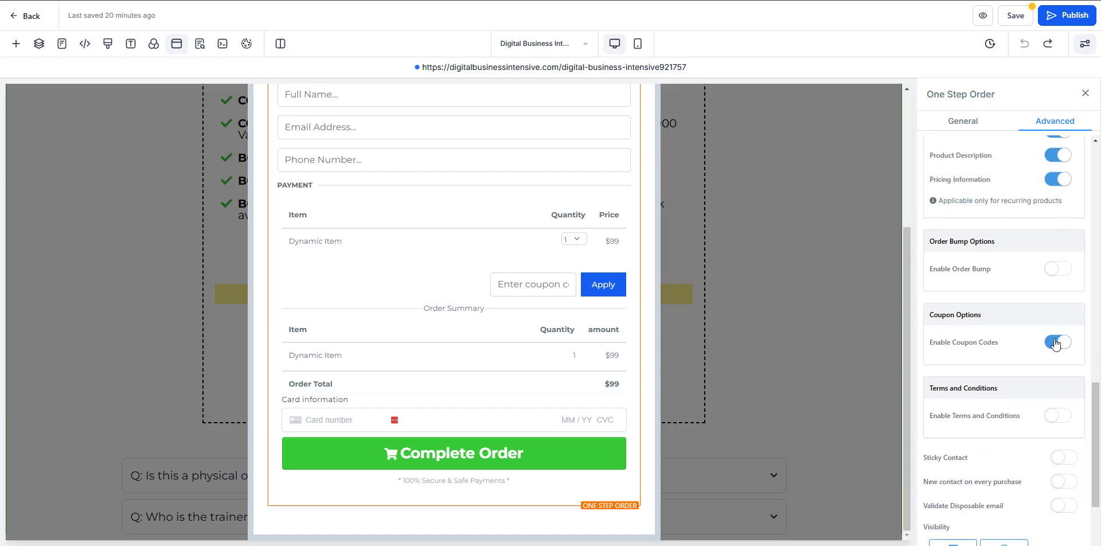
pyautogui.click(1055, 343)
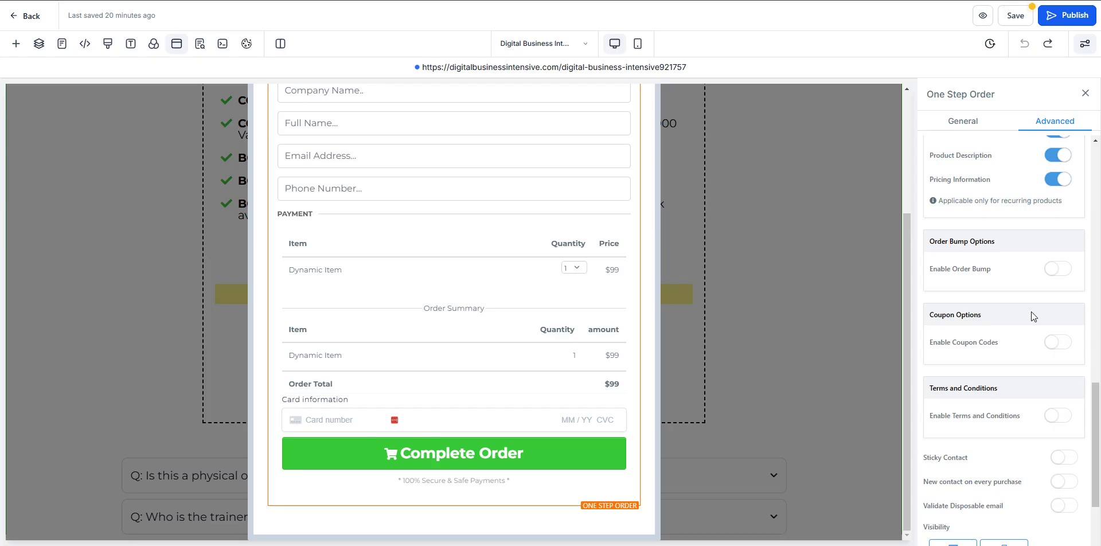
# - Leave terms and conditions off and enable Validate Disposable email
pyautogui.scroll(-2, 1012, 374)
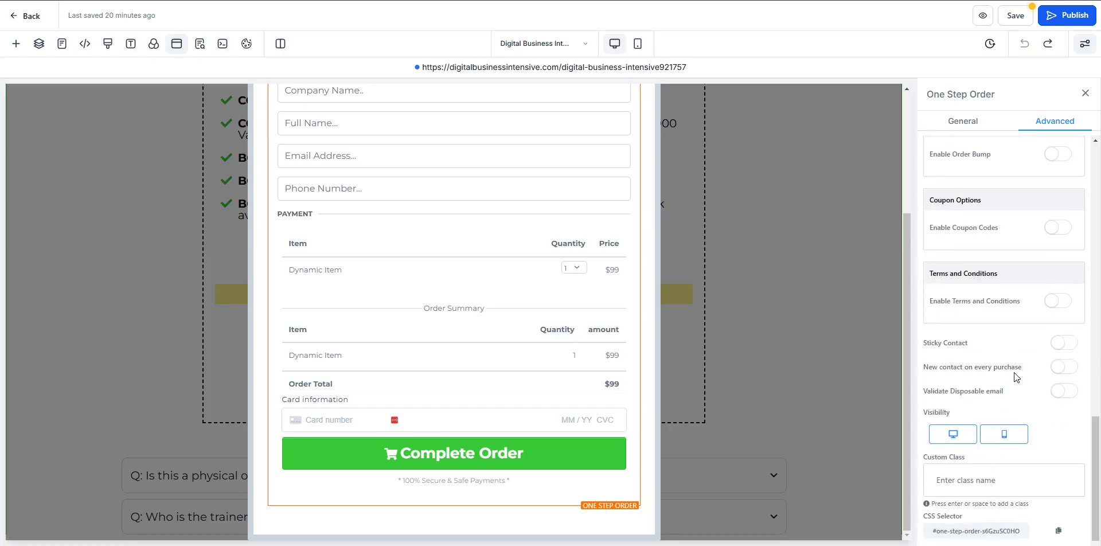
pyautogui.click(1065, 300)
pyautogui.click(1058, 301)
pyautogui.scroll(-1, 988, 353)
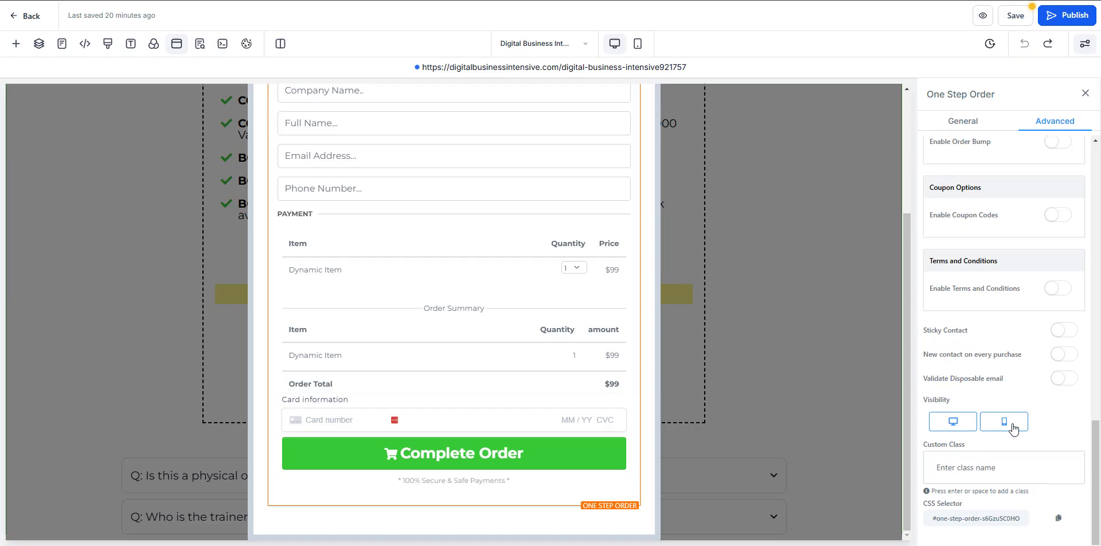
pyautogui.click(1060, 379)
pyautogui.scroll(15, 998, 489)
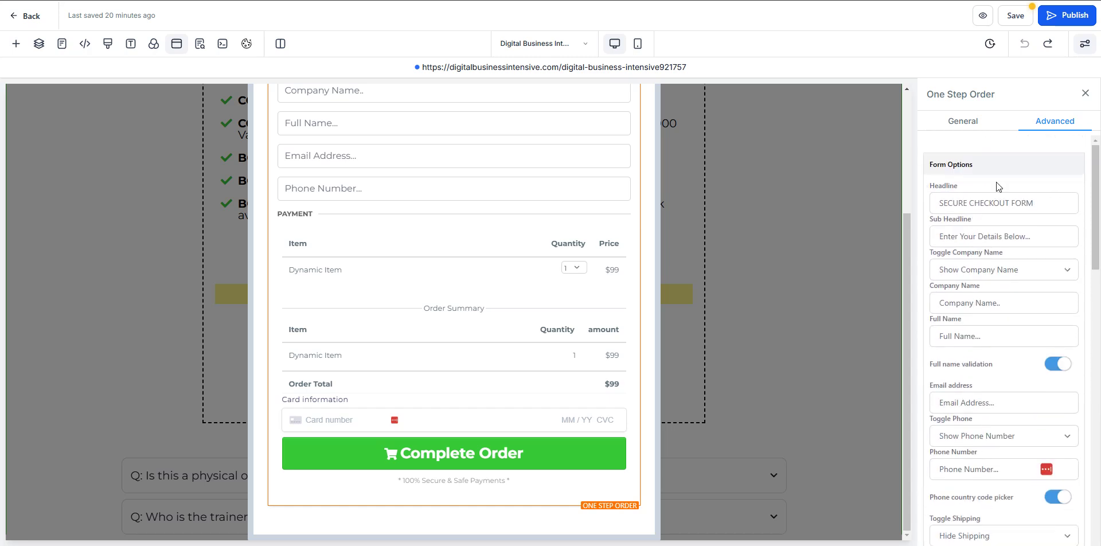
pyautogui.scroll(3, 465, 235)
pyautogui.scroll(-3, 466, 235)
pyautogui.scroll(3, 465, 235)
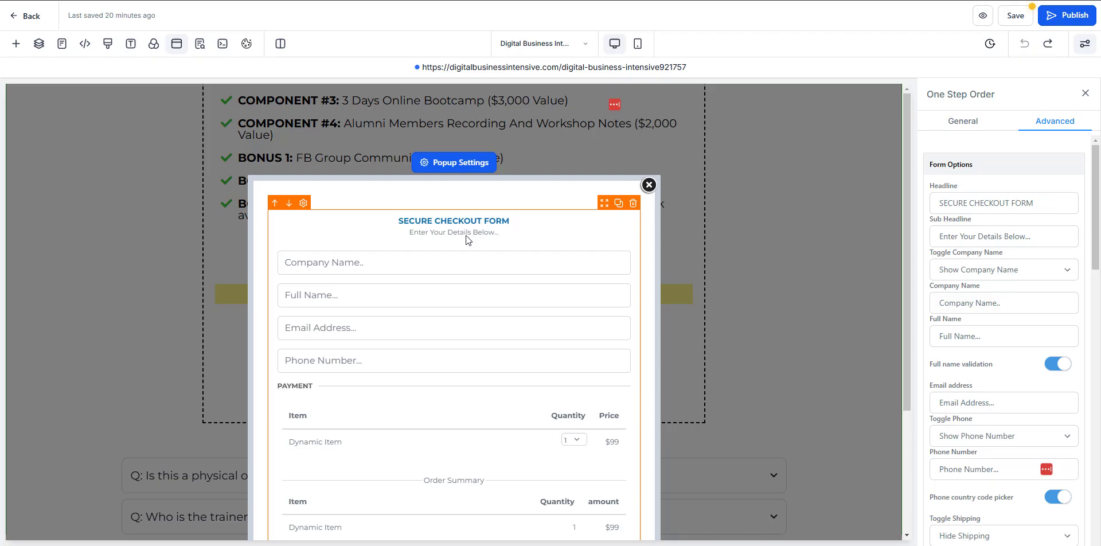
# - Review the form's general styling, then bring up the popup's Popup Settings
pyautogui.click(978, 122)
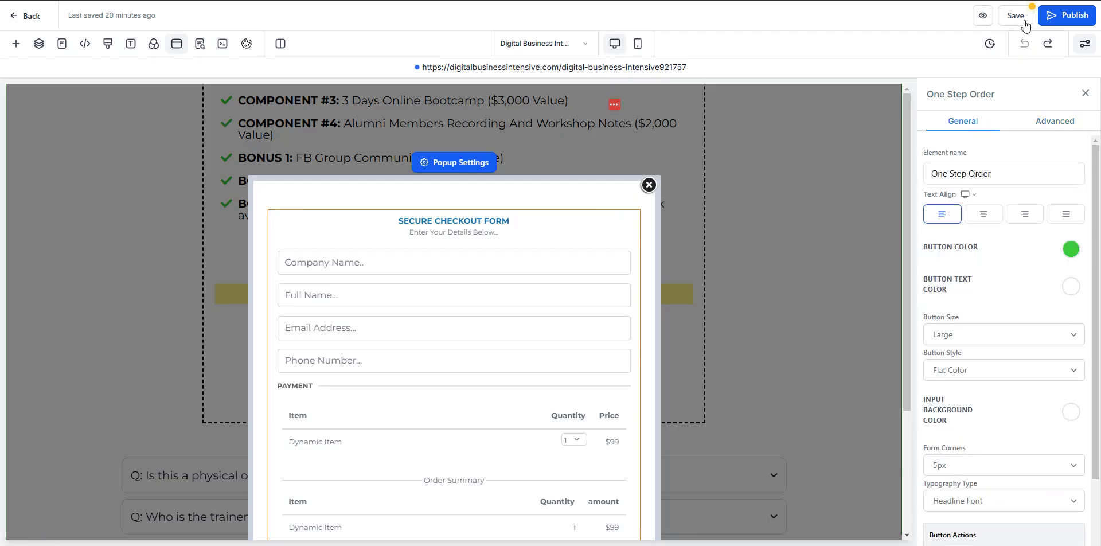
pyautogui.scroll(-3, 481, 235)
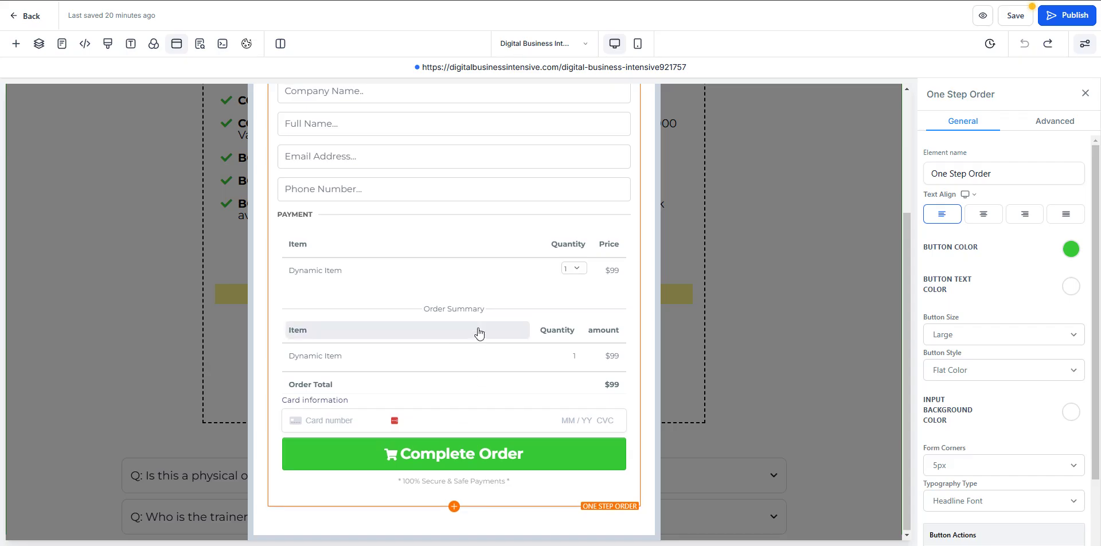
pyautogui.scroll(3, 479, 328)
pyautogui.scroll(-3, 1003, 321)
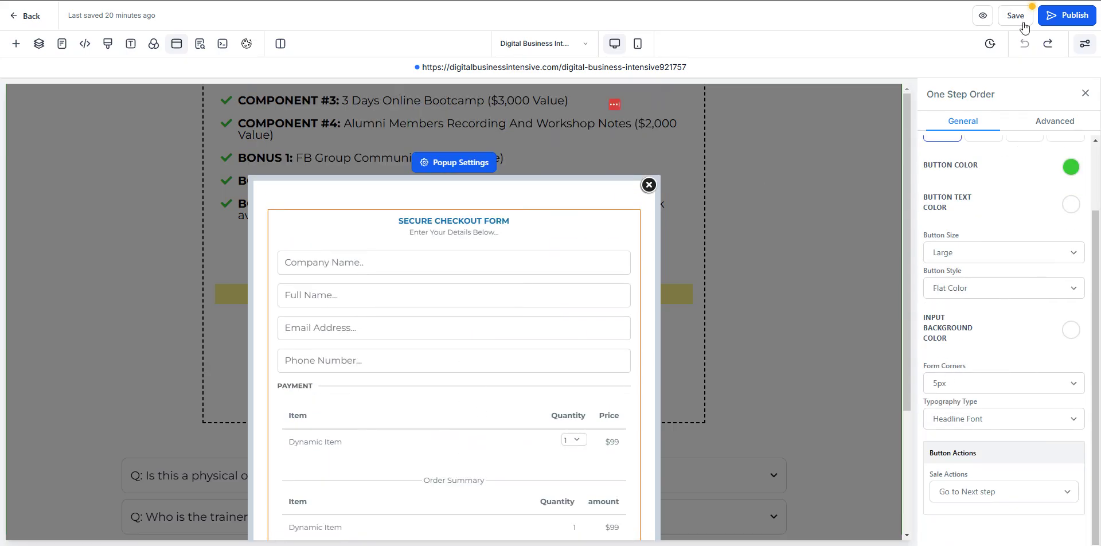
pyautogui.click(462, 163)
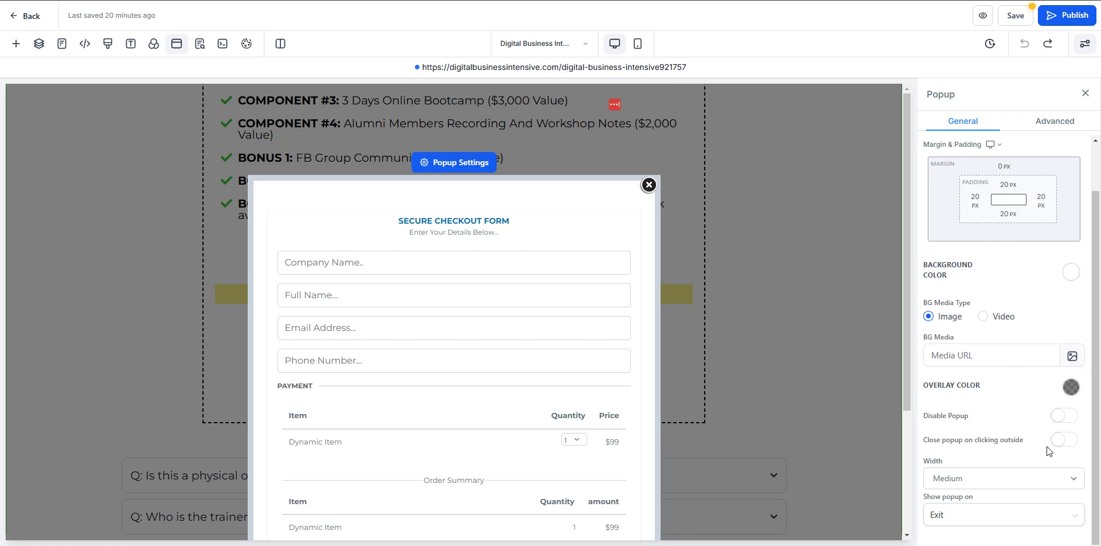
# - Set the popup's Show popup on trigger to None so it never opens on exit
pyautogui.click(960, 514)
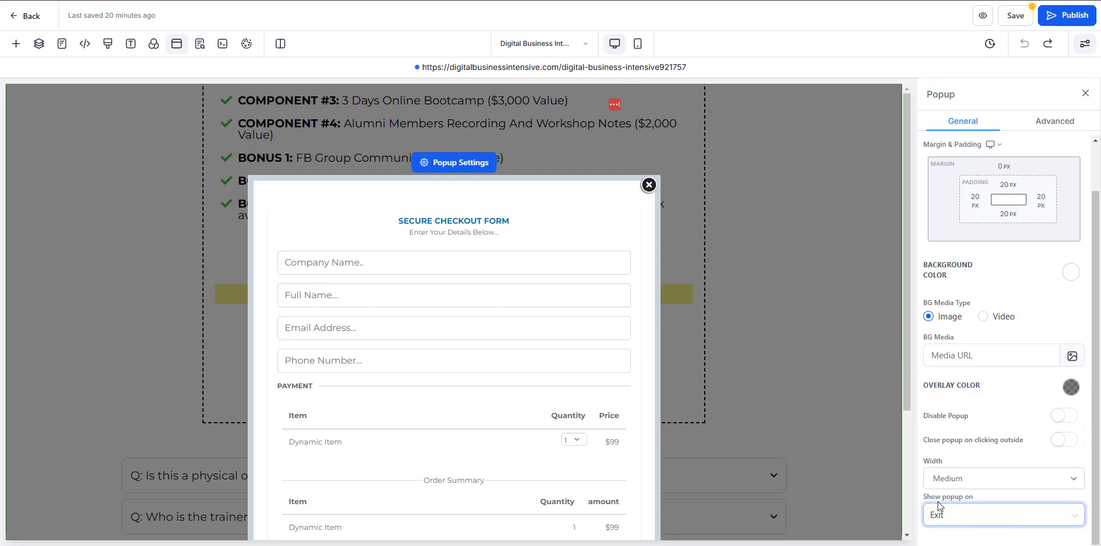
pyautogui.click(969, 517)
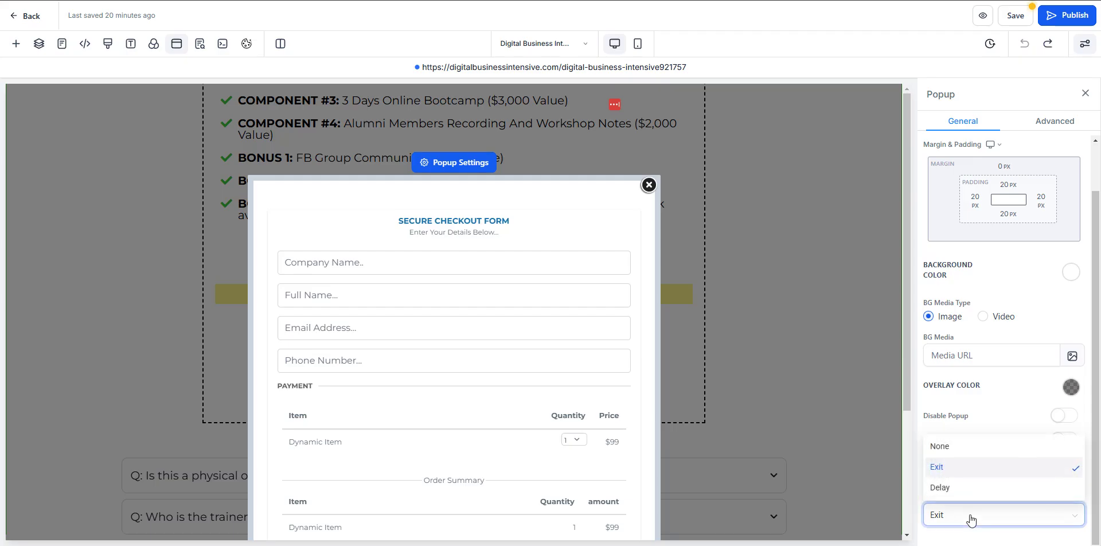
pyautogui.click(956, 447)
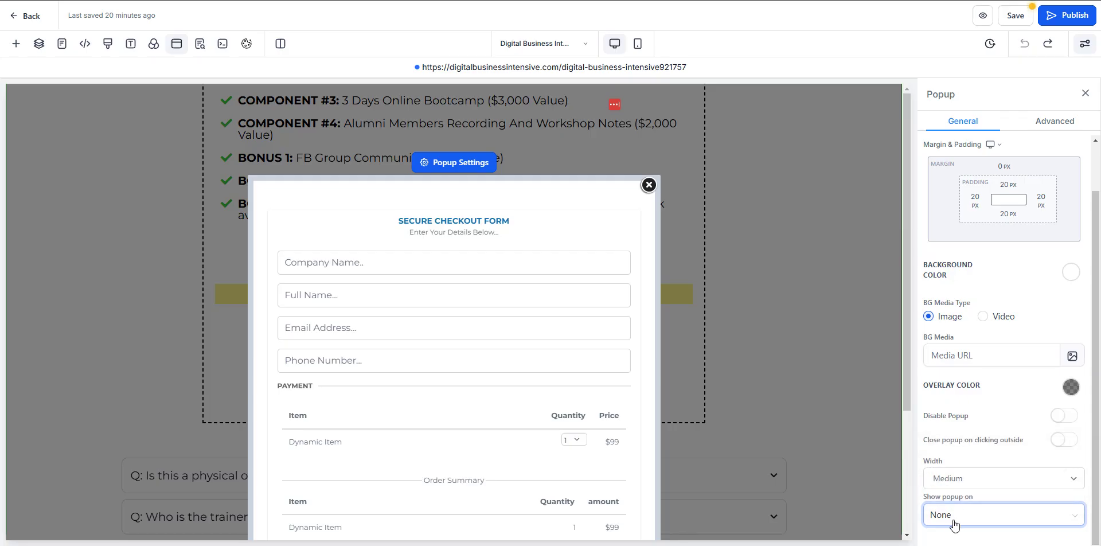
pyautogui.click(994, 517)
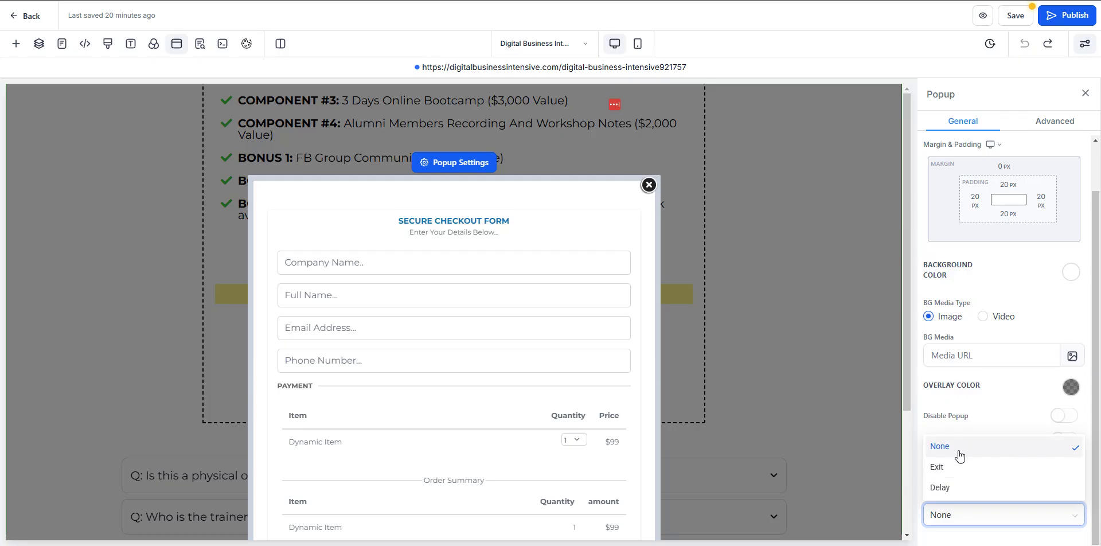
pyautogui.click(958, 448)
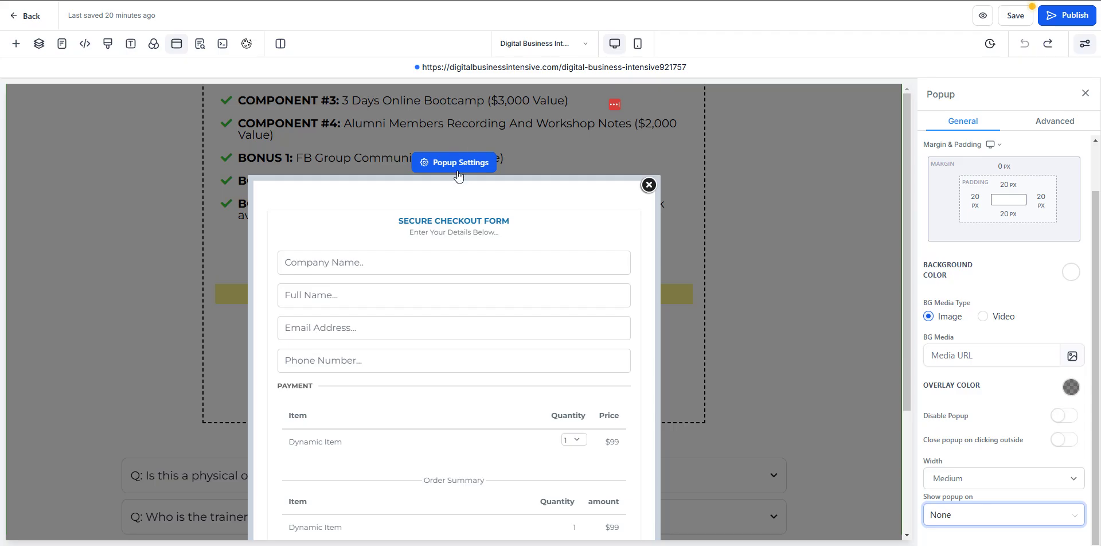
# - Try black, red and orange overlay colours, then restore the semi-transparent grey overlay
pyautogui.click(1070, 387)
pyautogui.click(1020, 413)
pyautogui.click(1043, 413)
pyautogui.click(1066, 412)
pyautogui.click(952, 457)
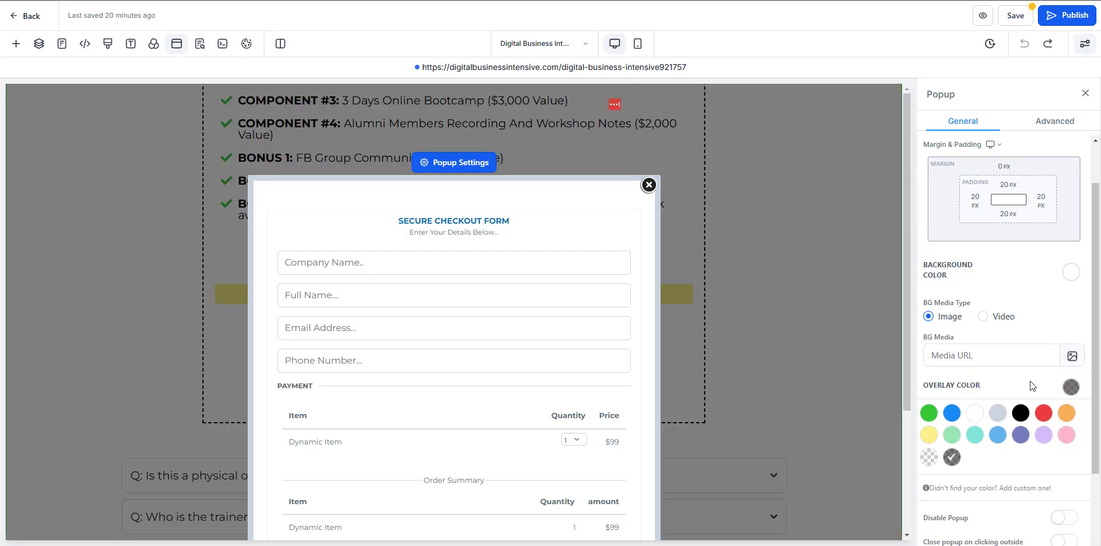
pyautogui.click(1069, 388)
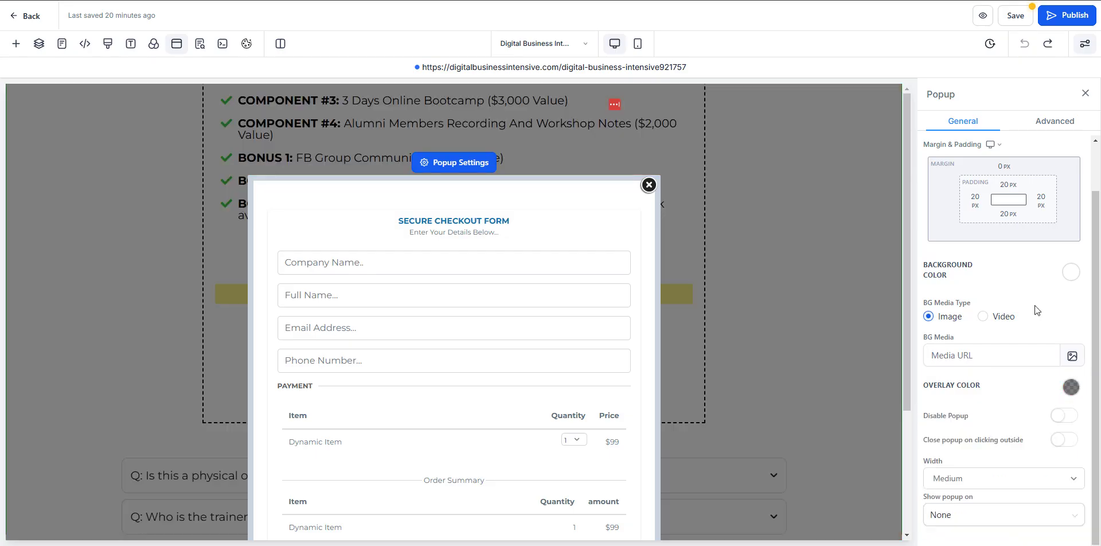
# - Review the popup's Advanced border and shadow settings, then close the popup
pyautogui.click(1047, 123)
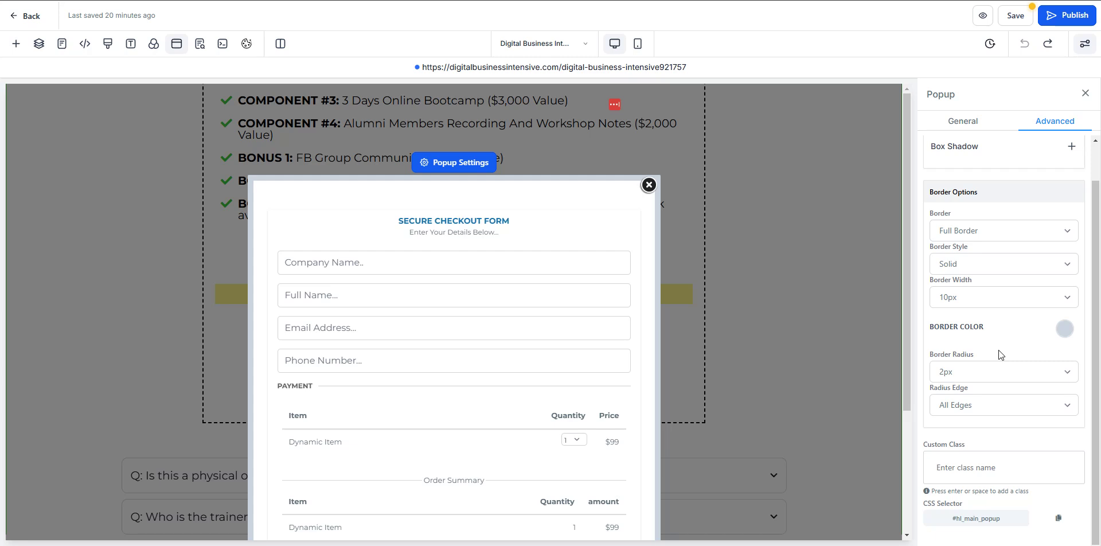
pyautogui.scroll(1, 986, 312)
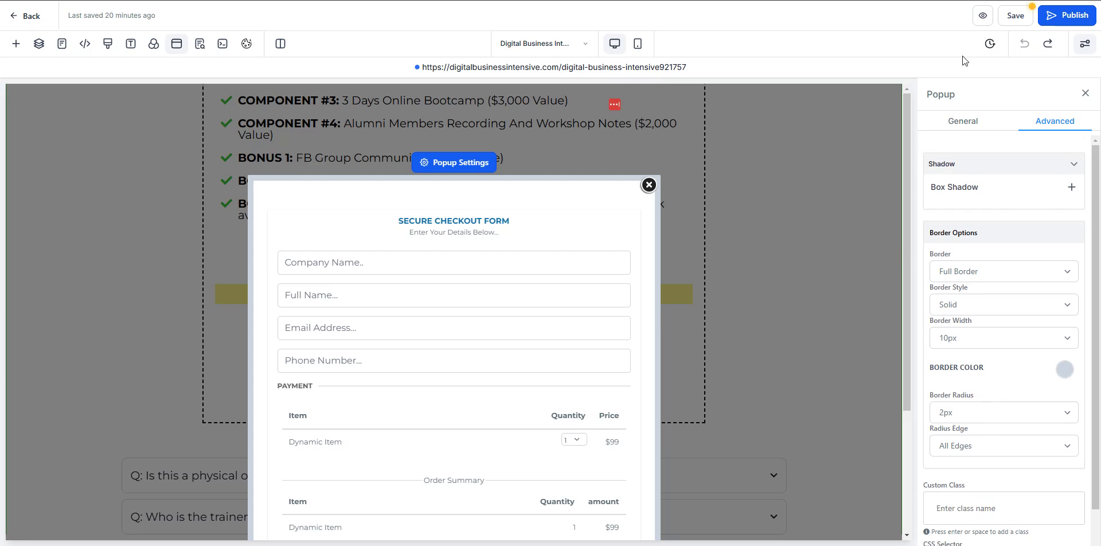
pyautogui.click(649, 184)
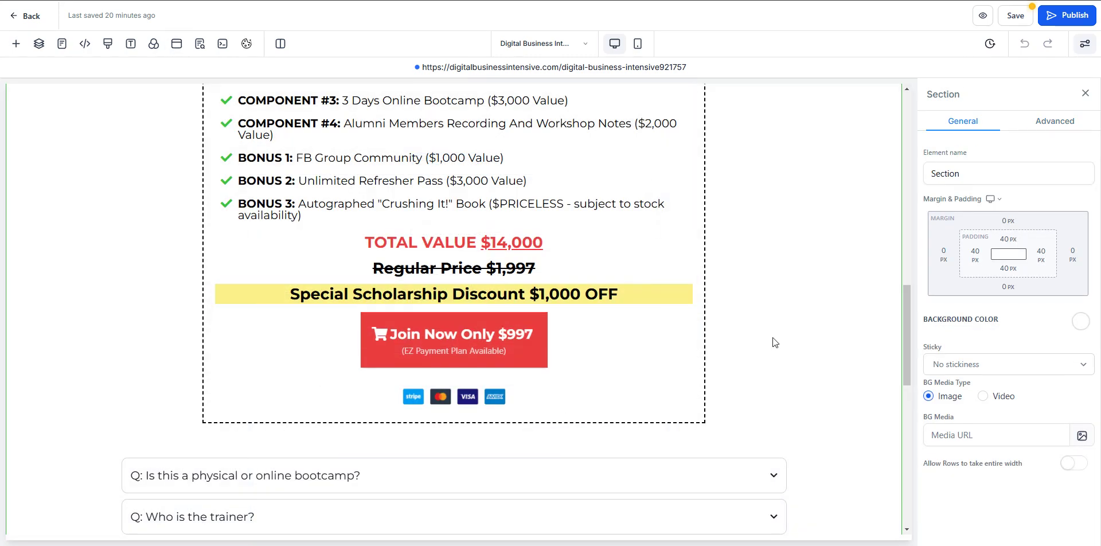
# - Check both Join Now buttons, then save and publish the sales page
pyautogui.click(593, 352)
pyautogui.scroll(-10, 968, 383)
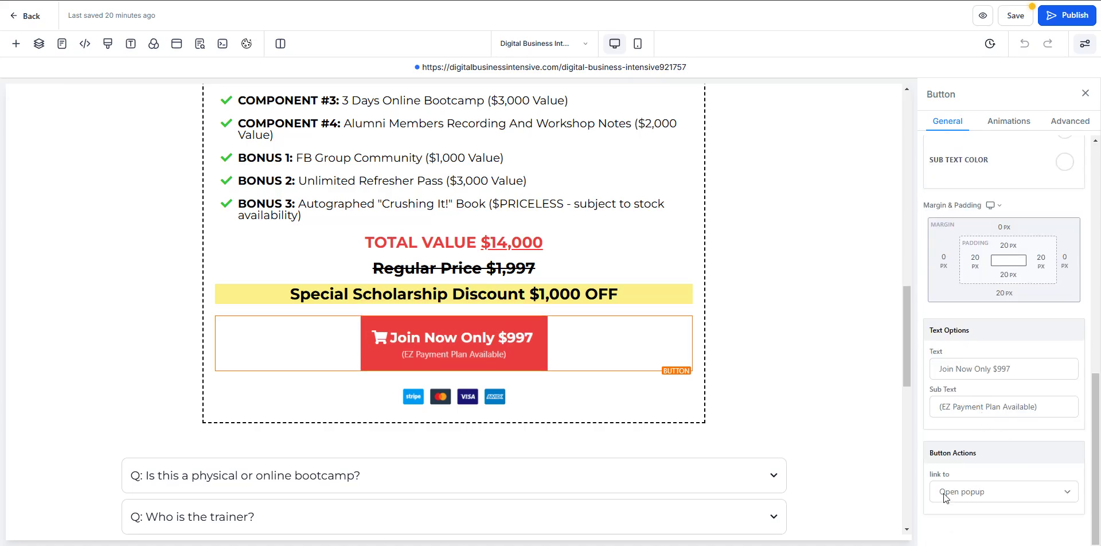
pyautogui.scroll(-10, 854, 453)
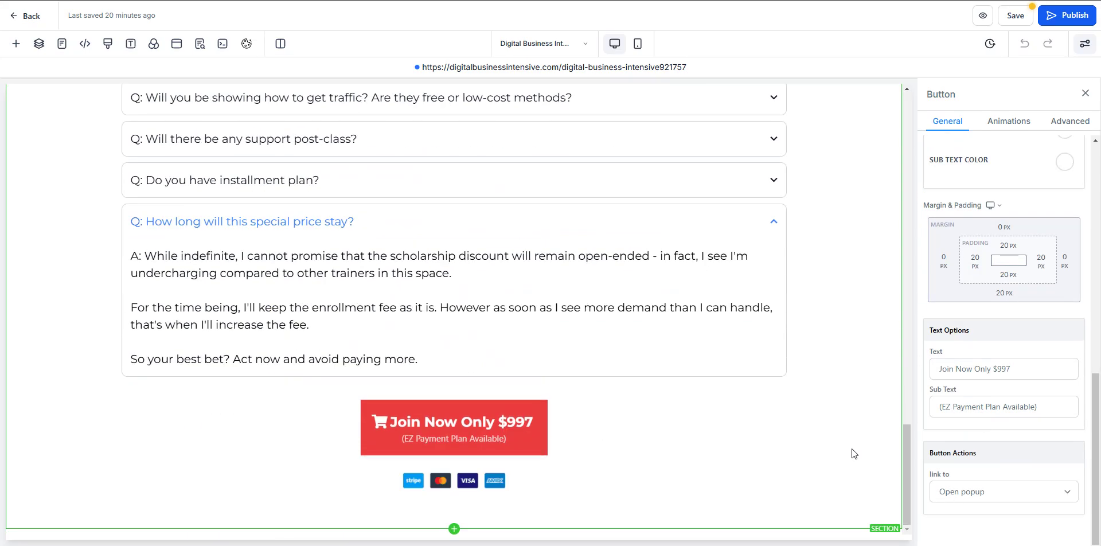
pyautogui.click(549, 433)
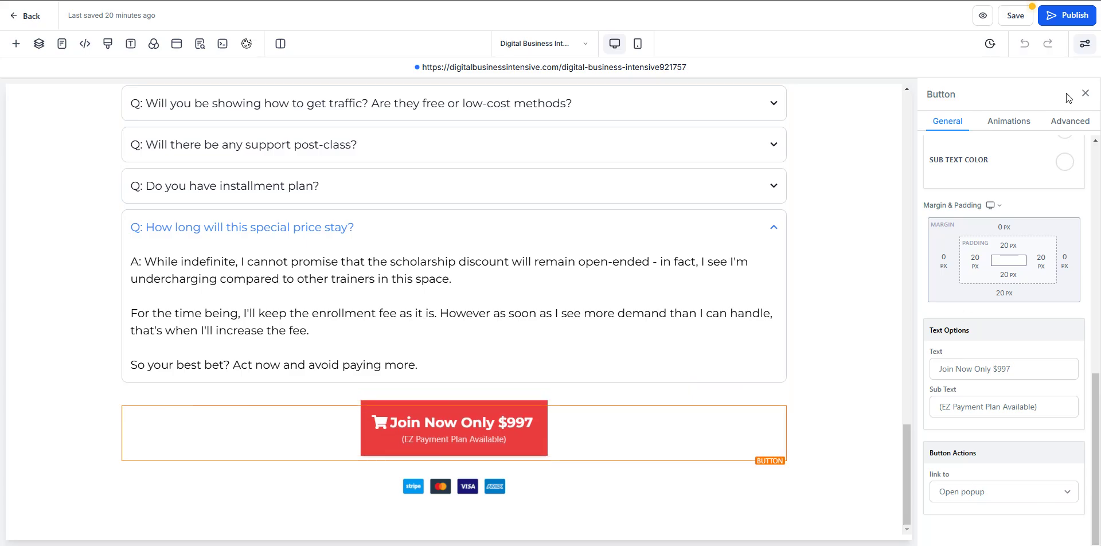
pyautogui.click(1022, 21)
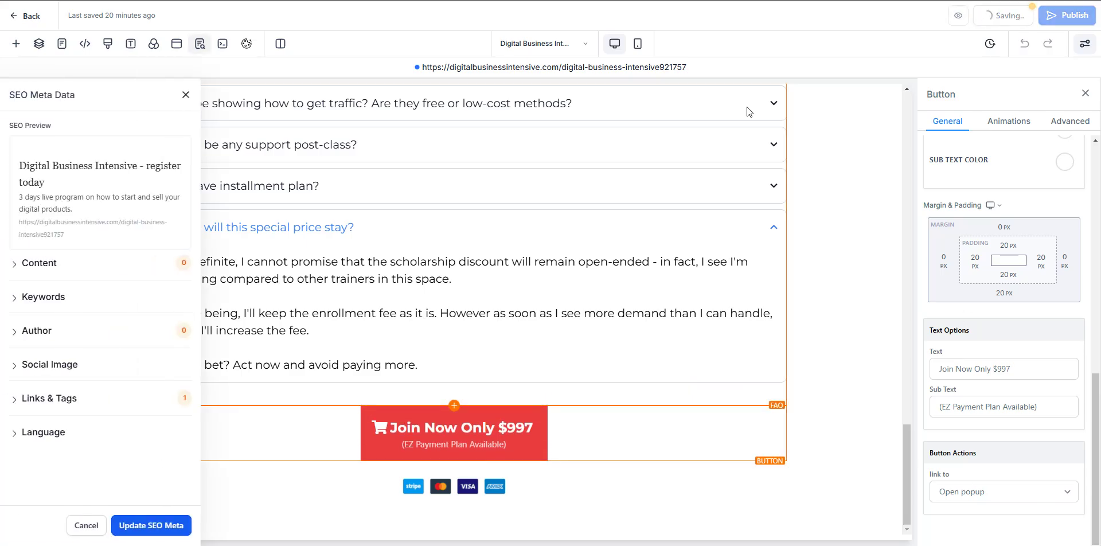
pyautogui.click(1067, 17)
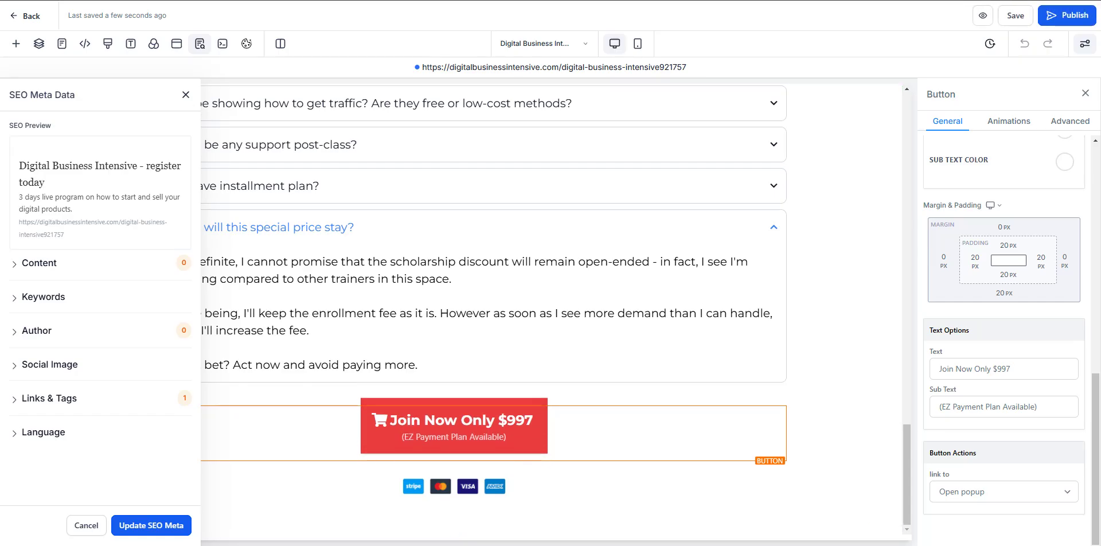
# - Open the published page's live link in a new tab and view it
pyautogui.rightClick(570, 70)
pyautogui.click(589, 74)
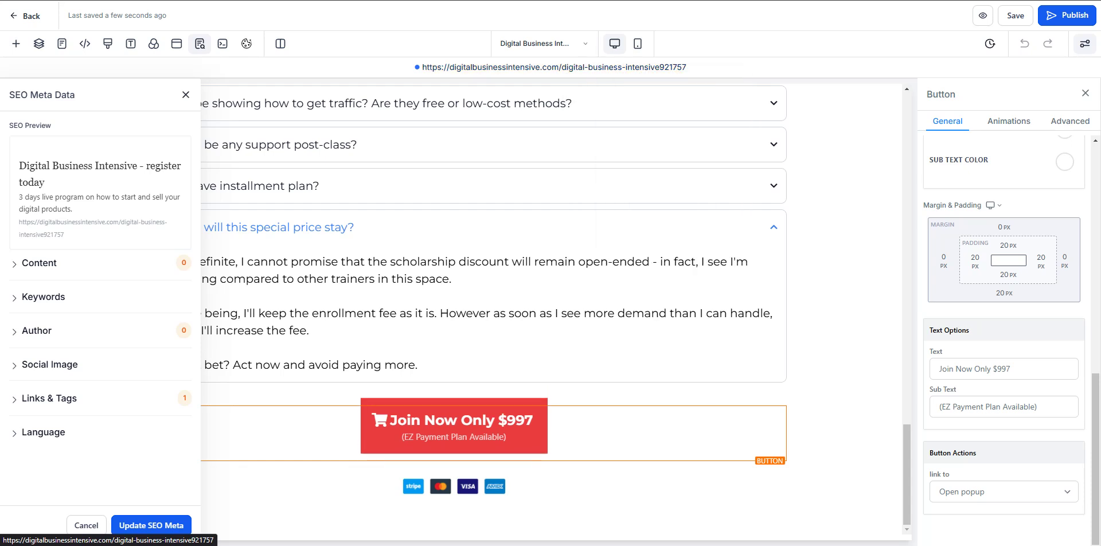
pyautogui.click(510, 68)
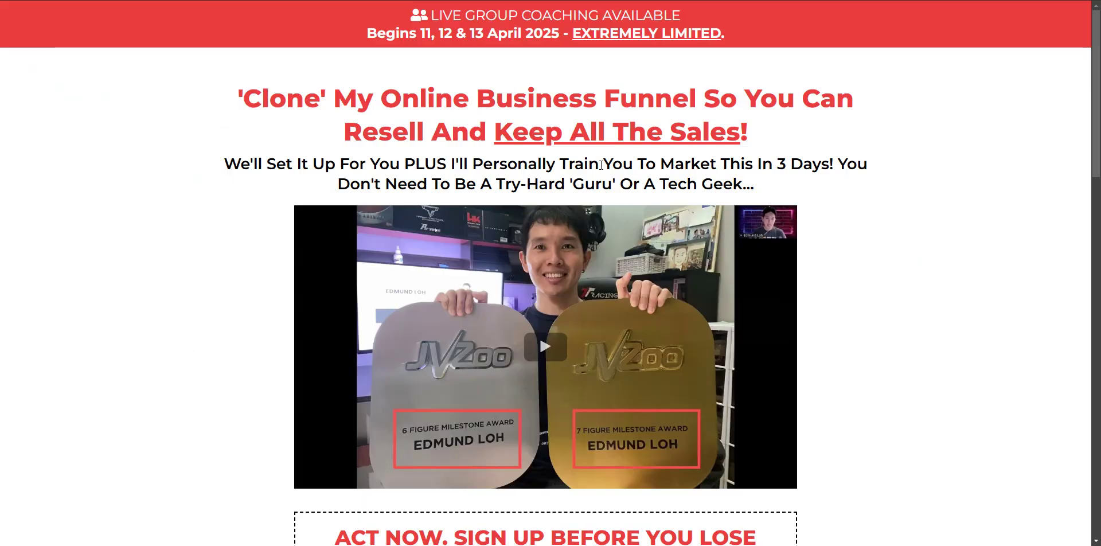
# - Open the checkout popup from Join Now and toggle the S$498.50 monthly payment option
pyautogui.moveTo(1095, 74); pyautogui.dragTo(1090, 361)
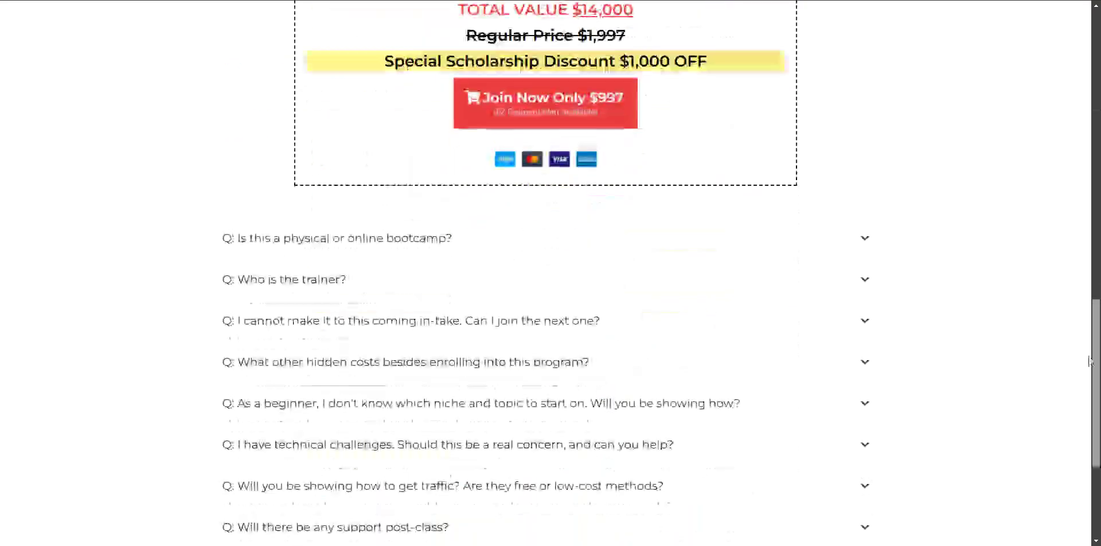
pyautogui.scroll(2, 597, 152)
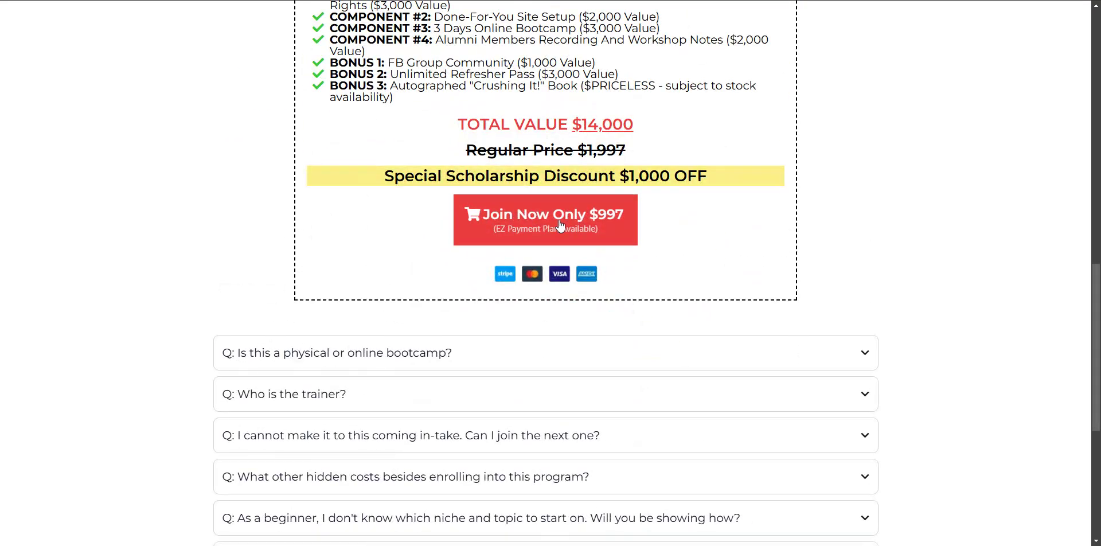
pyautogui.click(560, 225)
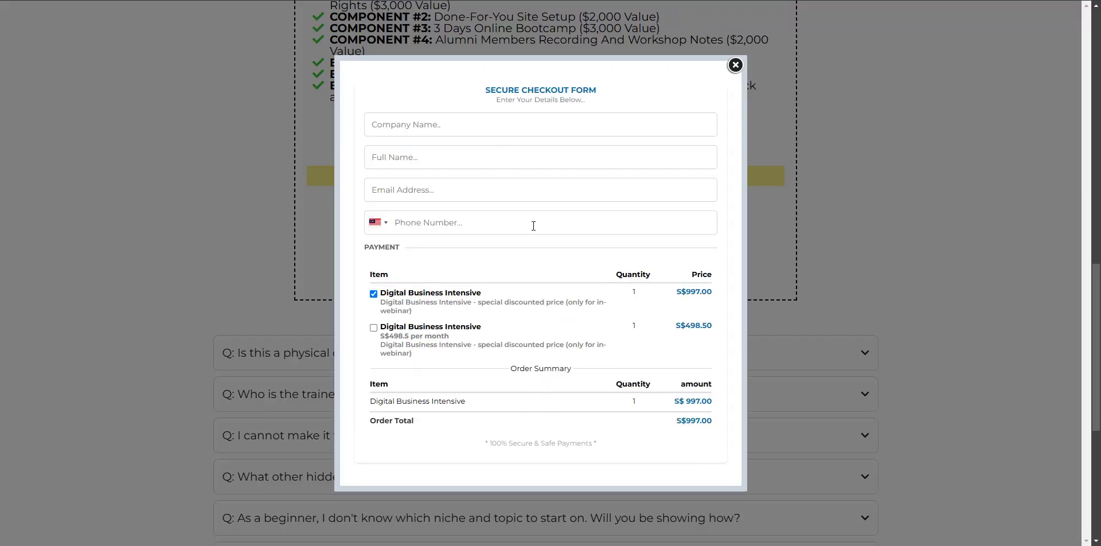
pyautogui.click(373, 327)
pyautogui.click(374, 295)
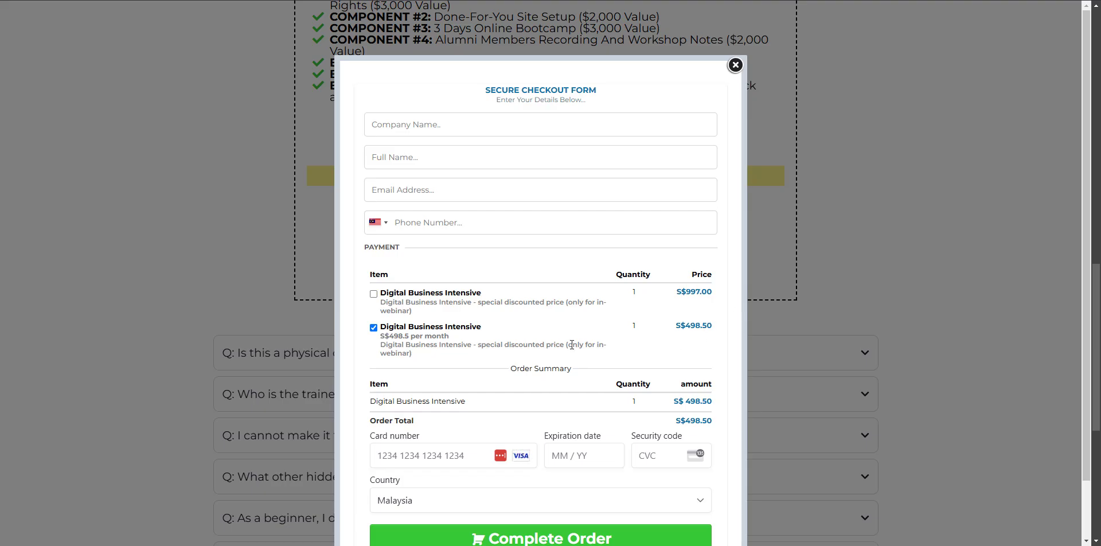
pyautogui.scroll(-1, 572, 344)
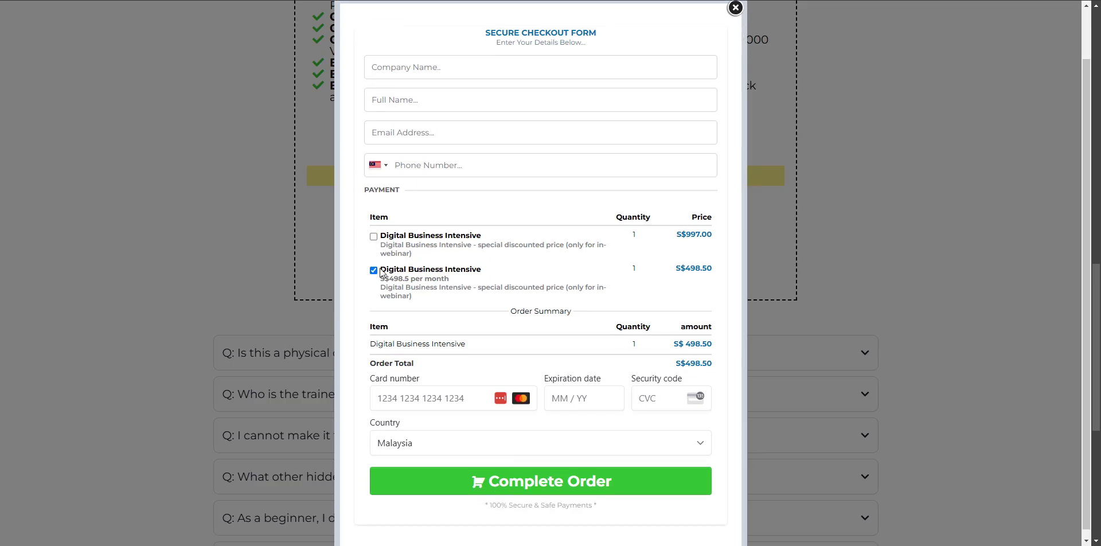
pyautogui.click(380, 271)
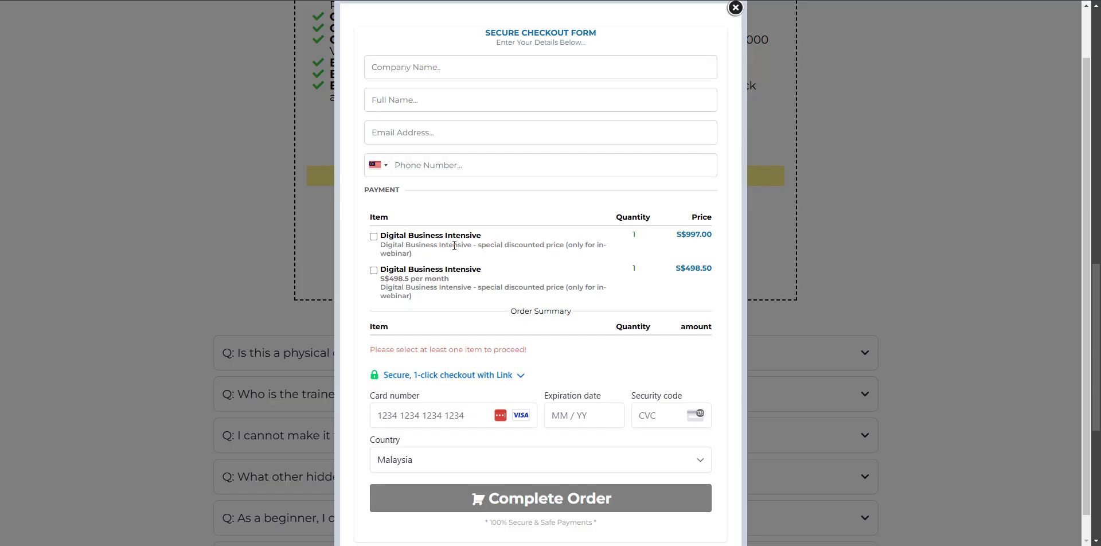
# - Select the one-time S$997.00 option, then close the checkout popup
pyautogui.scroll(1, 556, 141)
pyautogui.scroll(-1, 598, 297)
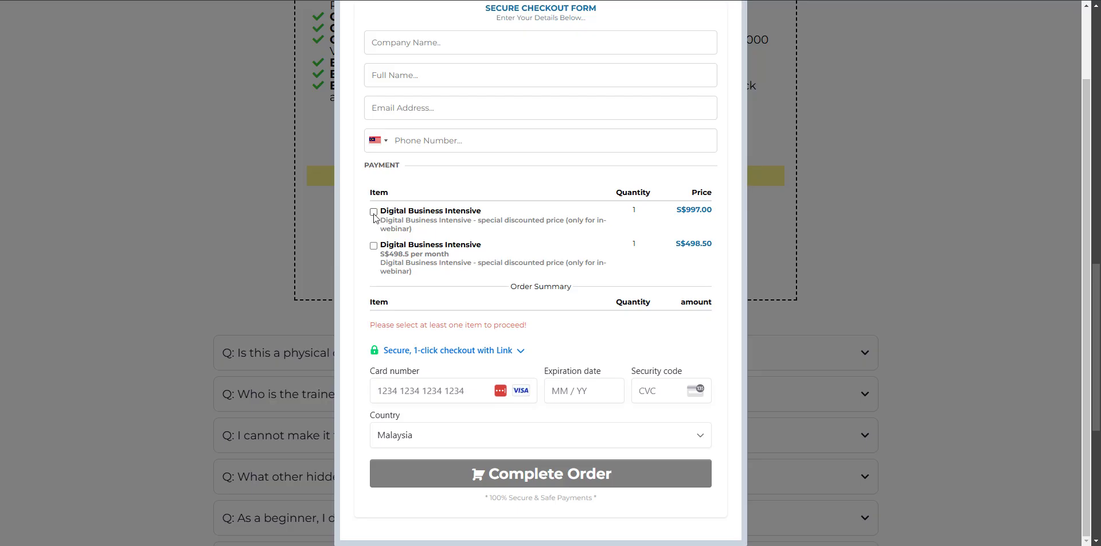
pyautogui.click(373, 213)
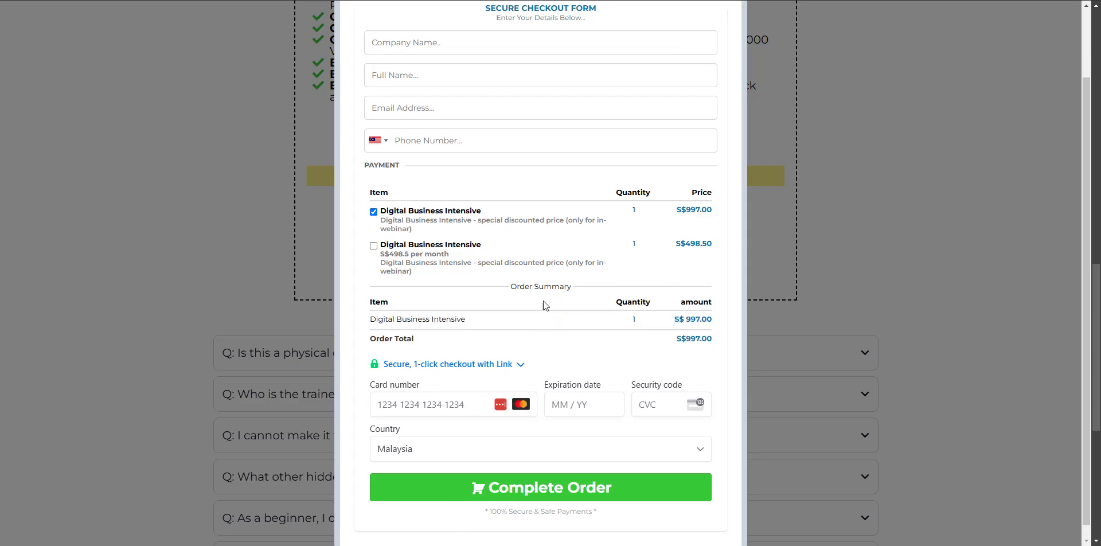
pyautogui.scroll(-1, 542, 305)
pyautogui.scroll(2, 535, 329)
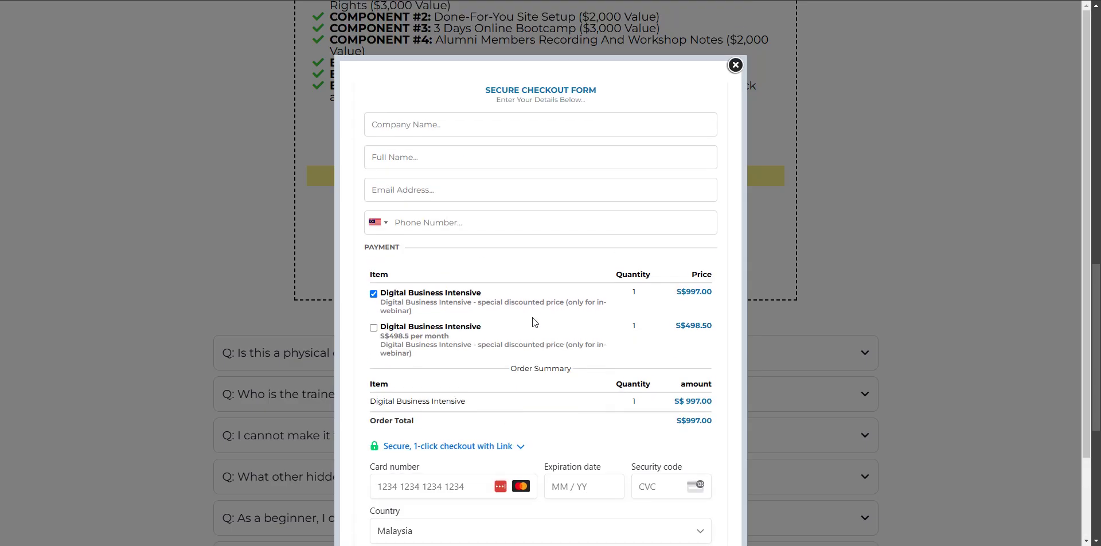
pyautogui.click(734, 65)
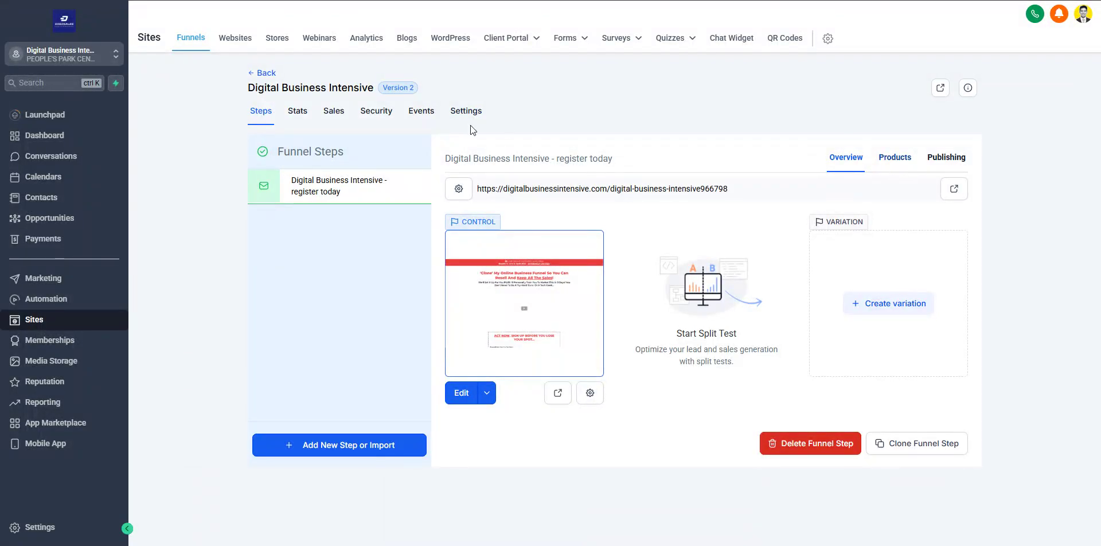
# - Turn off the Live payment mode in the funnel Settings and save for test mode
pyautogui.click(466, 111)
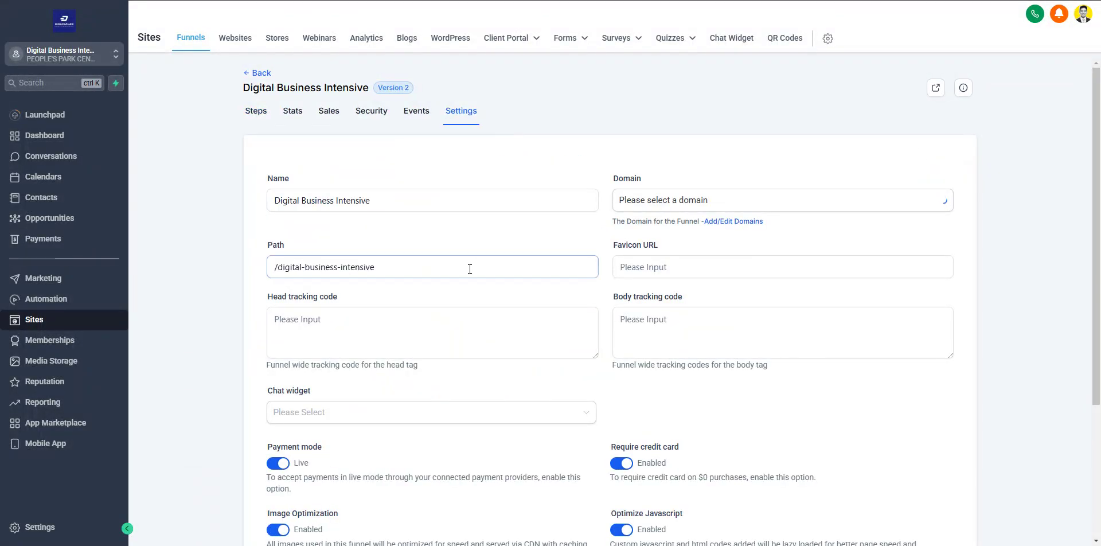
pyautogui.scroll(-4, 470, 268)
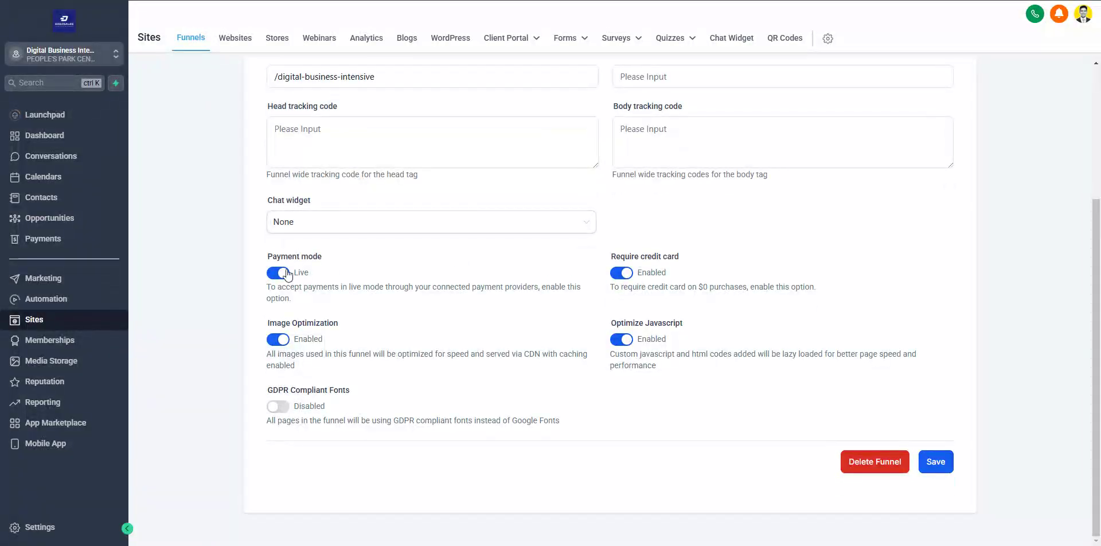
pyautogui.click(278, 273)
pyautogui.click(939, 459)
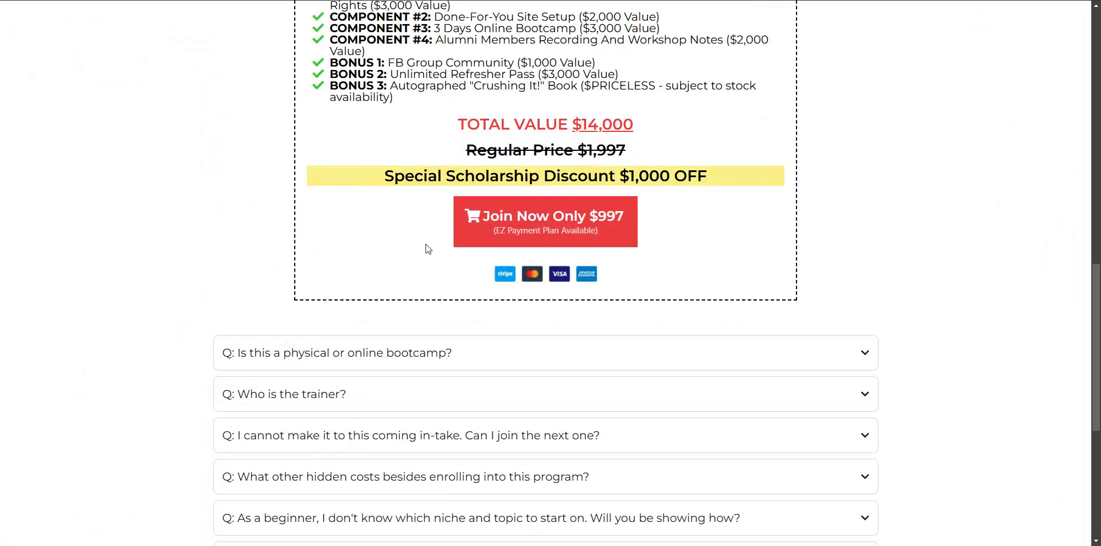
# - Open the Join Now checkout and enter the Stripe test card, expiry 04/30 and CVC 123
pyautogui.click(528, 222)
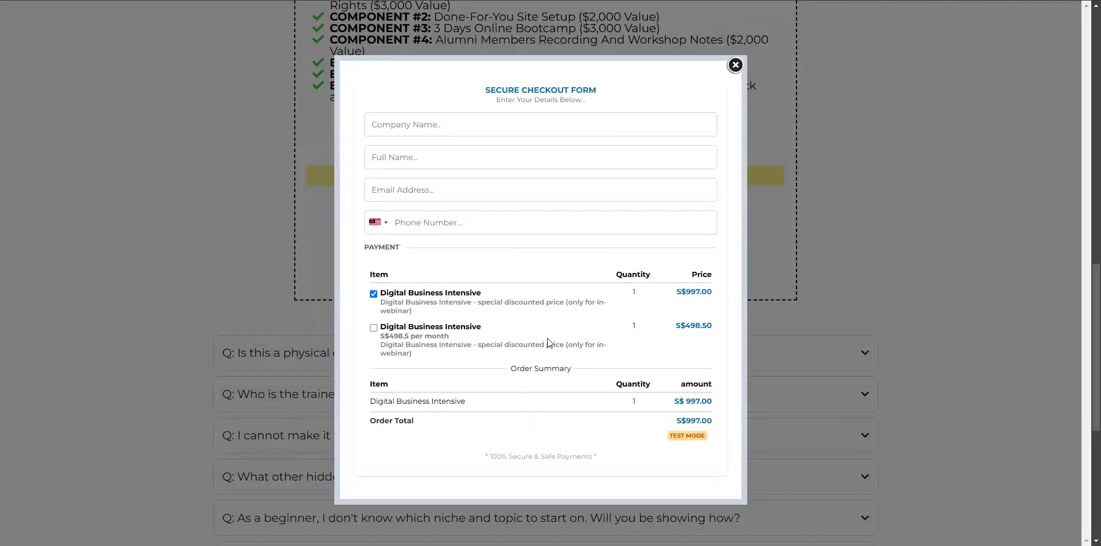
pyautogui.scroll(-2, 547, 338)
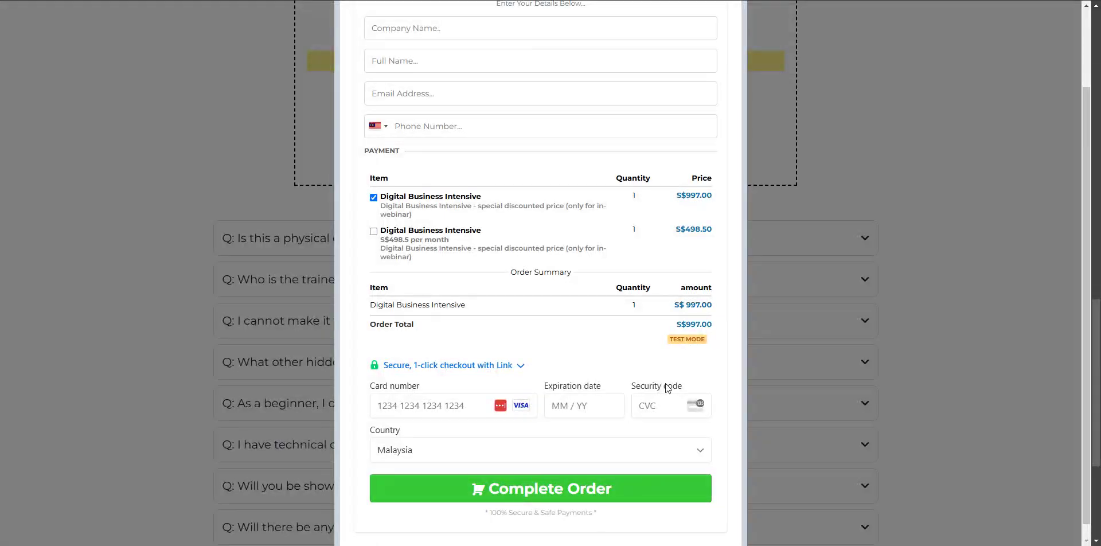
pyautogui.click(421, 404)
pyautogui.write('424')
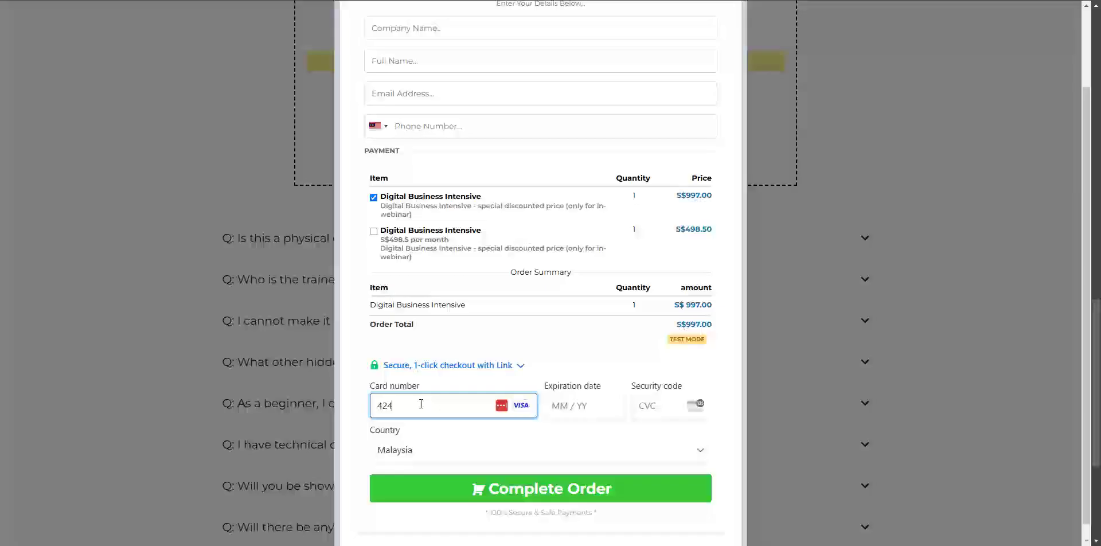
pyautogui.write('242424242424204')
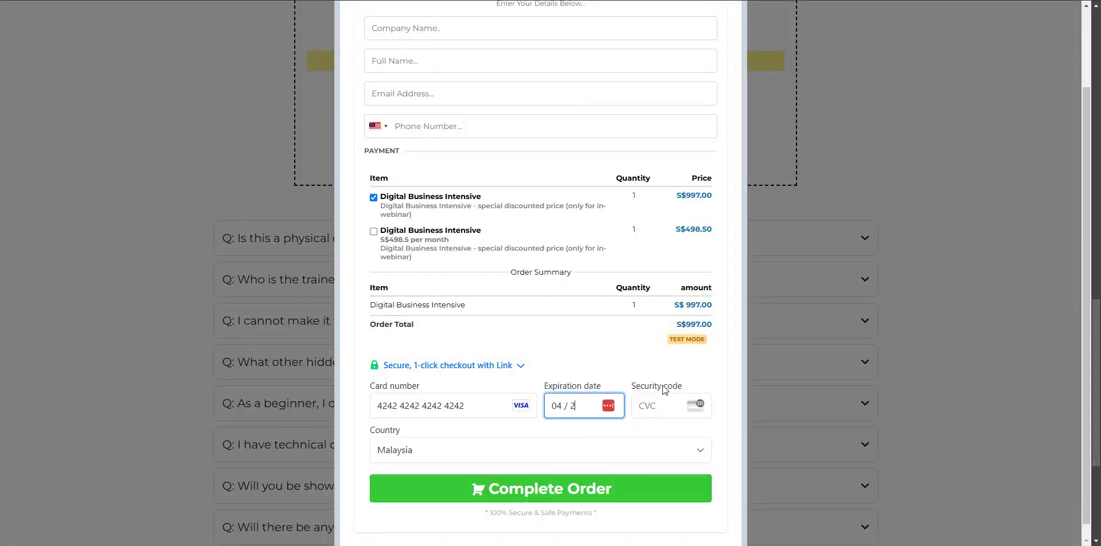
pyautogui.moveTo(580, 407); pyautogui.dragTo(572, 407)
pyautogui.write('30')
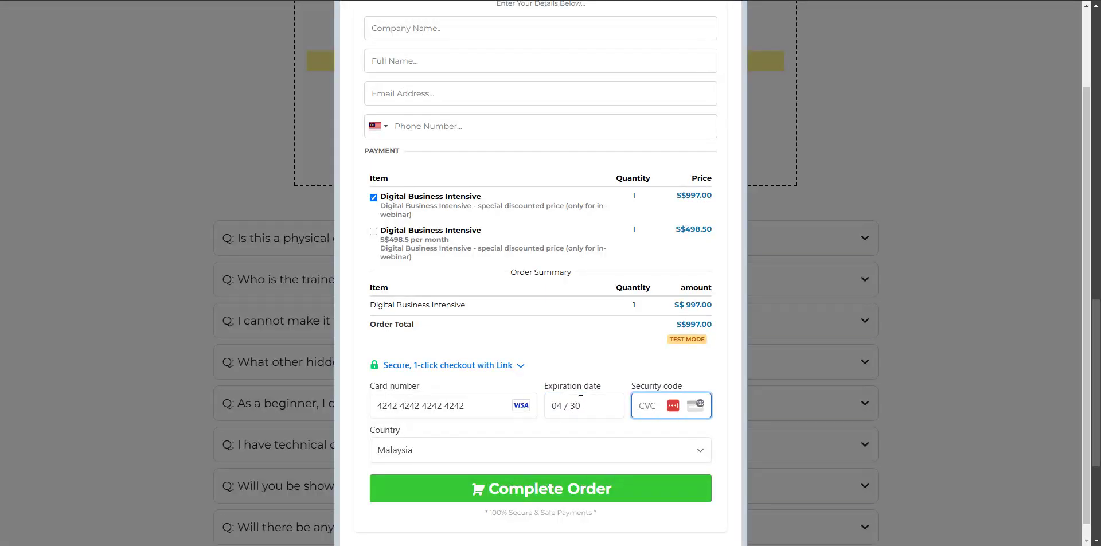
pyautogui.write('123')
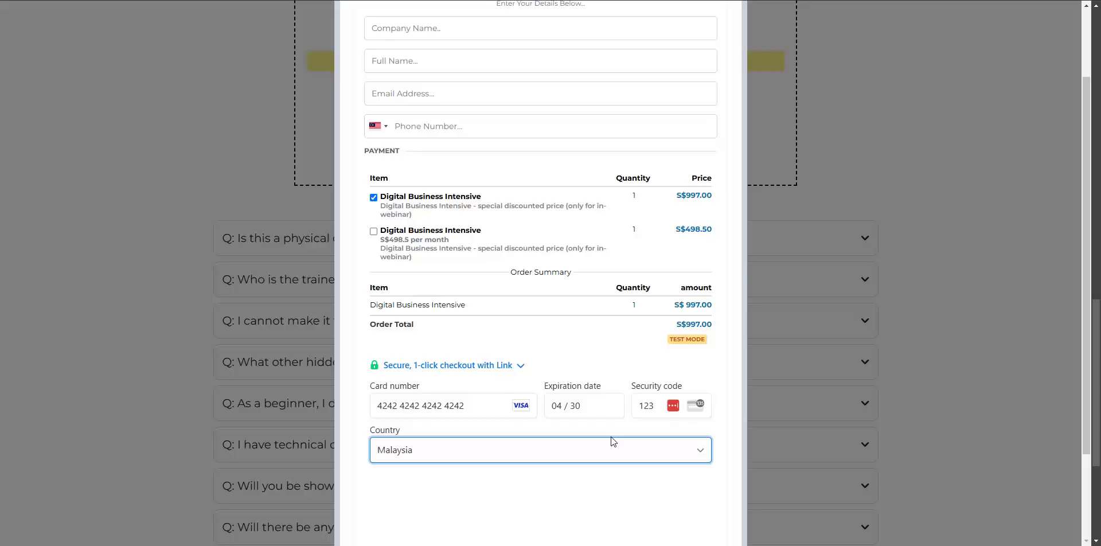
pyautogui.scroll(-3, 610, 442)
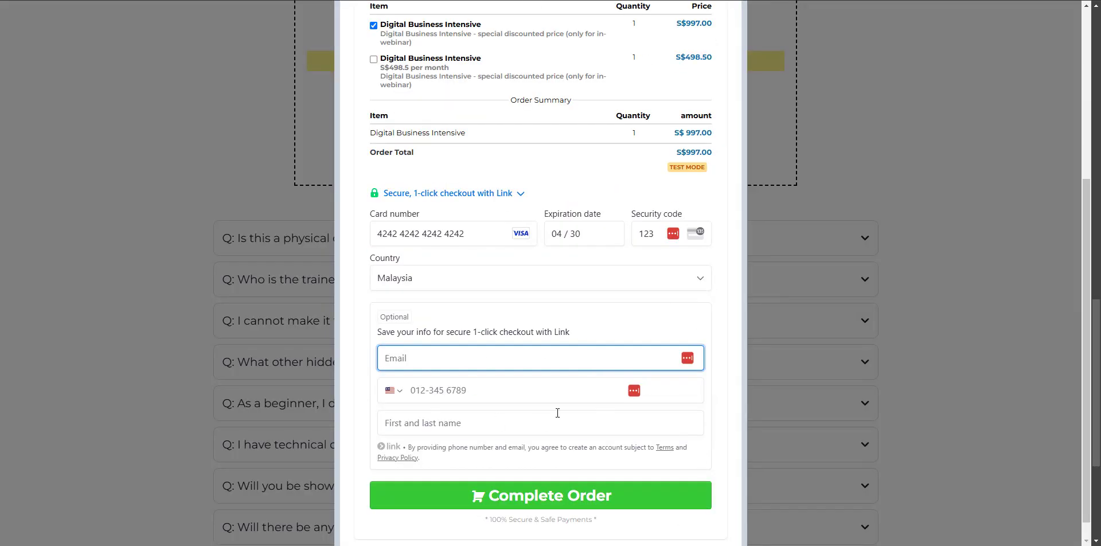
pyautogui.scroll(-1, 553, 401)
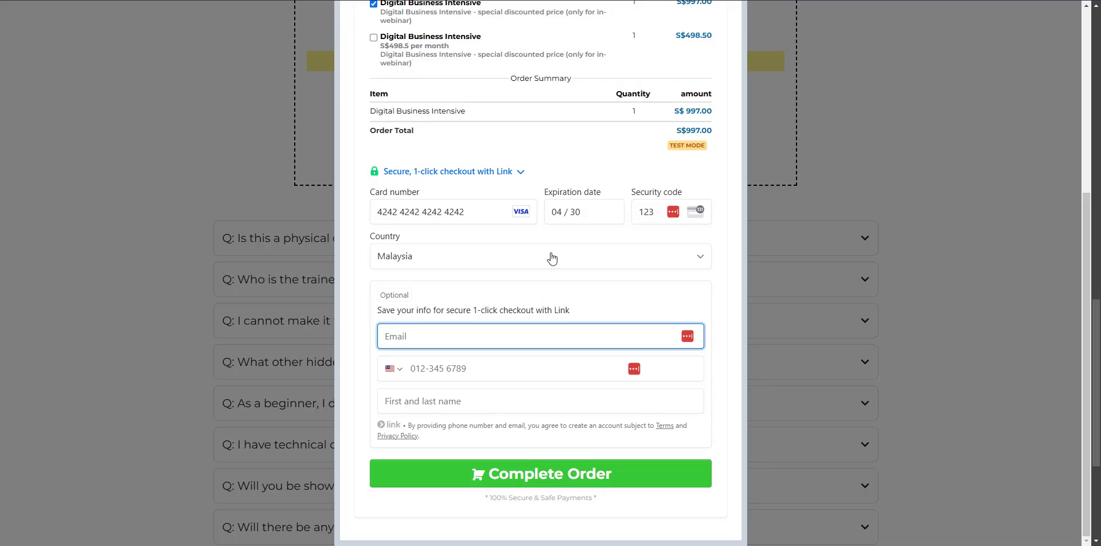
pyautogui.scroll(5, 581, 174)
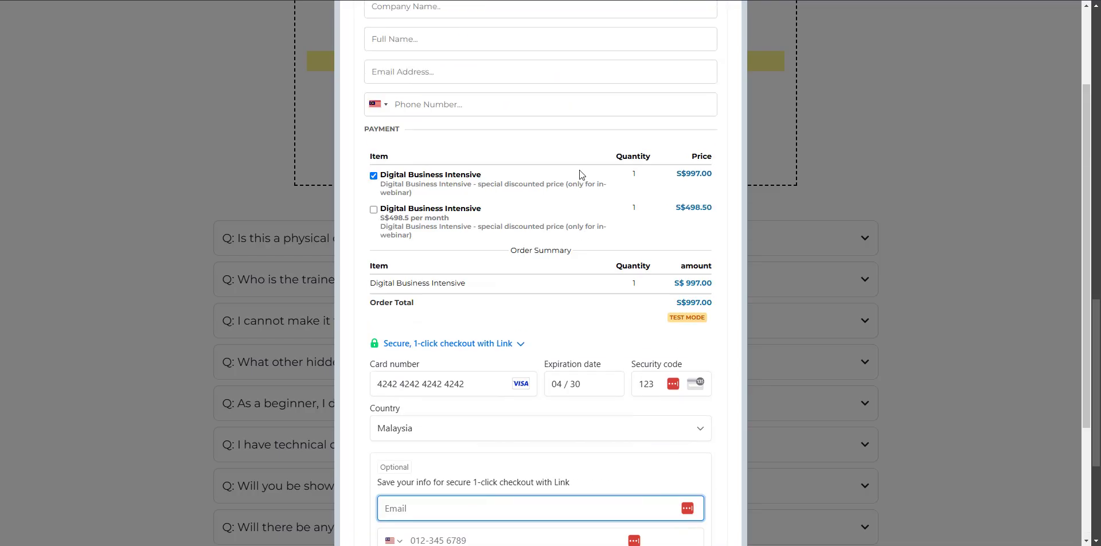